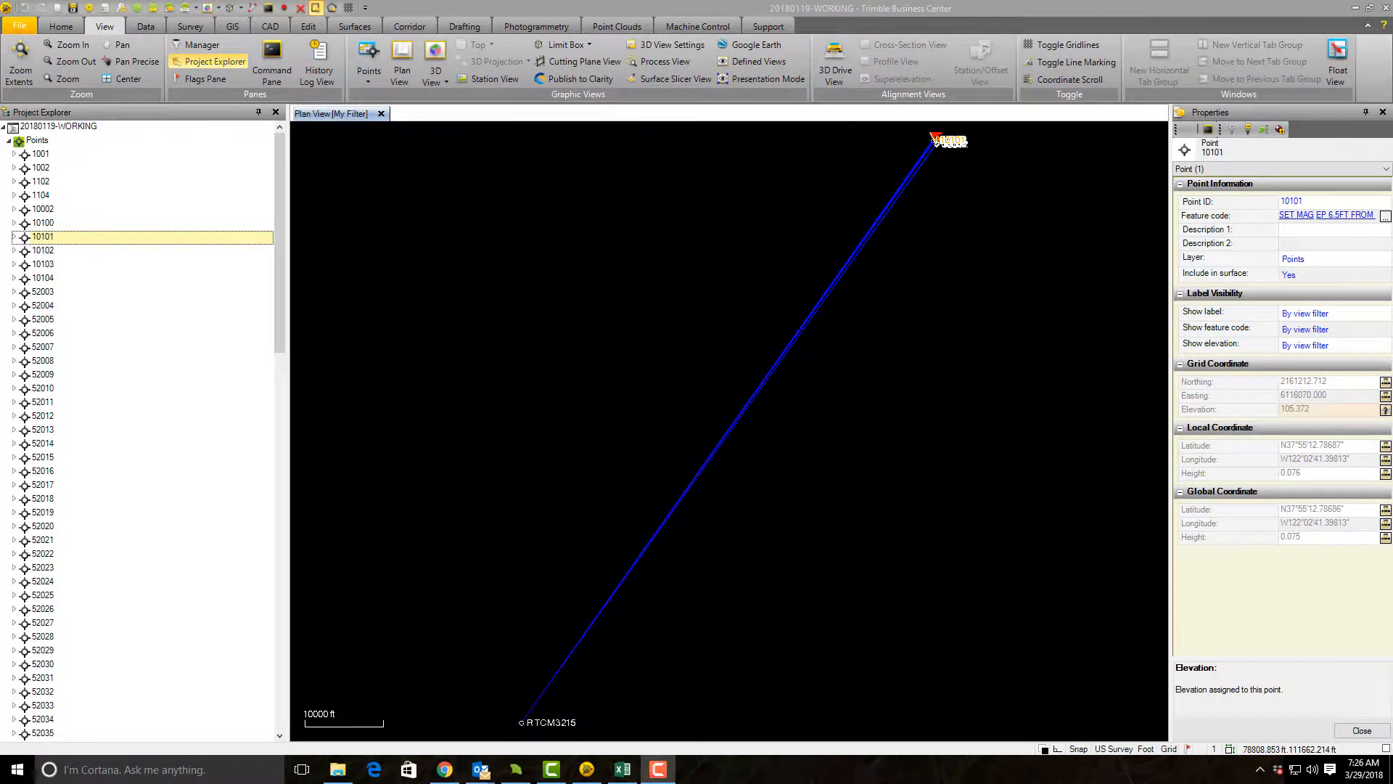
# Step: Switch to the Excel transformation notes and examine the measured and record coordinates and differences for the primary move point and check point
pyautogui.hotkey('alt', 'Tab')
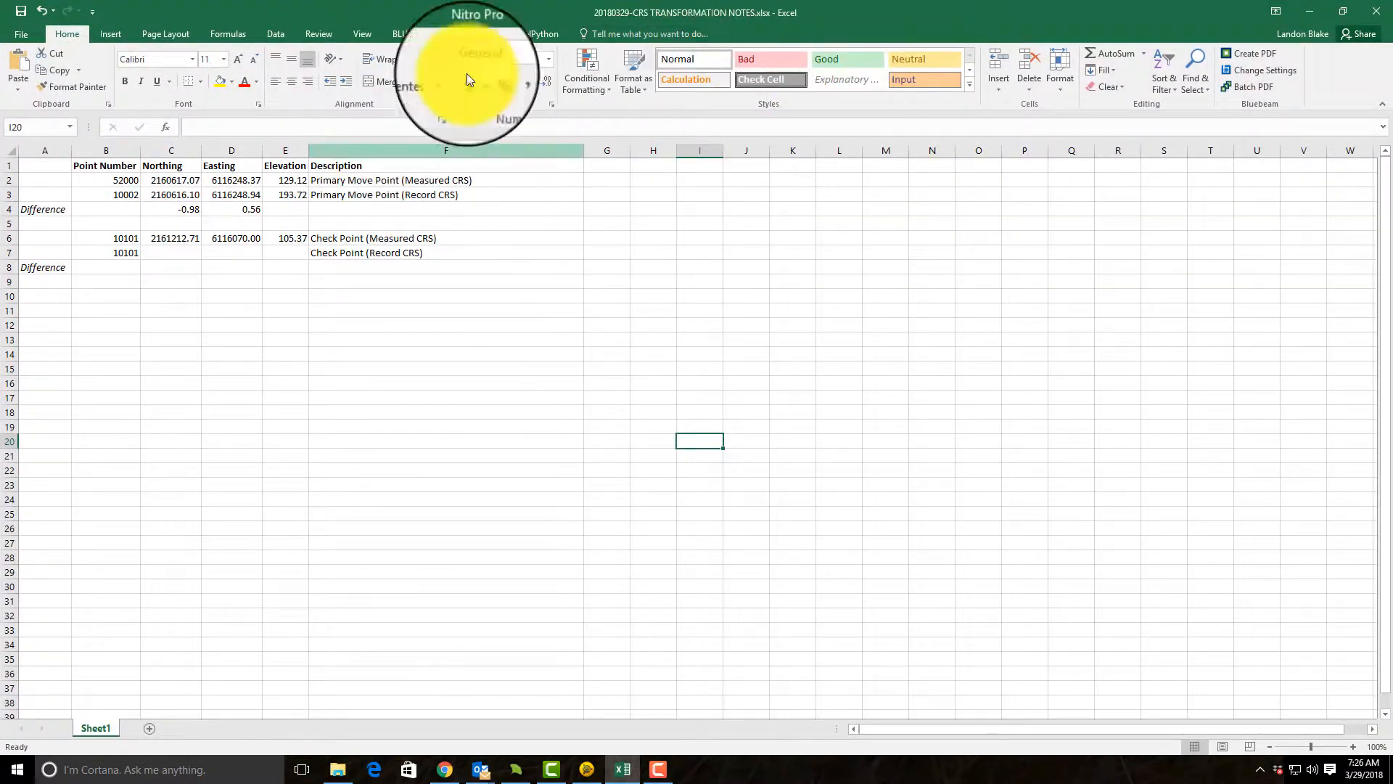
pyautogui.click(116, 195)
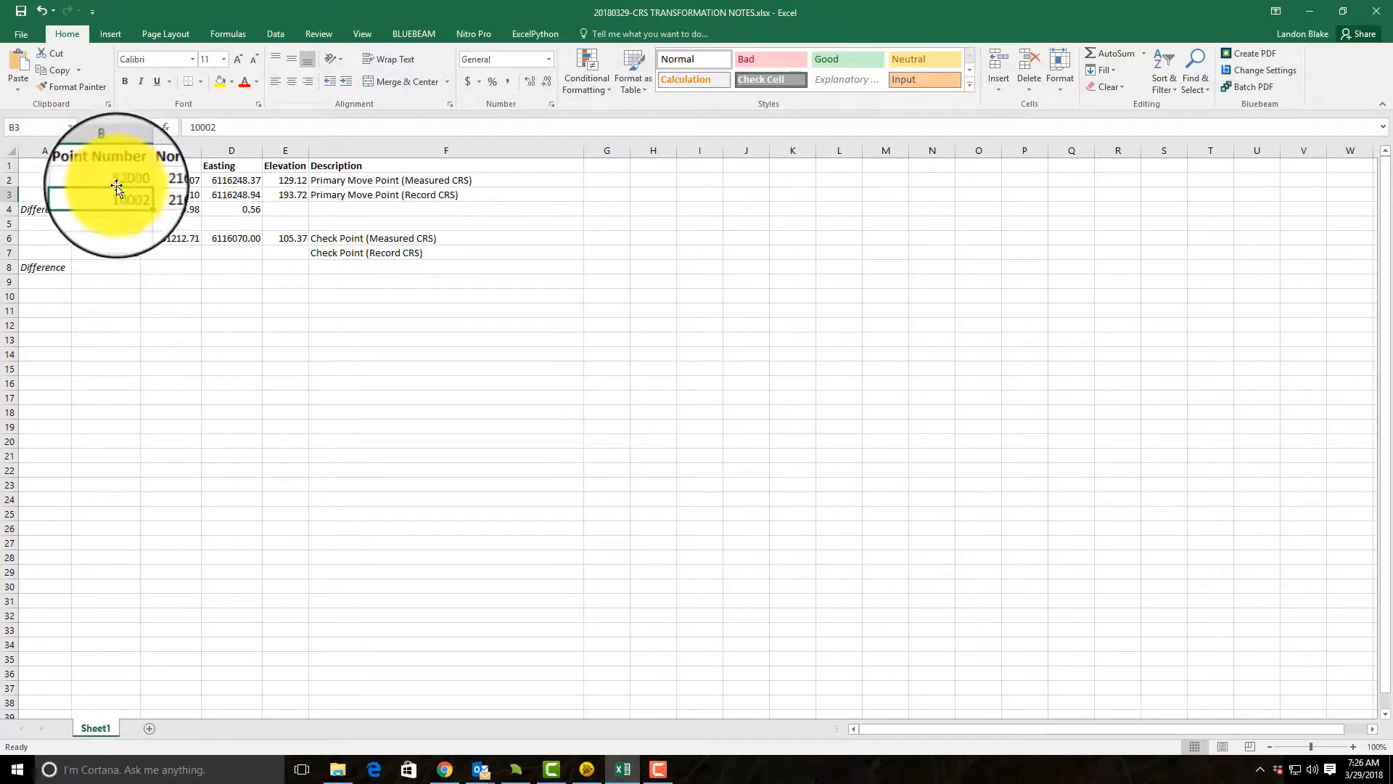
pyautogui.moveTo(118, 193); pyautogui.dragTo(290, 193)
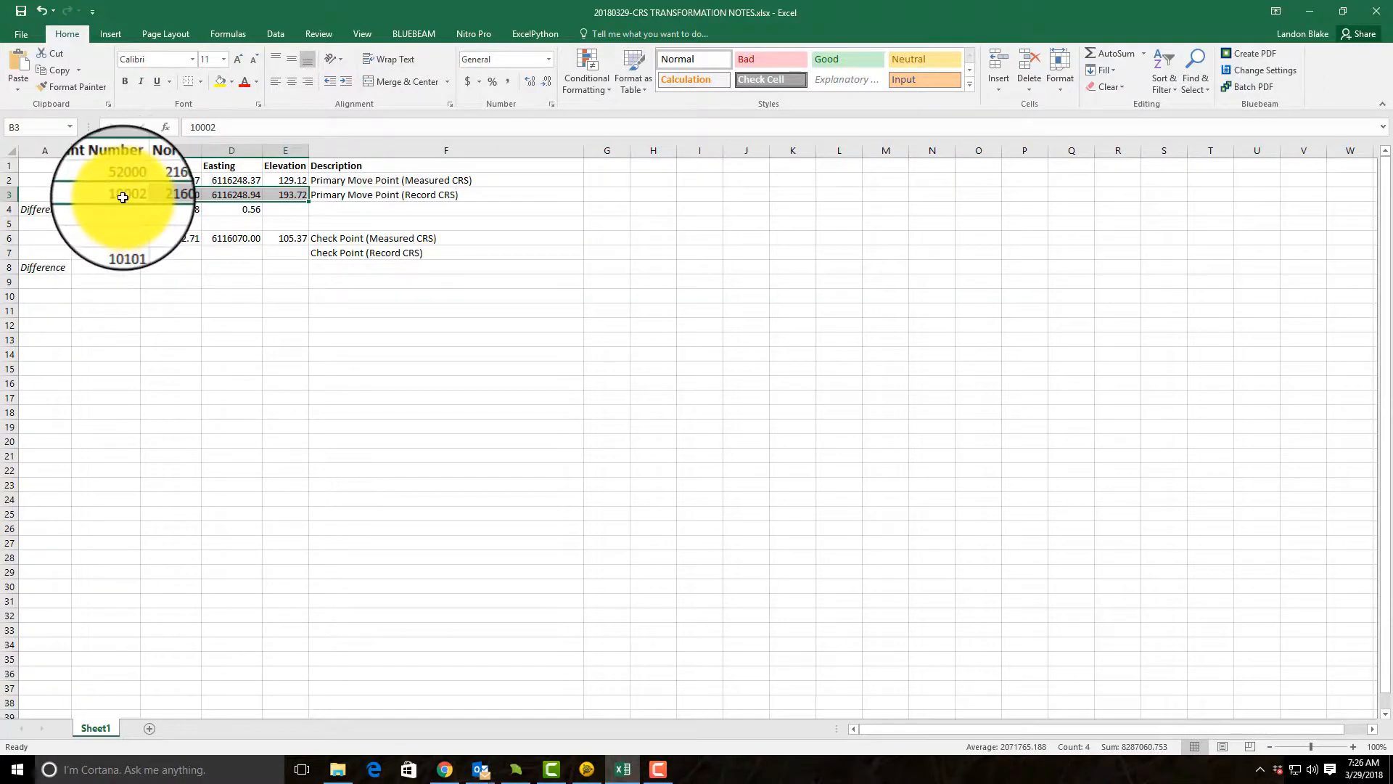
pyautogui.moveTo(102, 180); pyautogui.dragTo(293, 178)
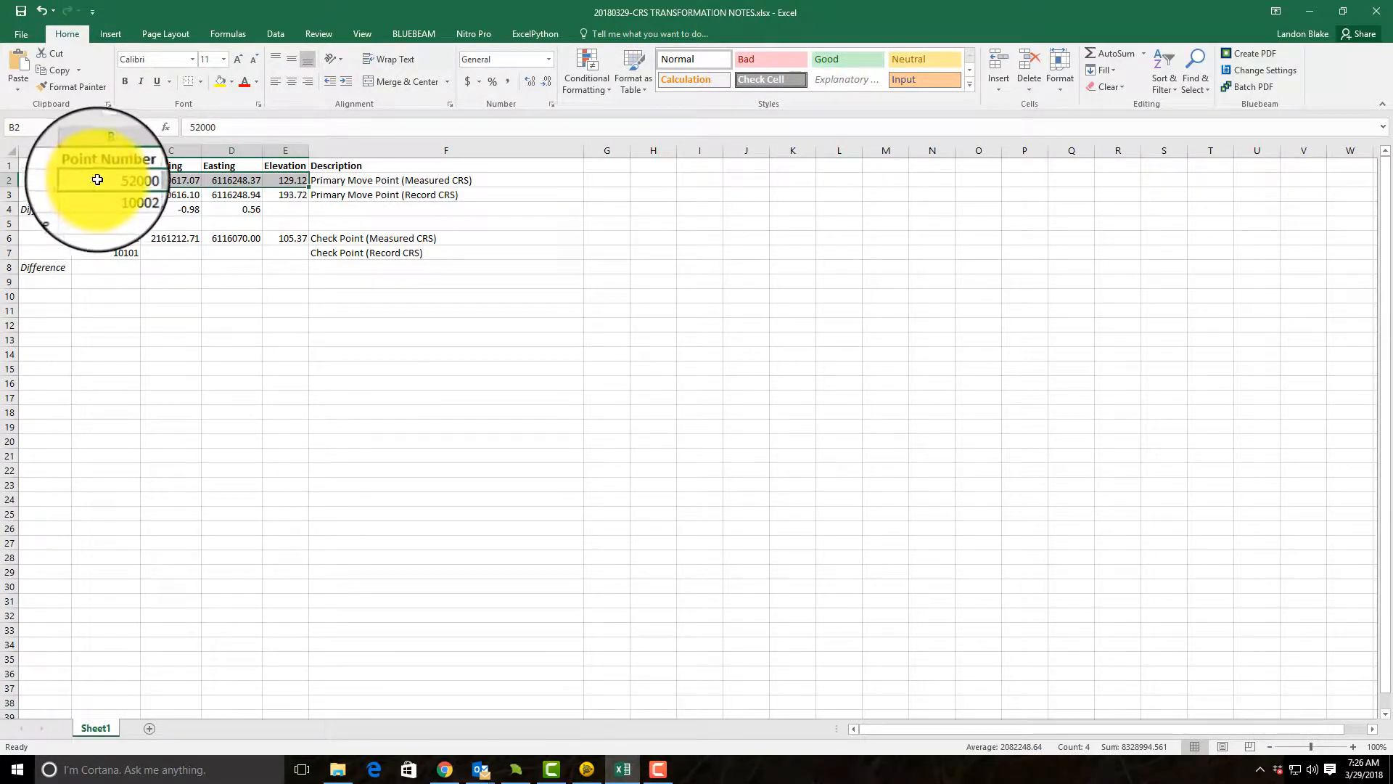
pyautogui.click(373, 180)
pyautogui.click(386, 190)
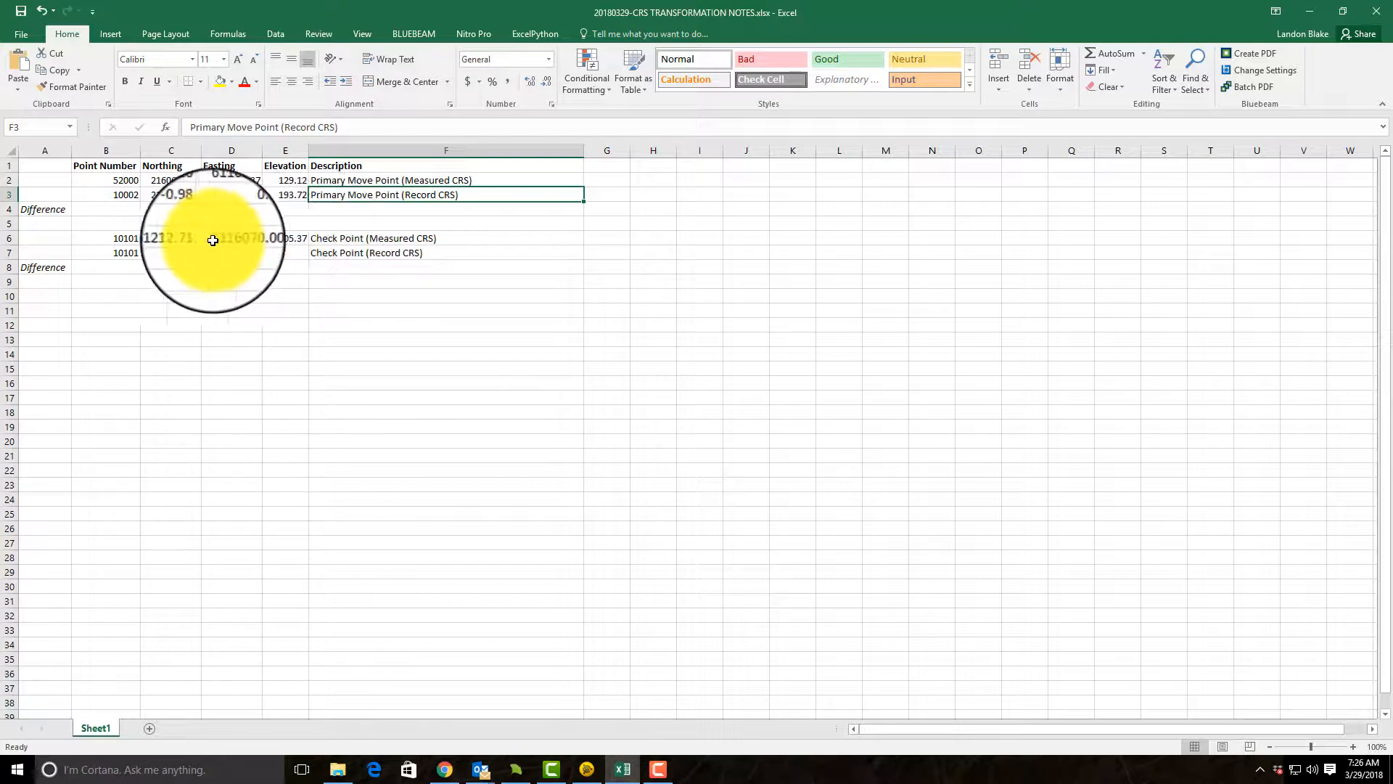
pyautogui.click(120, 238)
pyautogui.moveTo(161, 238); pyautogui.dragTo(233, 237)
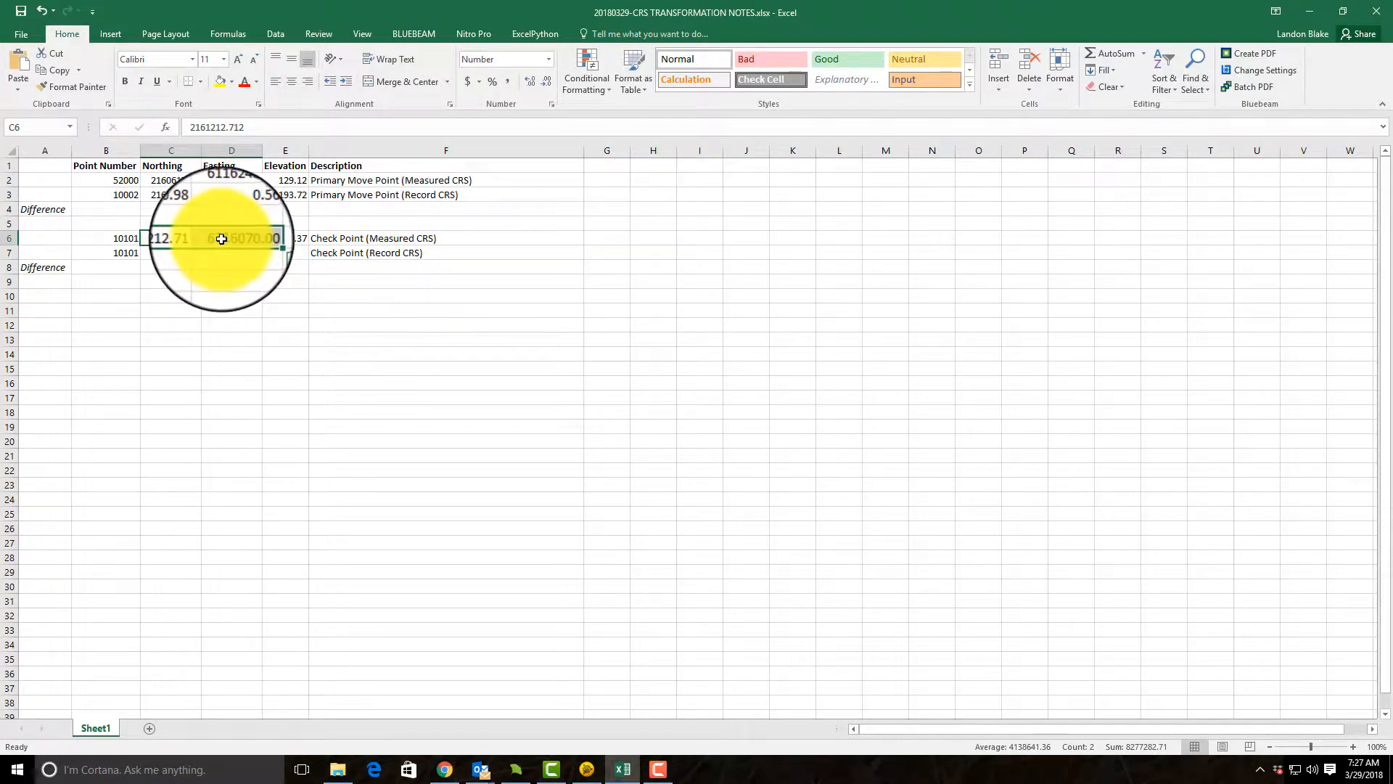
pyautogui.moveTo(171, 253); pyautogui.dragTo(246, 250)
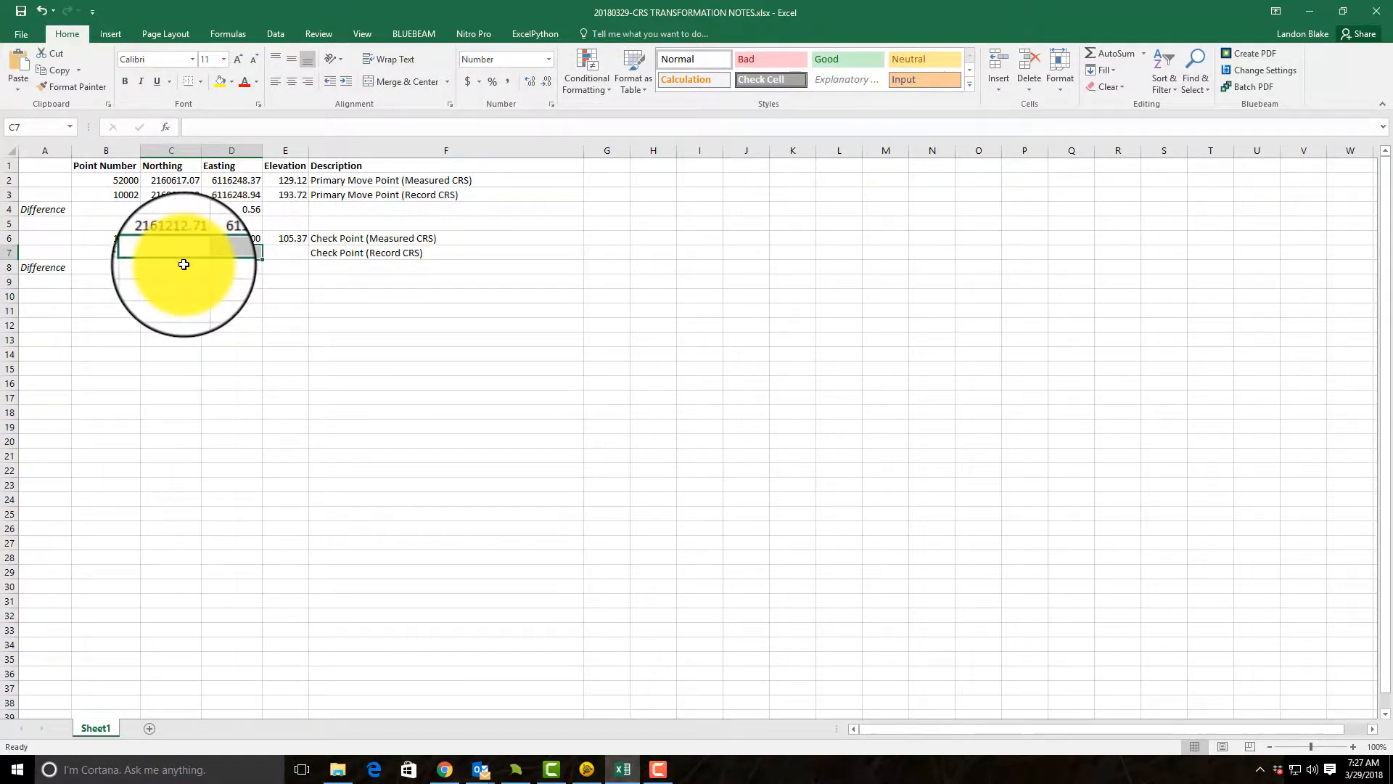
pyautogui.moveTo(182, 209); pyautogui.dragTo(251, 204)
# Step: Return to Trimble Business Center, select base station point RTCM3215 in the plan view, and start Add Coordinate for it
pyautogui.doubleClick(566, 8)
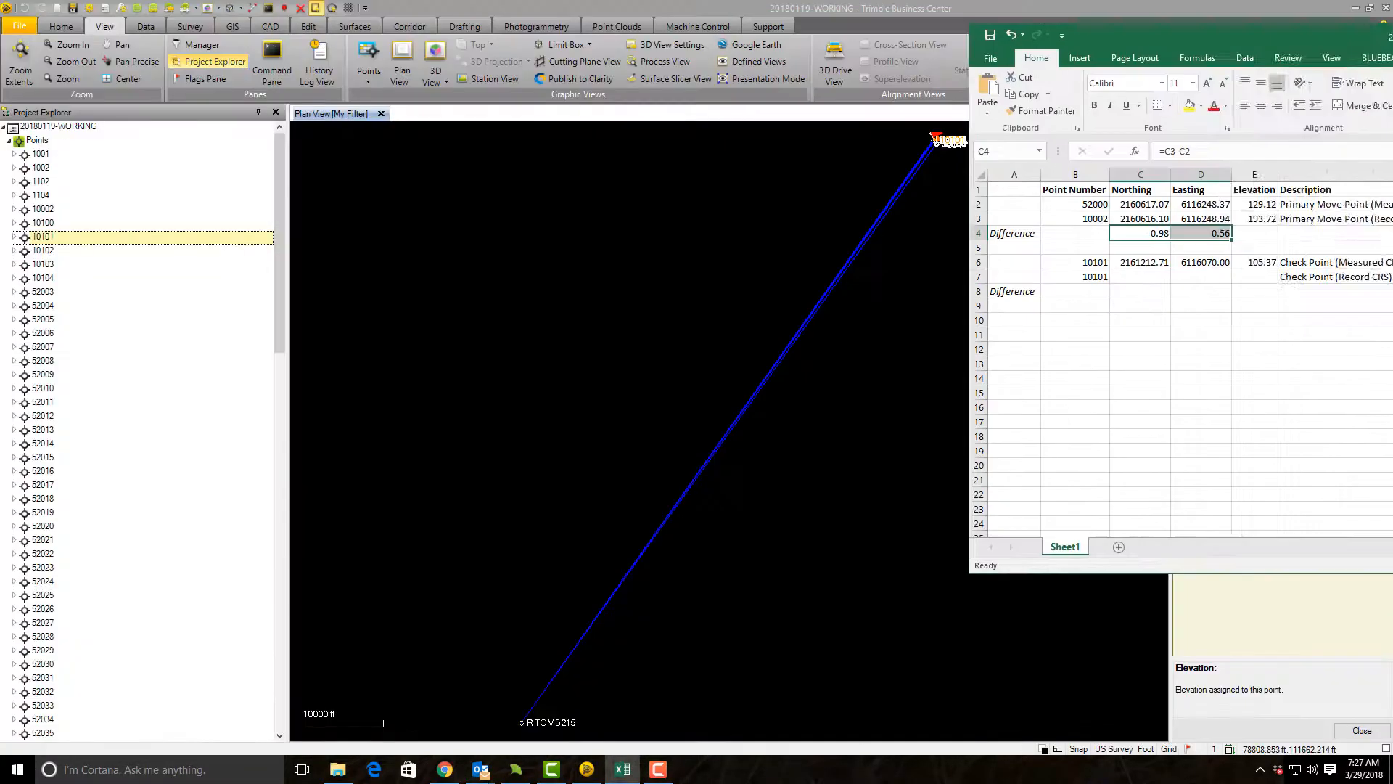
pyautogui.moveTo(1379, 35); pyautogui.dragTo(1392, 35)
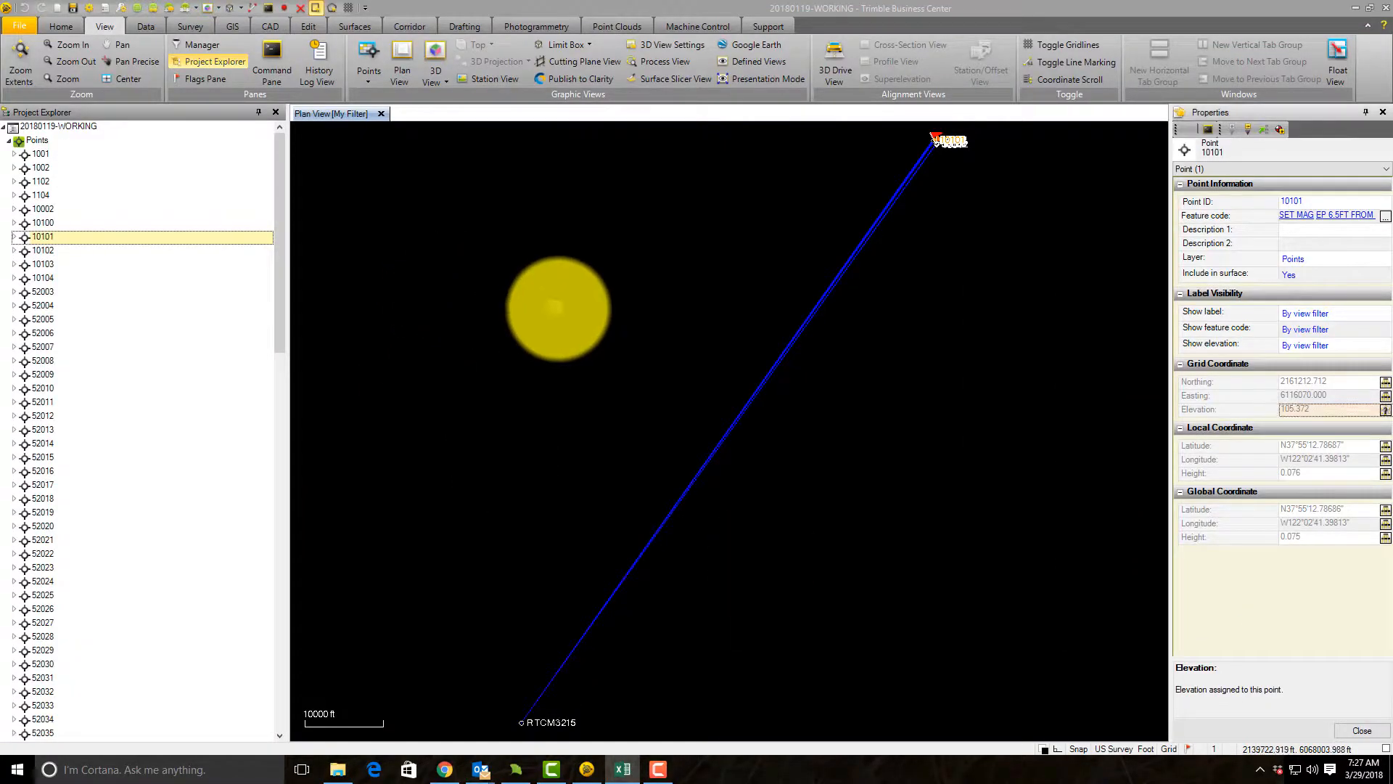
pyautogui.click(581, 304)
pyautogui.scroll(-1, 1073, 311)
pyautogui.moveTo(973, 535); pyautogui.dragTo(899, 472)
pyautogui.click(598, 573)
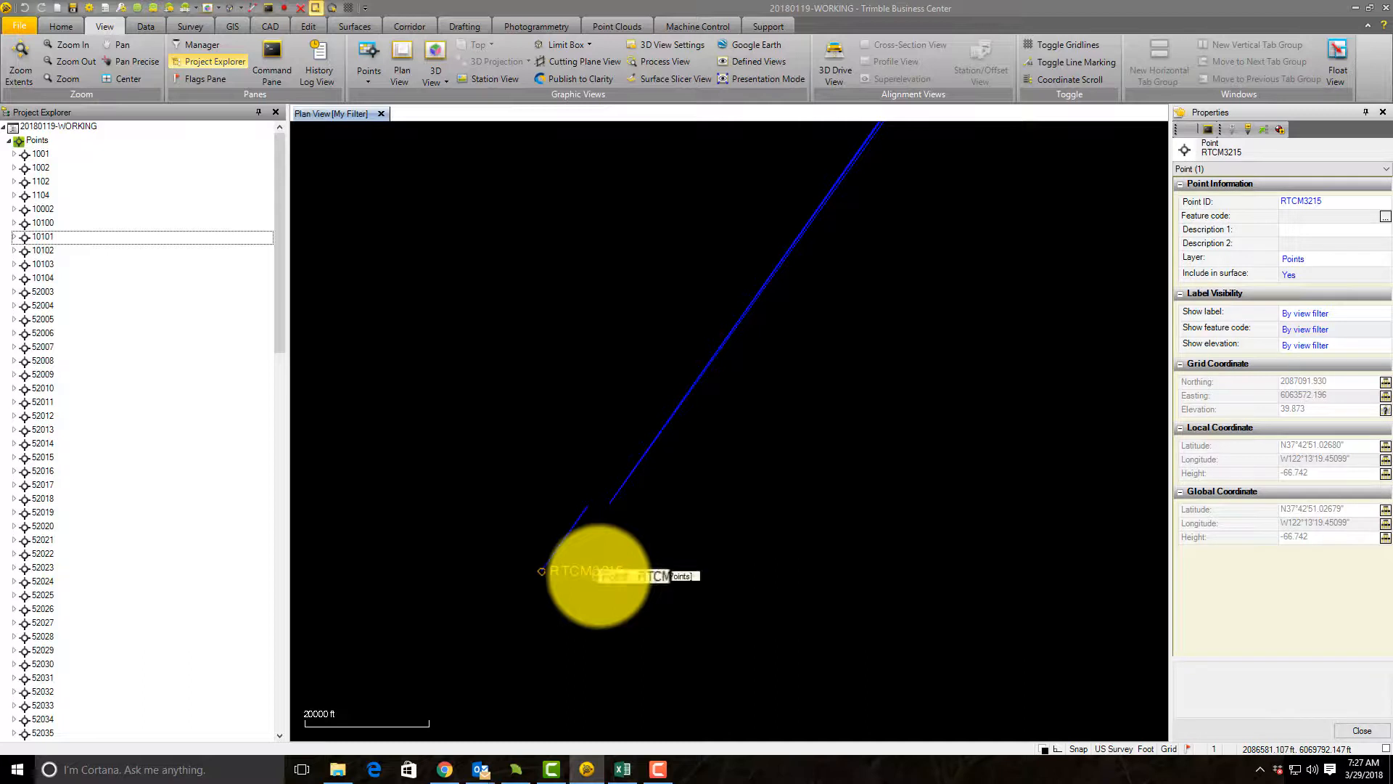
pyautogui.click(1278, 127)
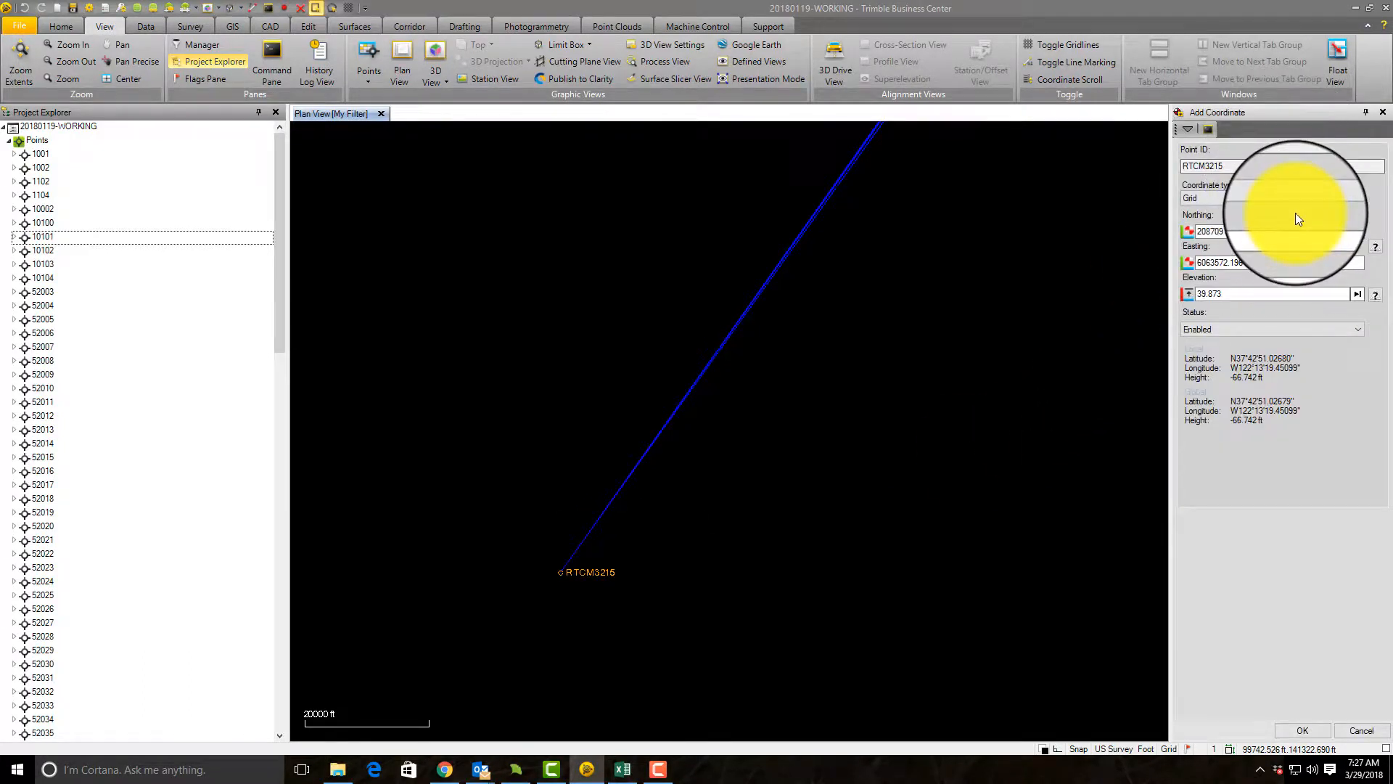
pyautogui.click(1287, 243)
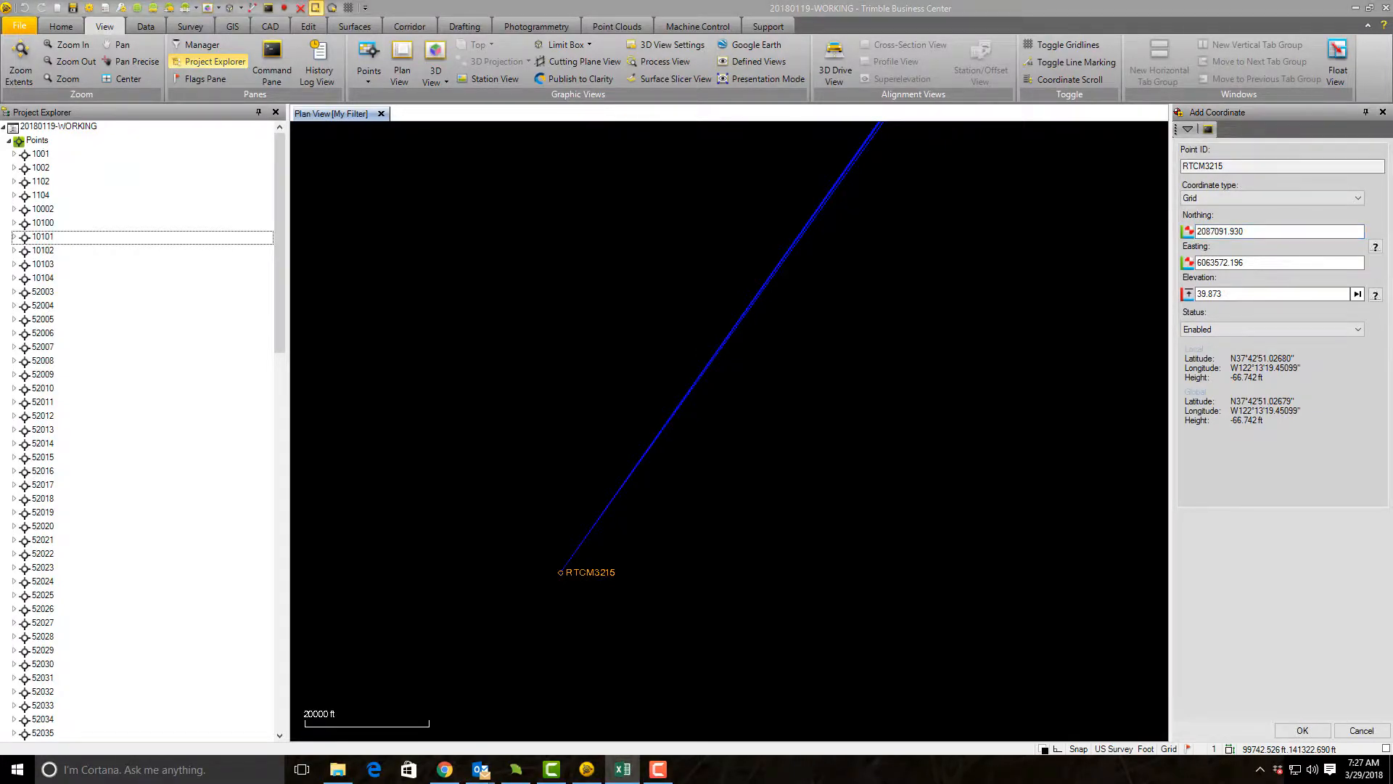
# Step: Place the Excel notes window over the project and enter RTCM3215 as the point number in cell B11
pyautogui.moveTo(1392, 80); pyautogui.dragTo(415, 52)
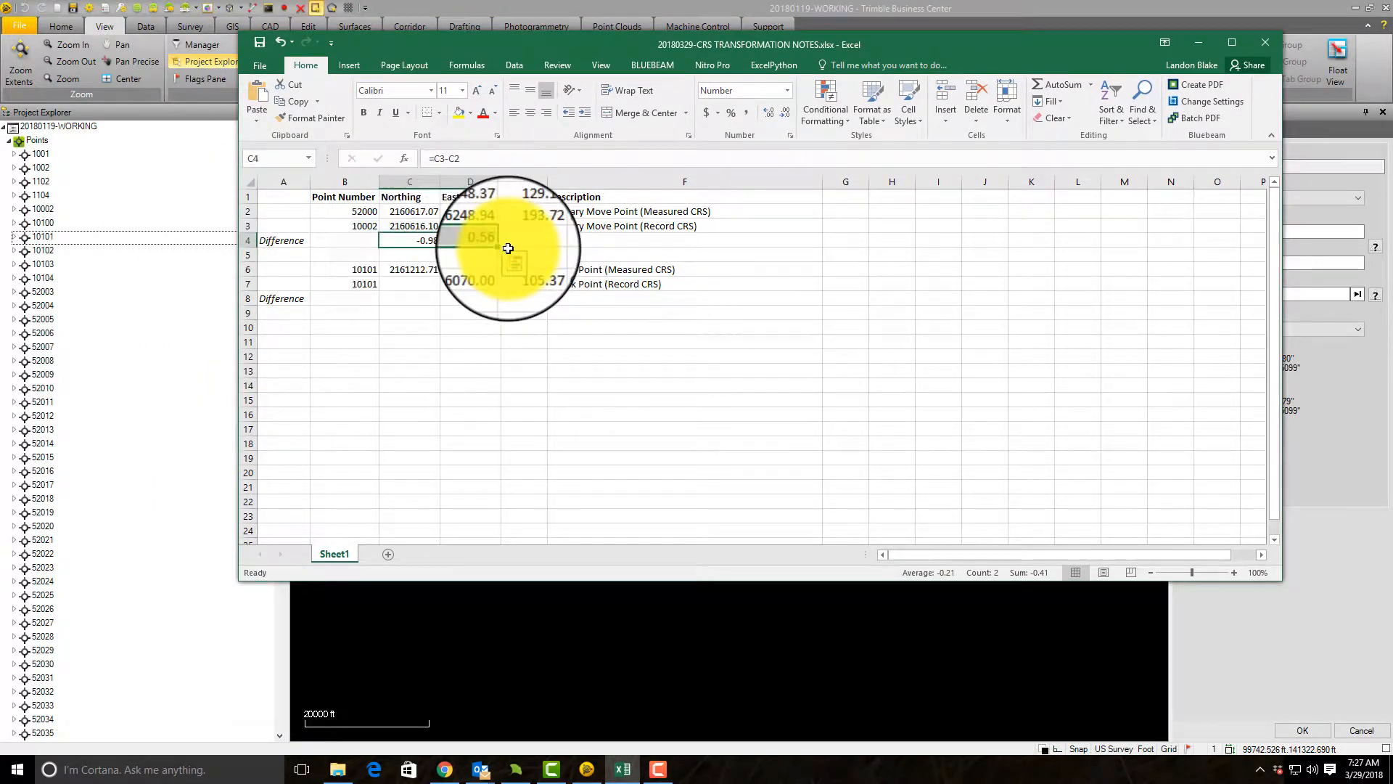
pyautogui.click(291, 339)
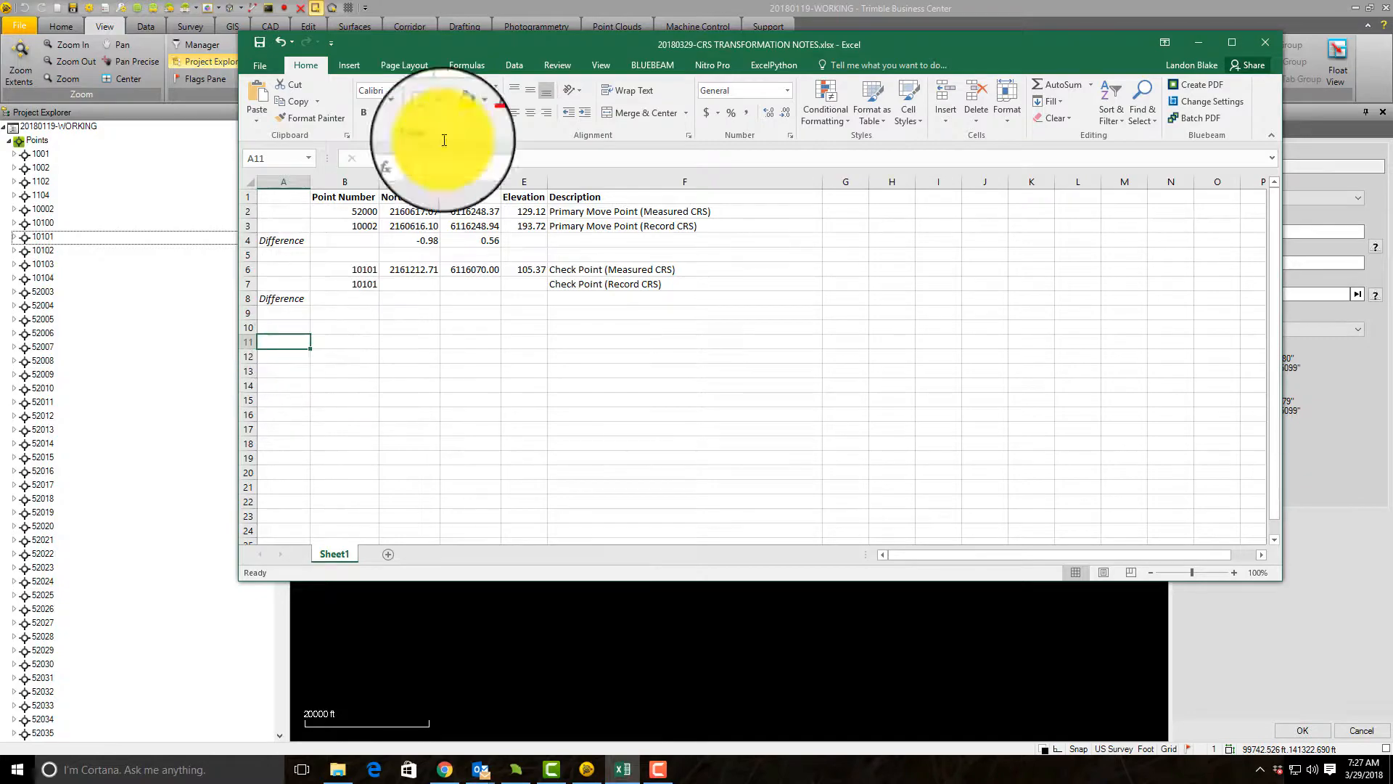
pyautogui.moveTo(550, 43); pyautogui.dragTo(491, 13)
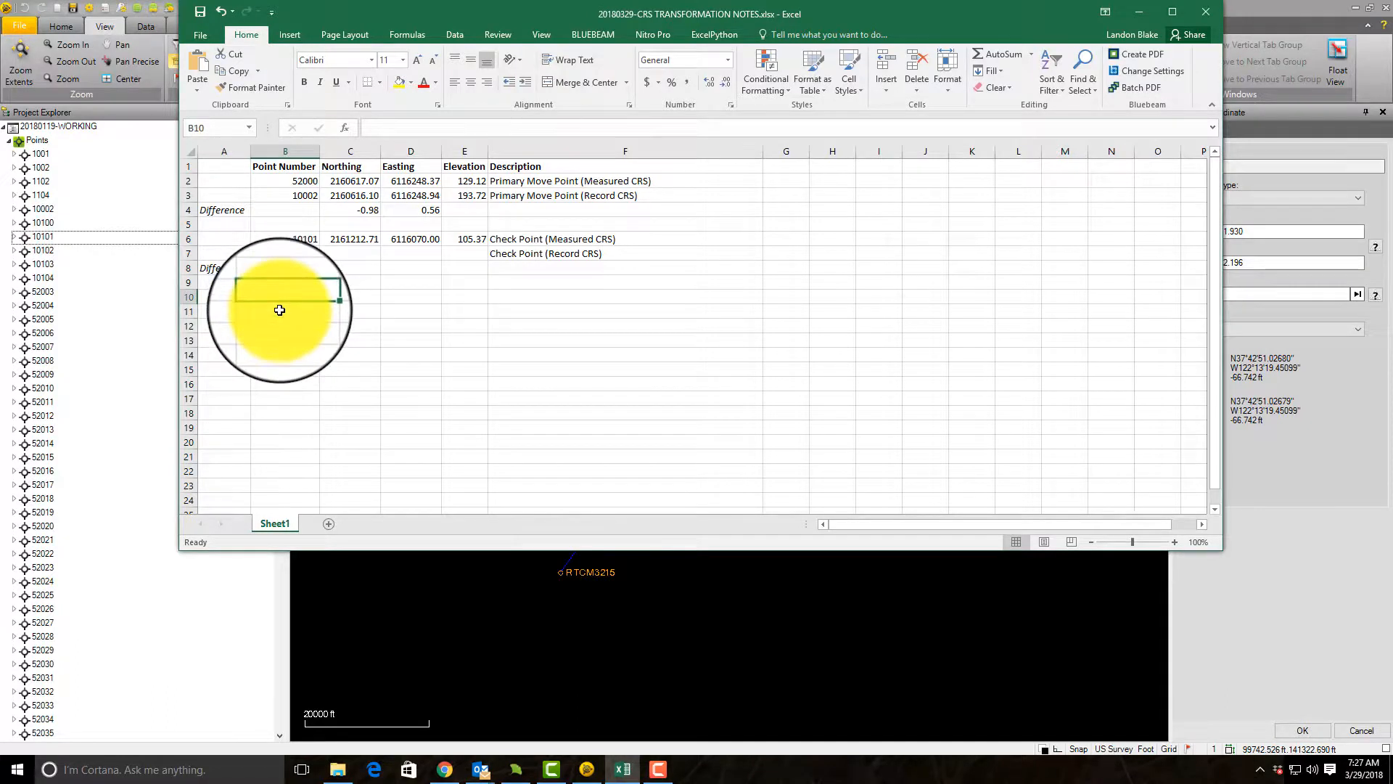
pyautogui.write('RTCM3215')
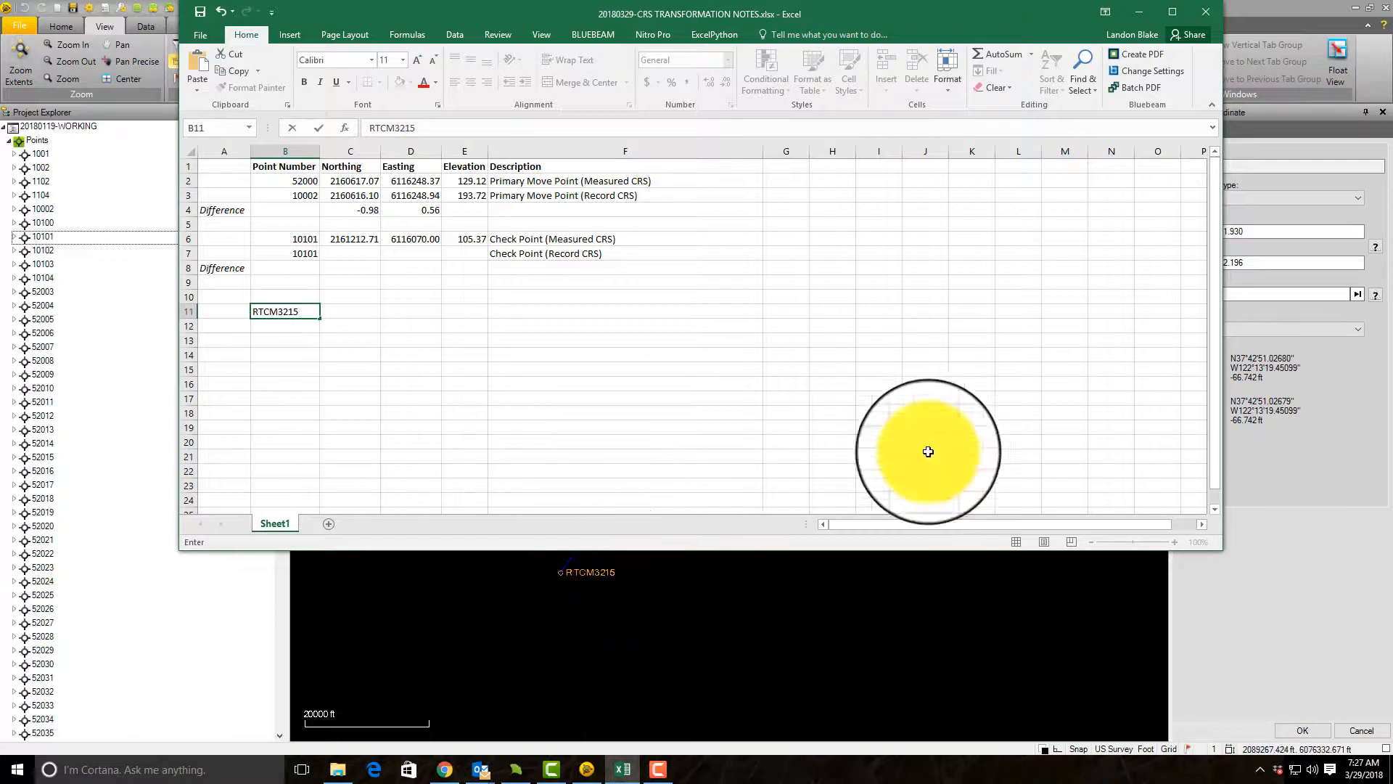
# Step: Copy RTCM3215's northing 2087091.930 and easting 6063572.196 from Trimble Business Center into cells C11 and D11 of the Excel notes
pyautogui.moveTo(1255, 230); pyautogui.dragTo(1203, 220)
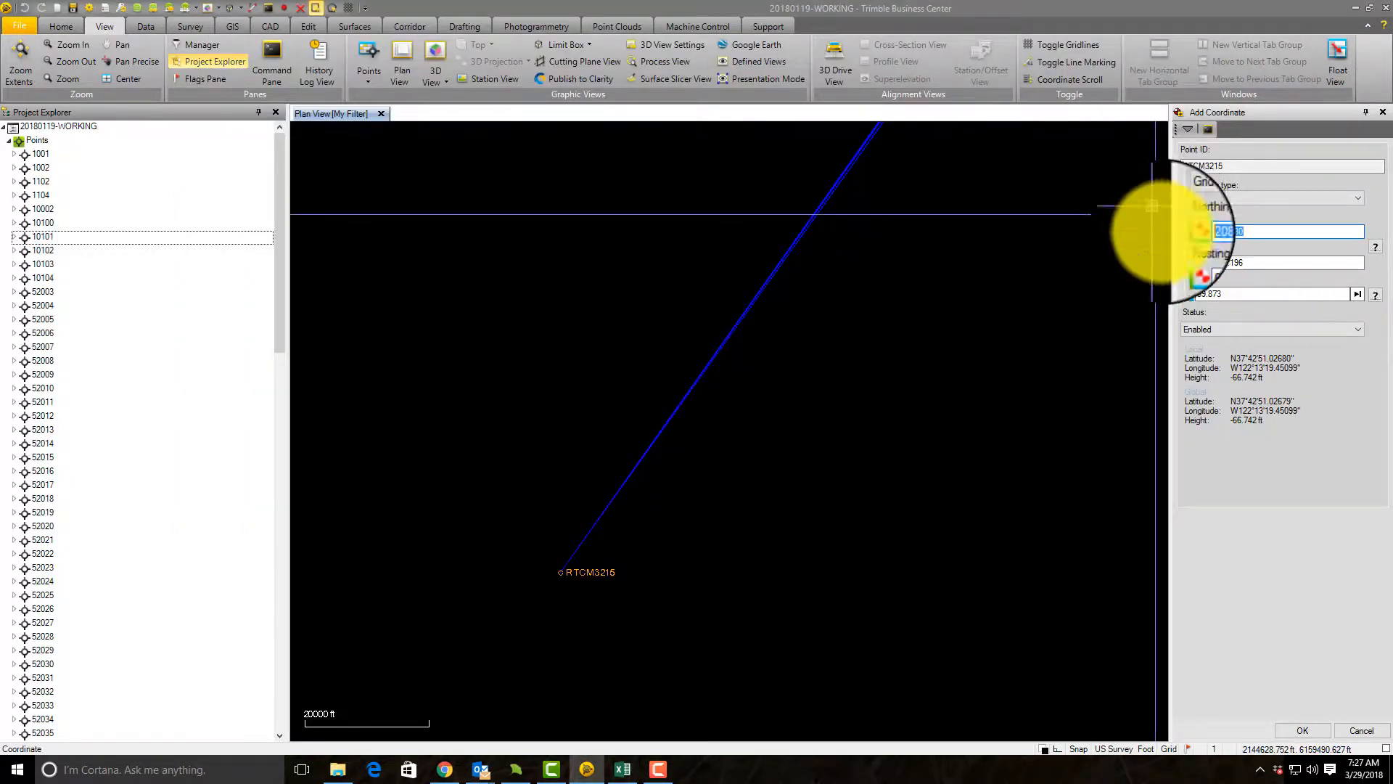
pyautogui.click(624, 775)
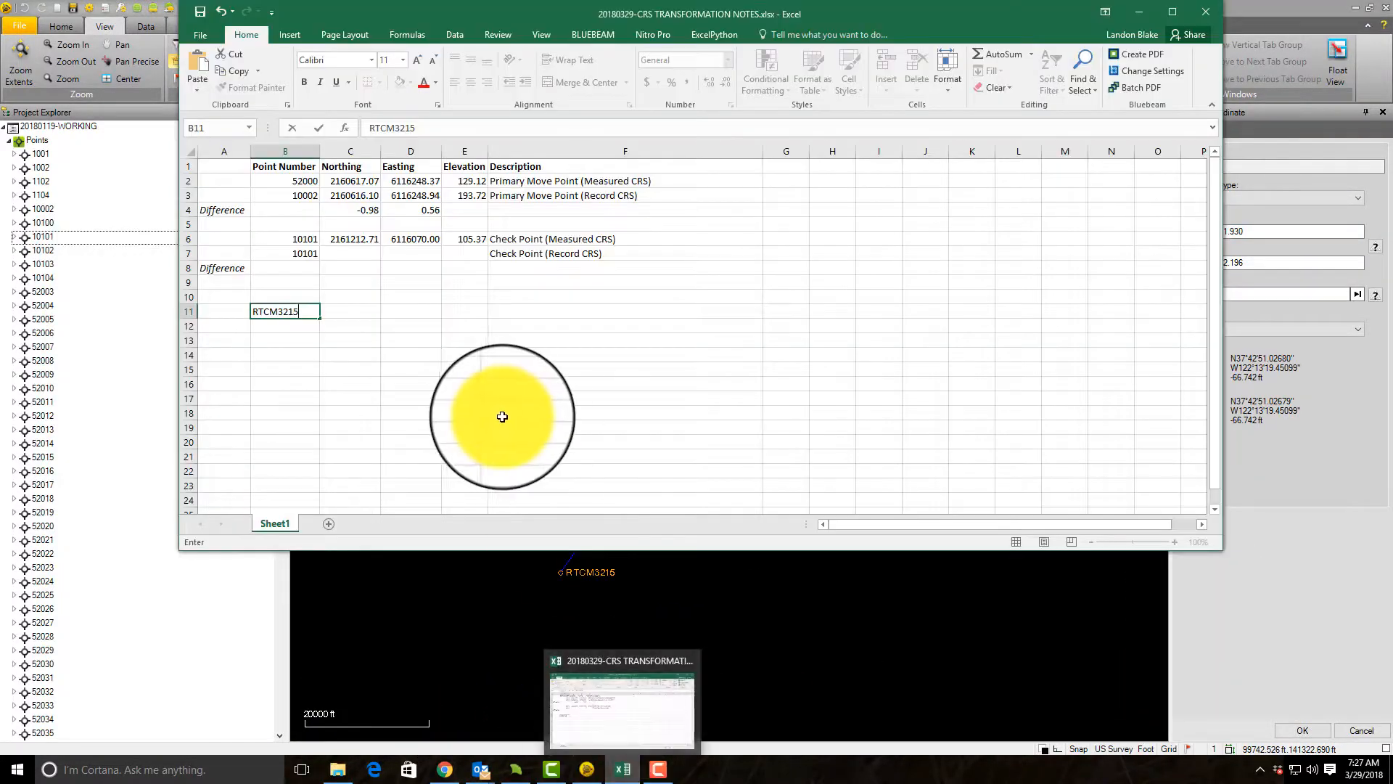
pyautogui.click(351, 311)
pyautogui.write('2087091.93')
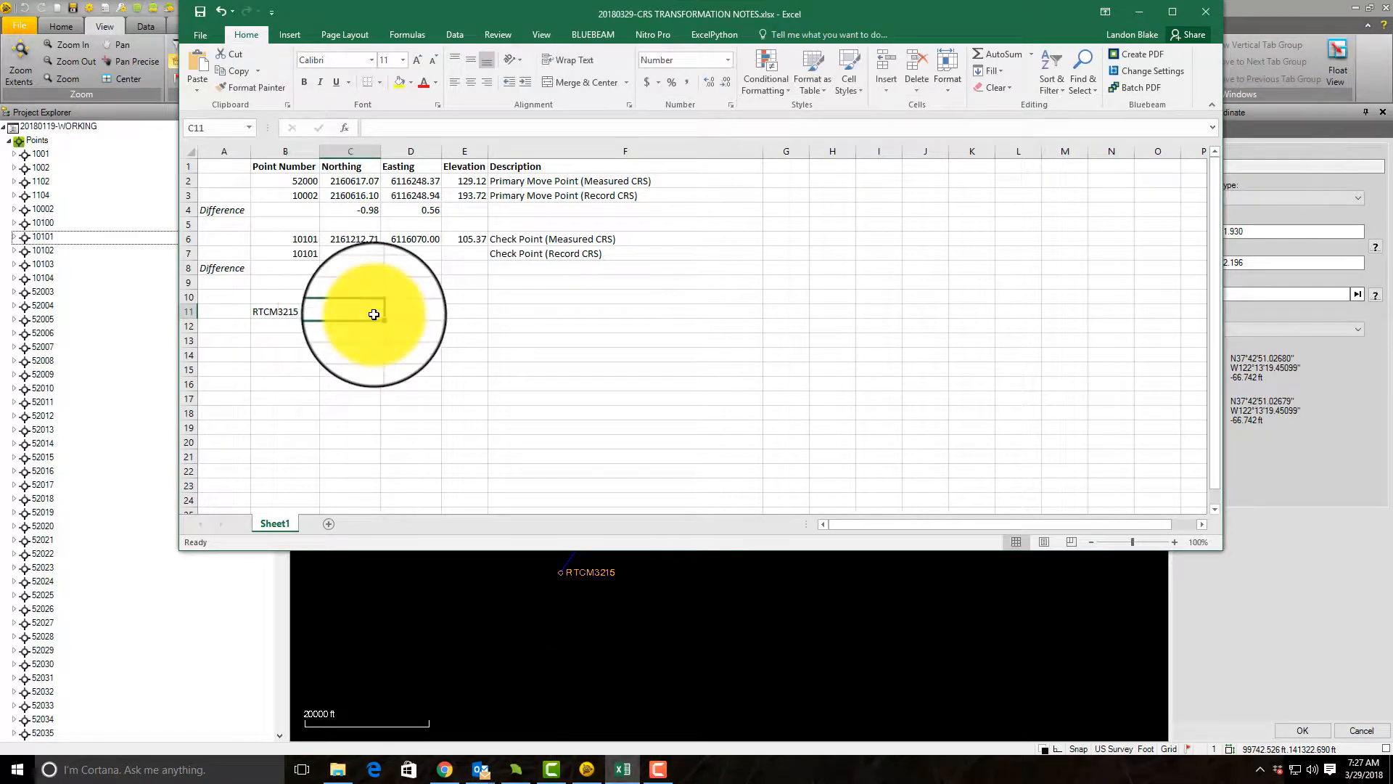
pyautogui.click(1294, 262)
pyautogui.hotkey('ctrl', 'c')
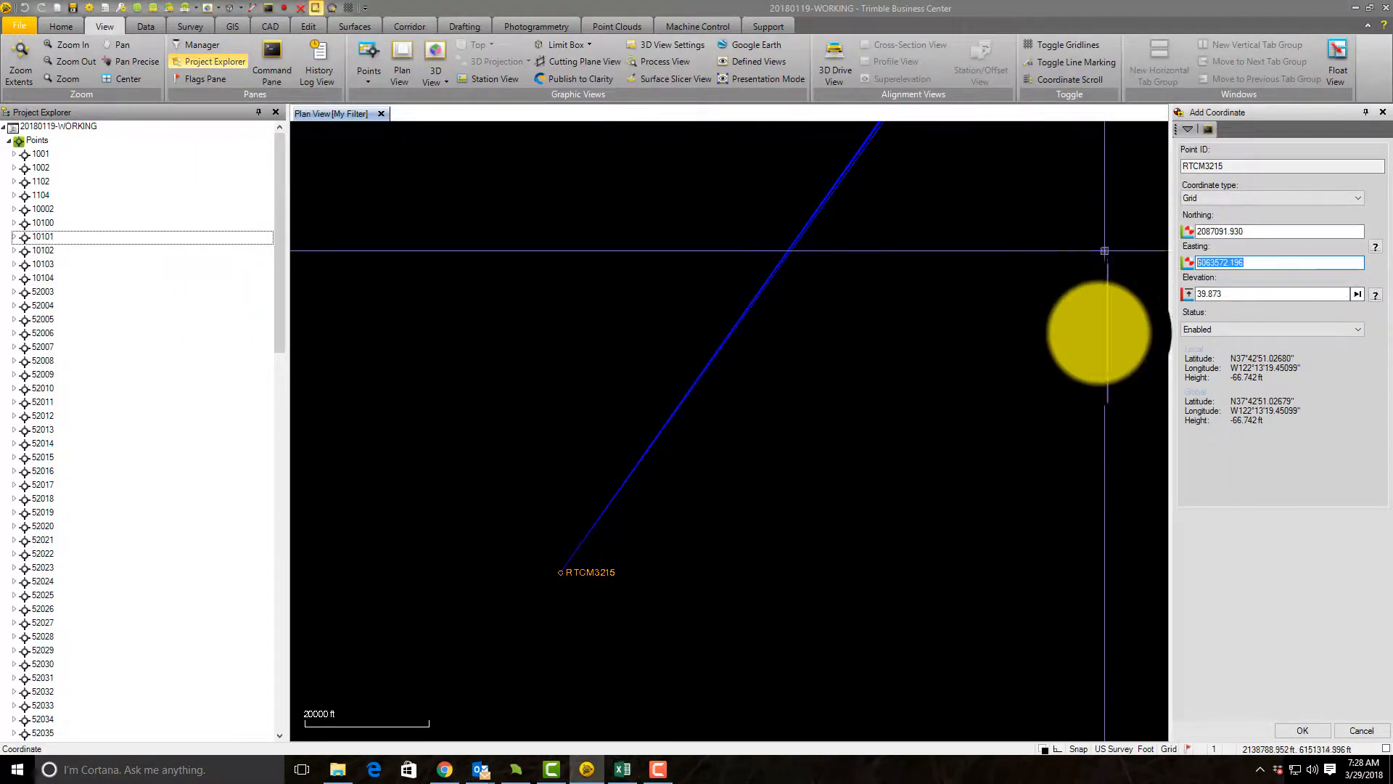
pyautogui.click(622, 769)
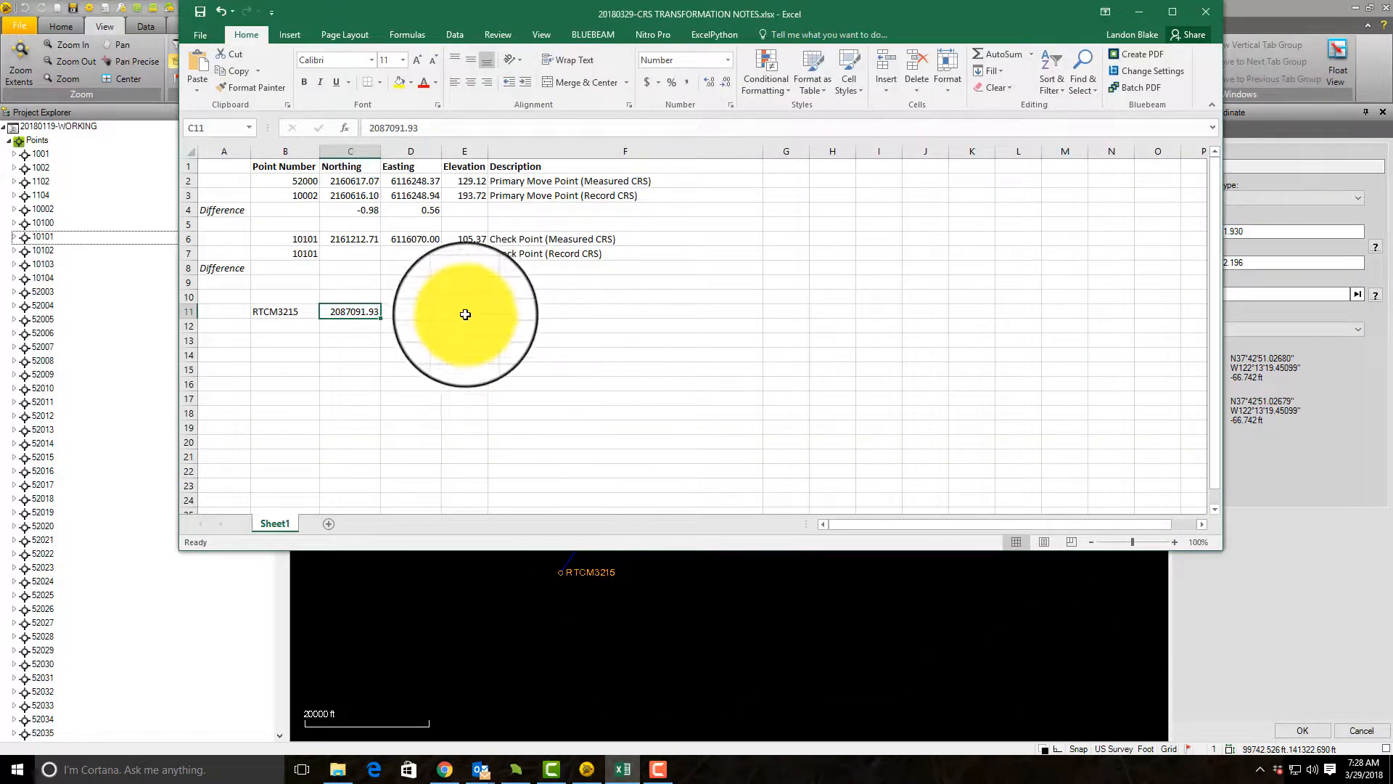
pyautogui.click(410, 311)
pyautogui.hotkey('ctrl', 'v')
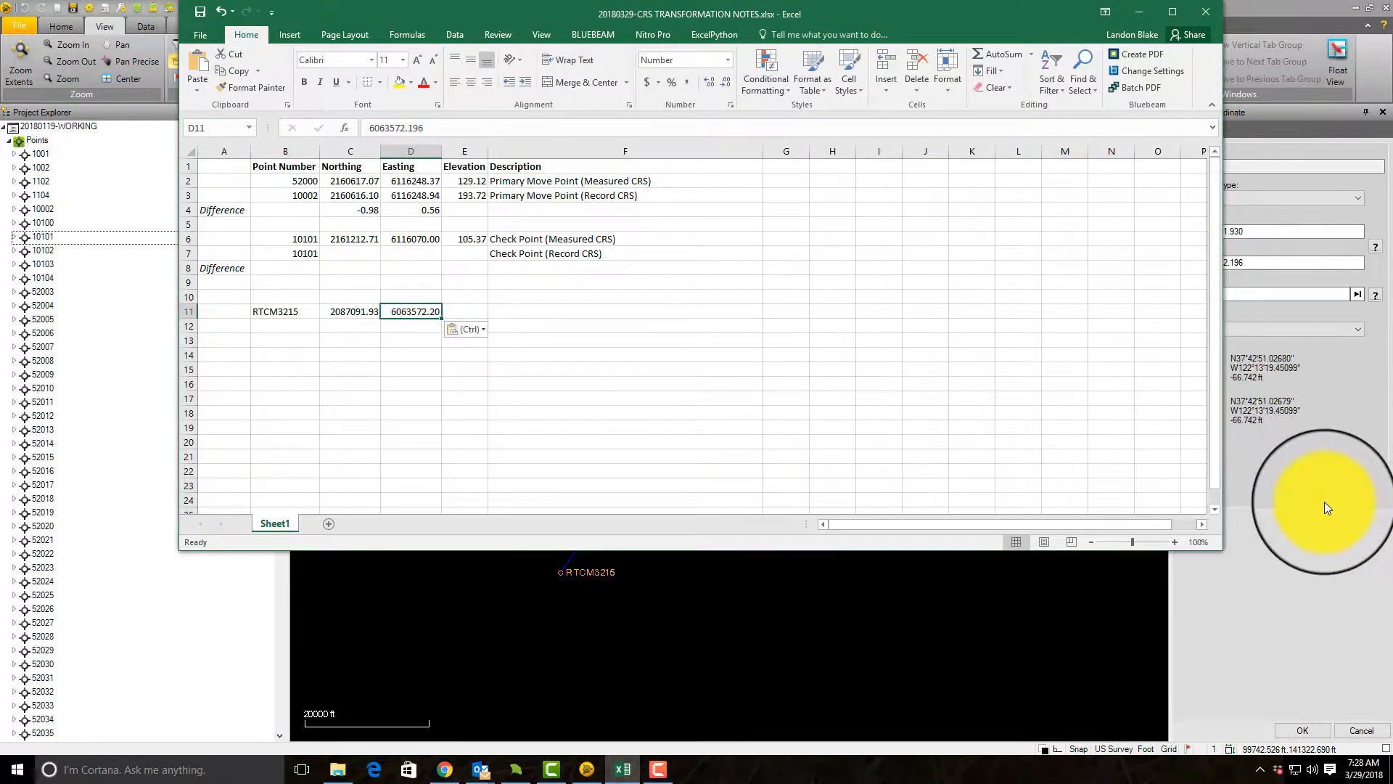
# Step: Copy RTCM3215's elevation 39.873 from Trimble Business Center into E11 of the Excel notes and describe the point as "RTN Base Station" in F11
pyautogui.click(1325, 502)
pyautogui.moveTo(1239, 291); pyautogui.dragTo(1139, 288)
pyautogui.hotkey('ctrl', 'c')
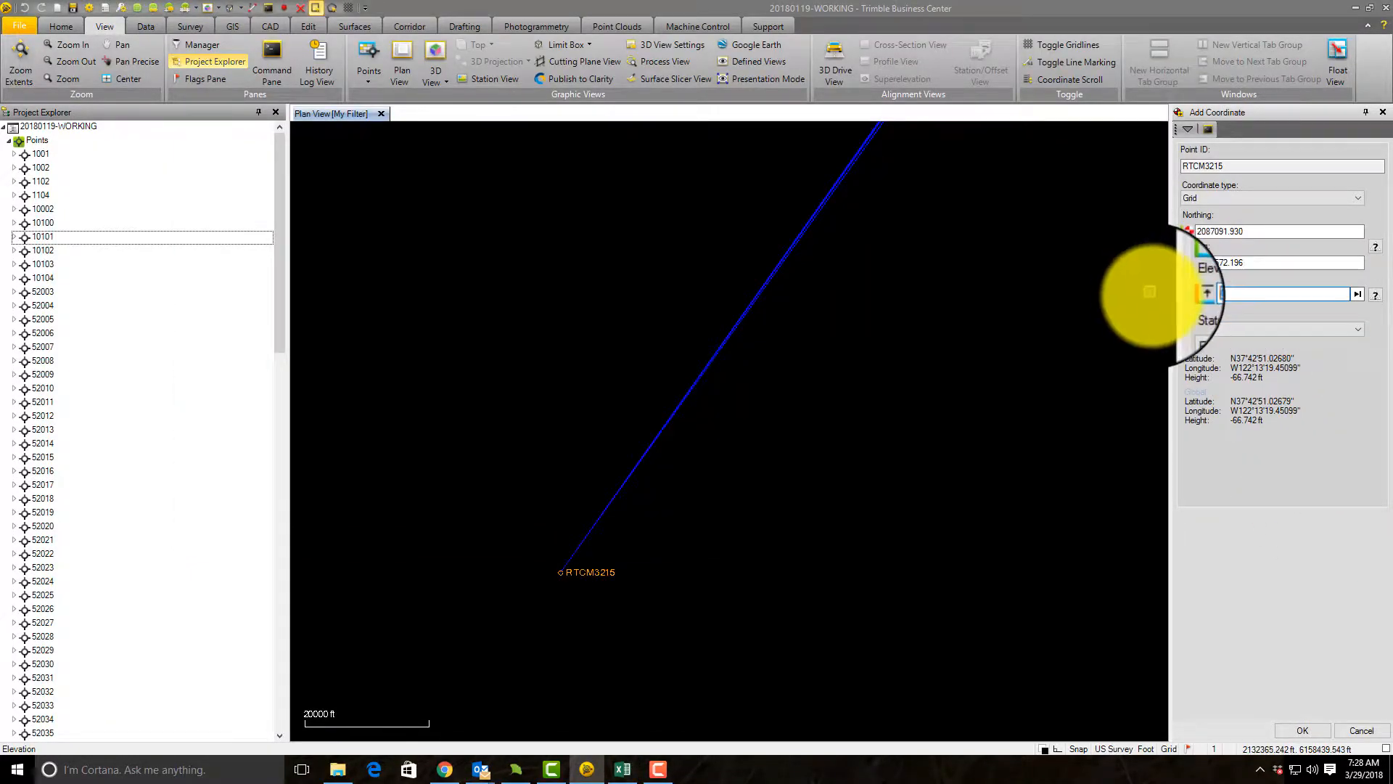
pyautogui.click(624, 762)
pyautogui.click(464, 312)
pyautogui.hotkey('ctrl', 'v')
pyautogui.click(552, 315)
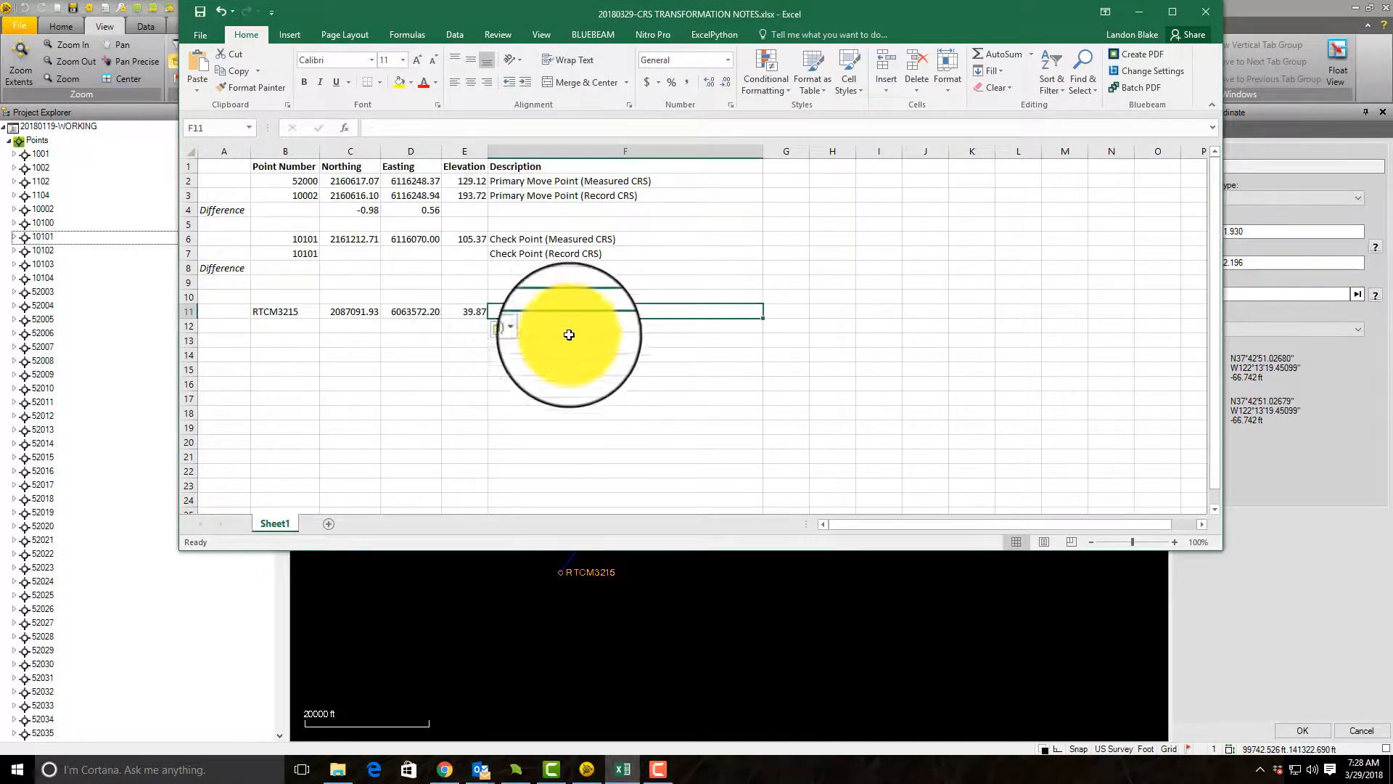
pyautogui.write('RTN Base Station')
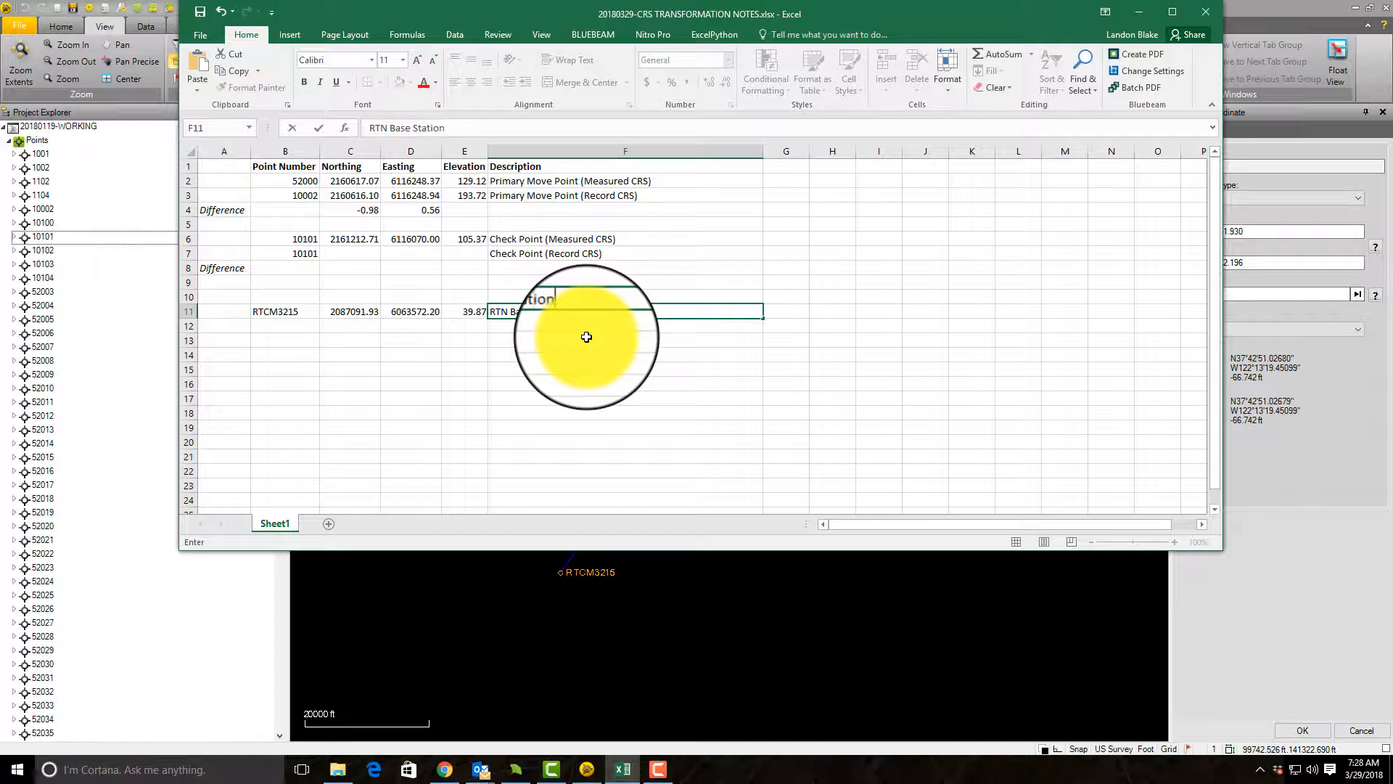
pyautogui.press('Return')
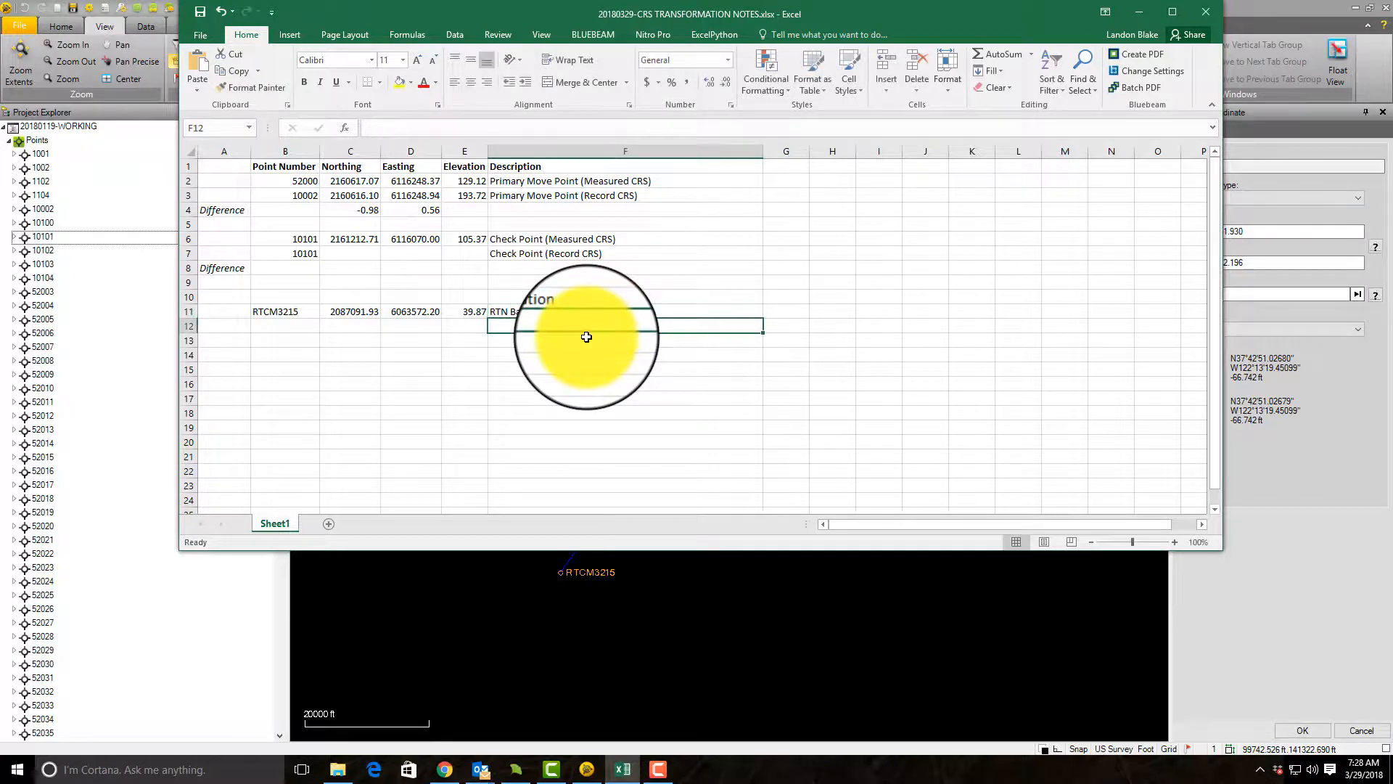
# Step: Label cell A12 "Transformation" in bold and fit the width of column A to the text
pyautogui.click(276, 326)
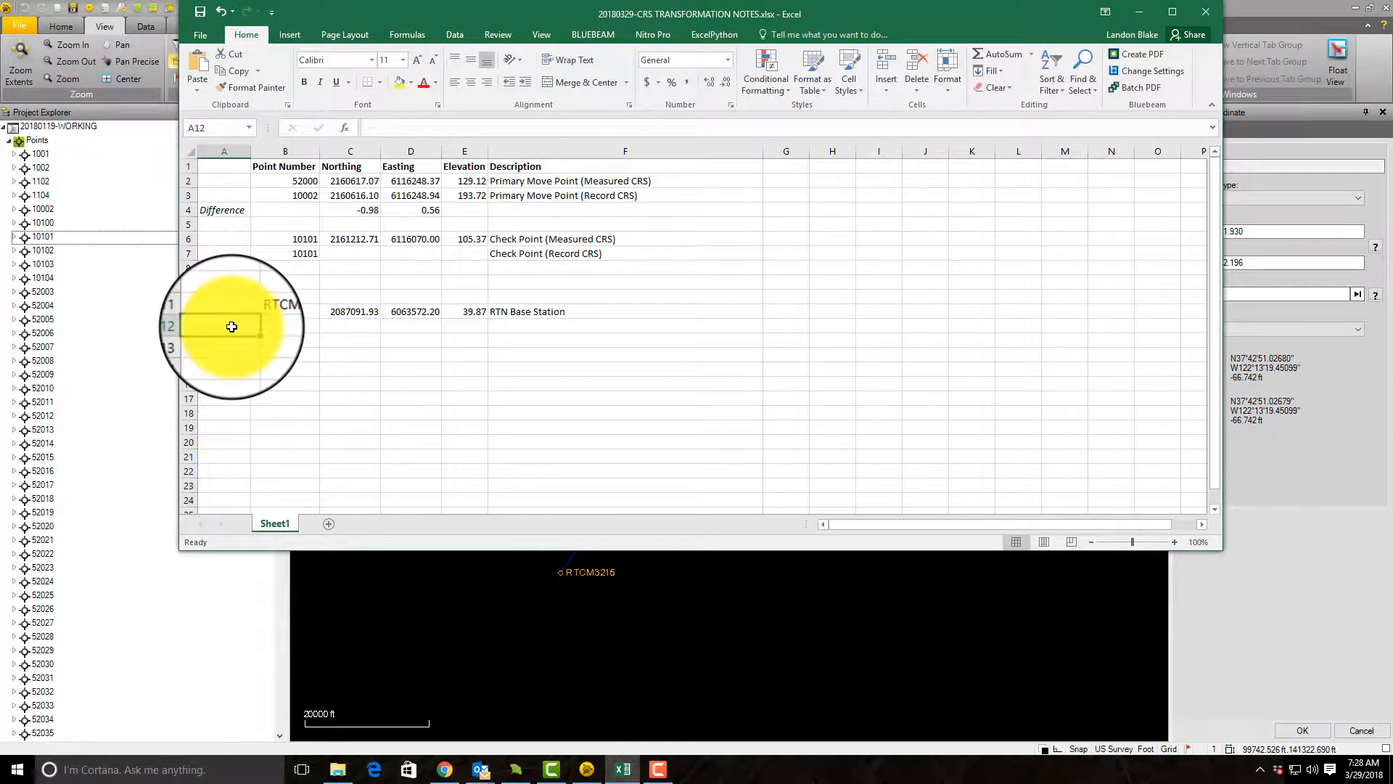
pyautogui.write('Tra')
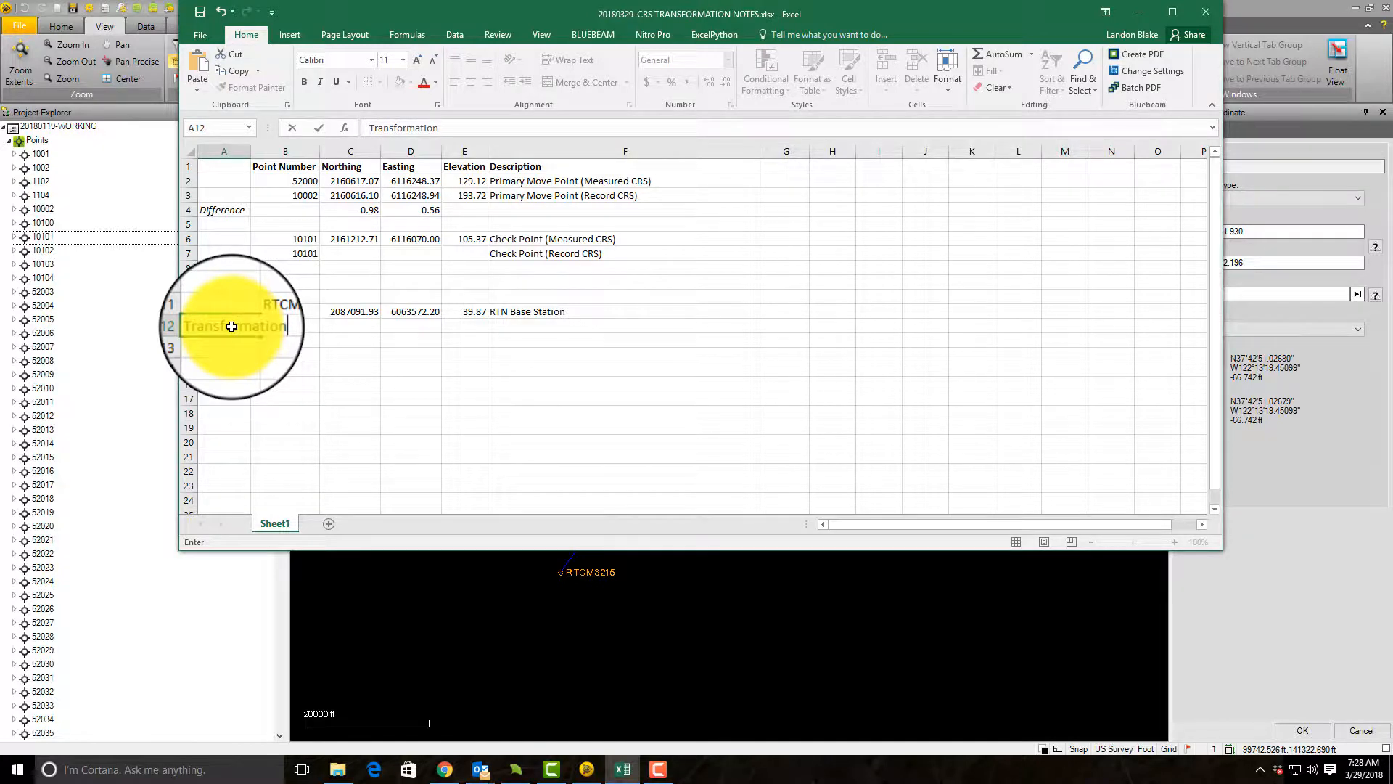
pyautogui.write('nsformation')
pyautogui.press('Return')
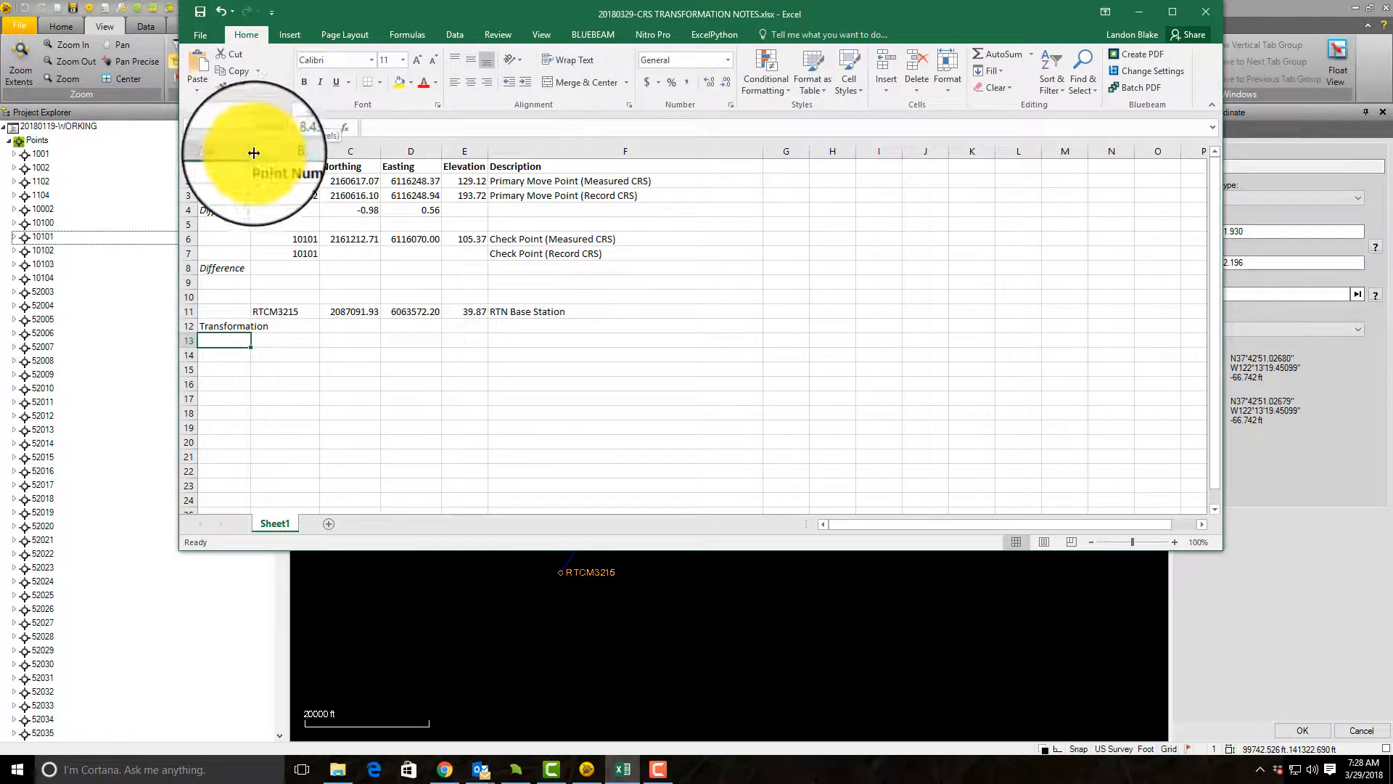
pyautogui.doubleClick(253, 152)
pyautogui.click(254, 327)
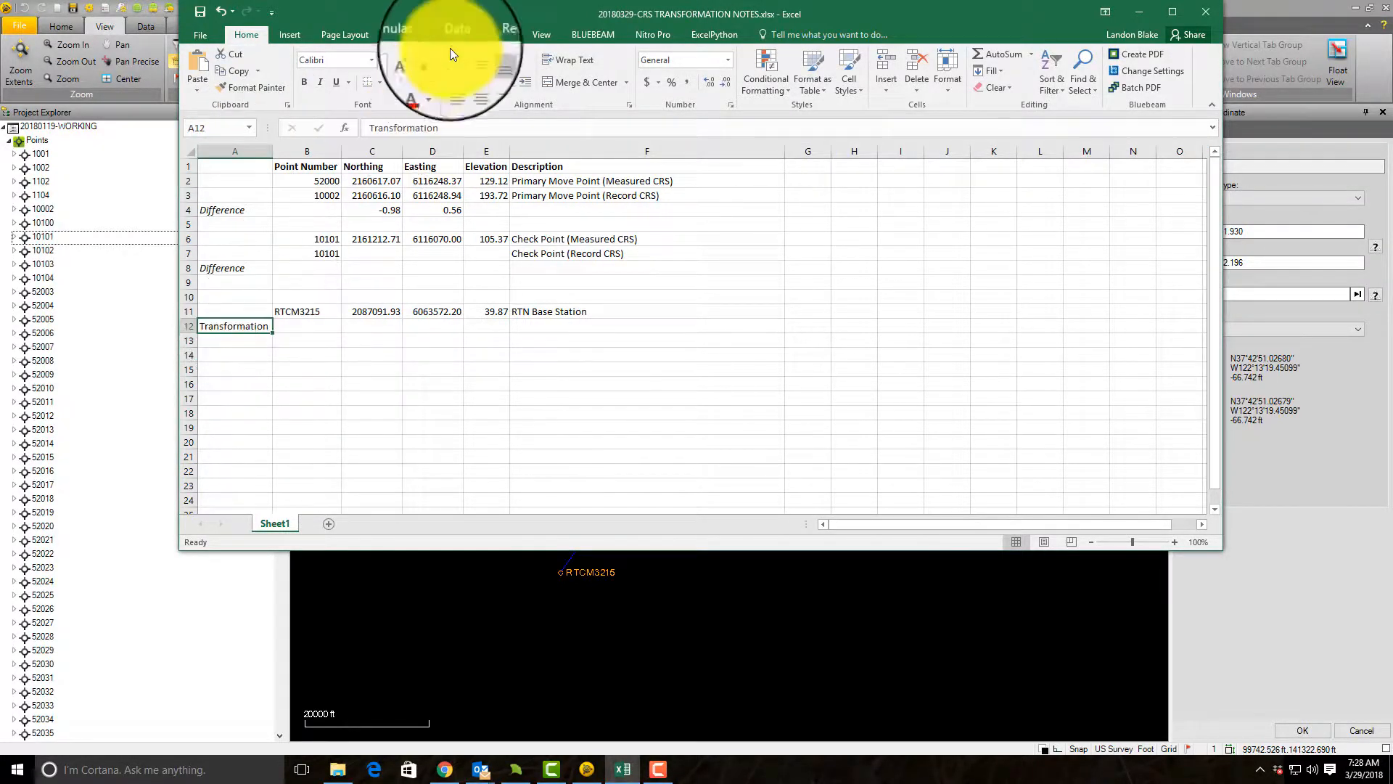
pyautogui.click(303, 82)
pyautogui.click(439, 382)
# Step: Copy the northing difference from C4 into the Transformation row at C12 as a value only, replacing any pasted formula
pyautogui.click(374, 209)
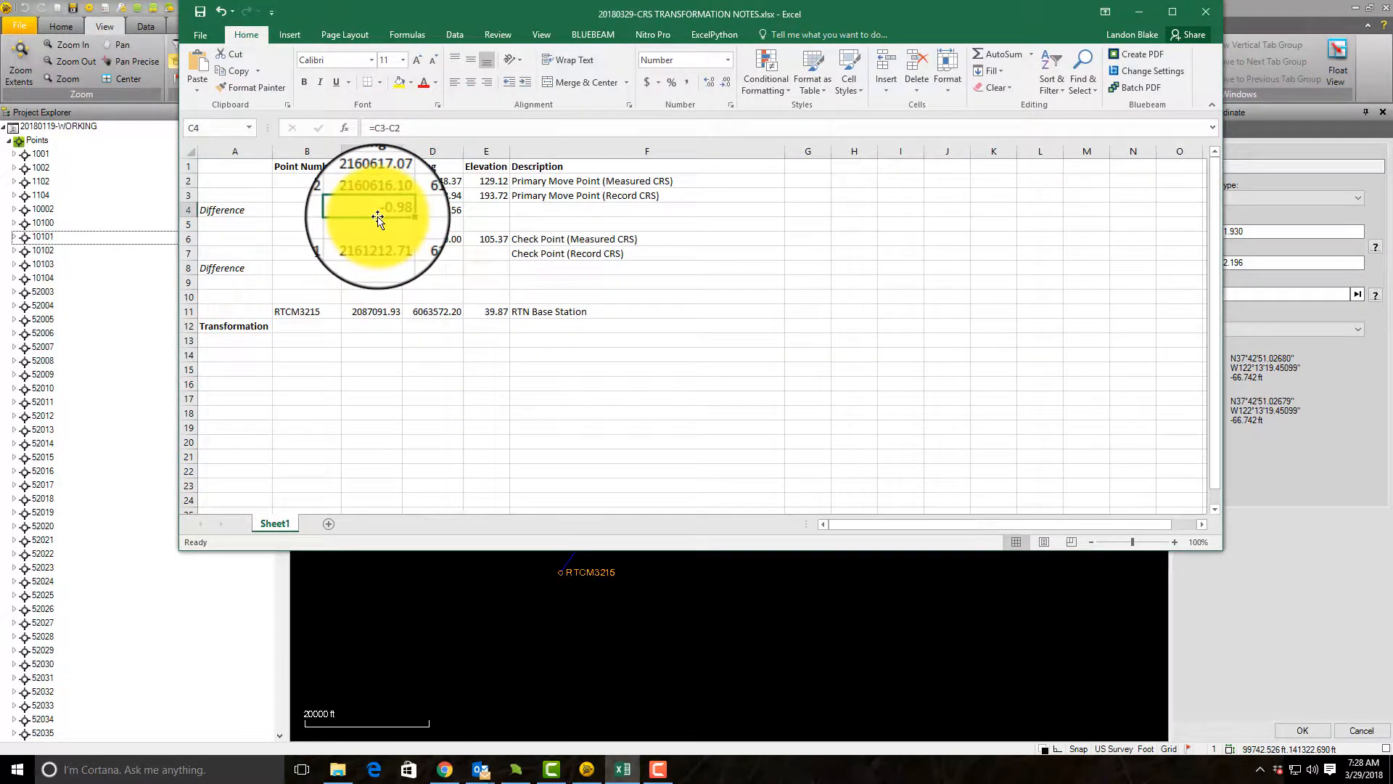
pyautogui.hotkey('ctrl', 'c')
pyautogui.click(391, 324)
pyautogui.hotkey('ctrl', 'v')
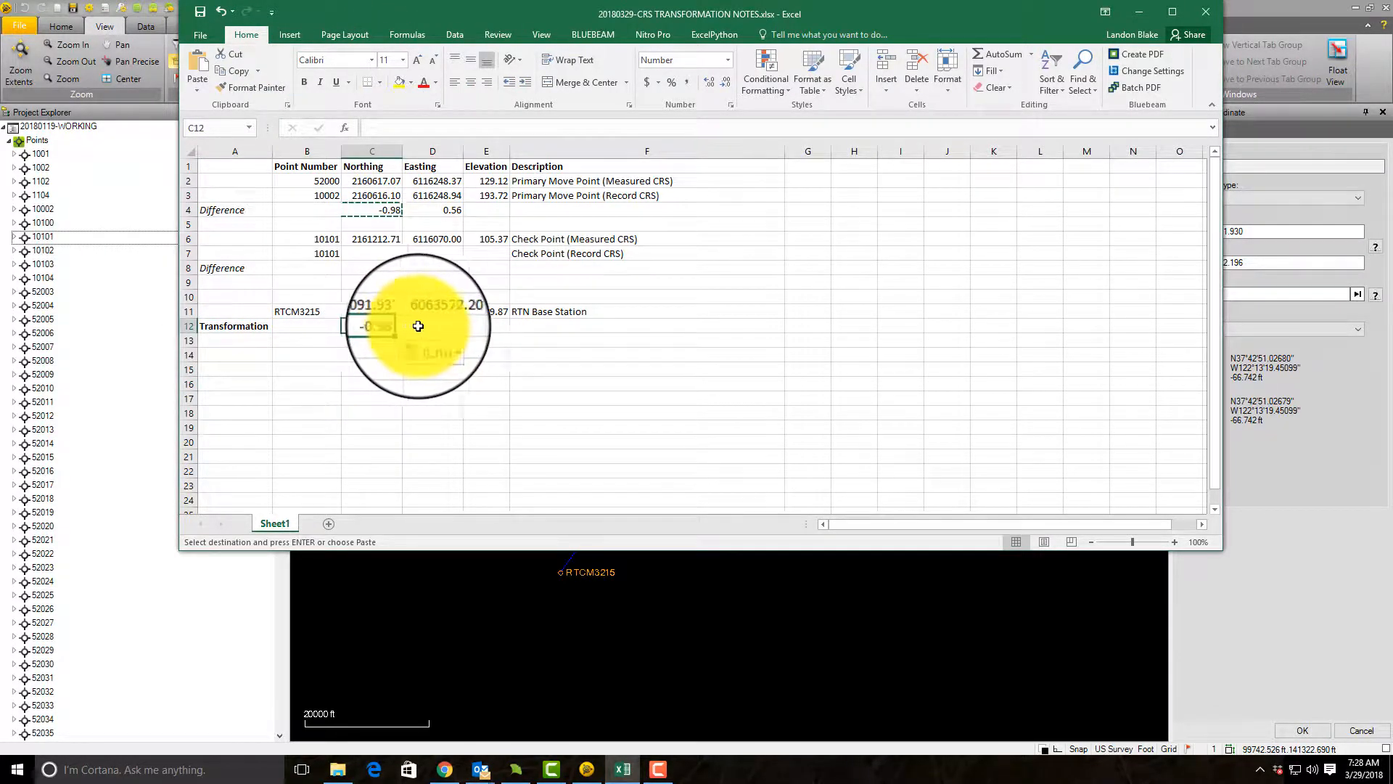
pyautogui.click(417, 326)
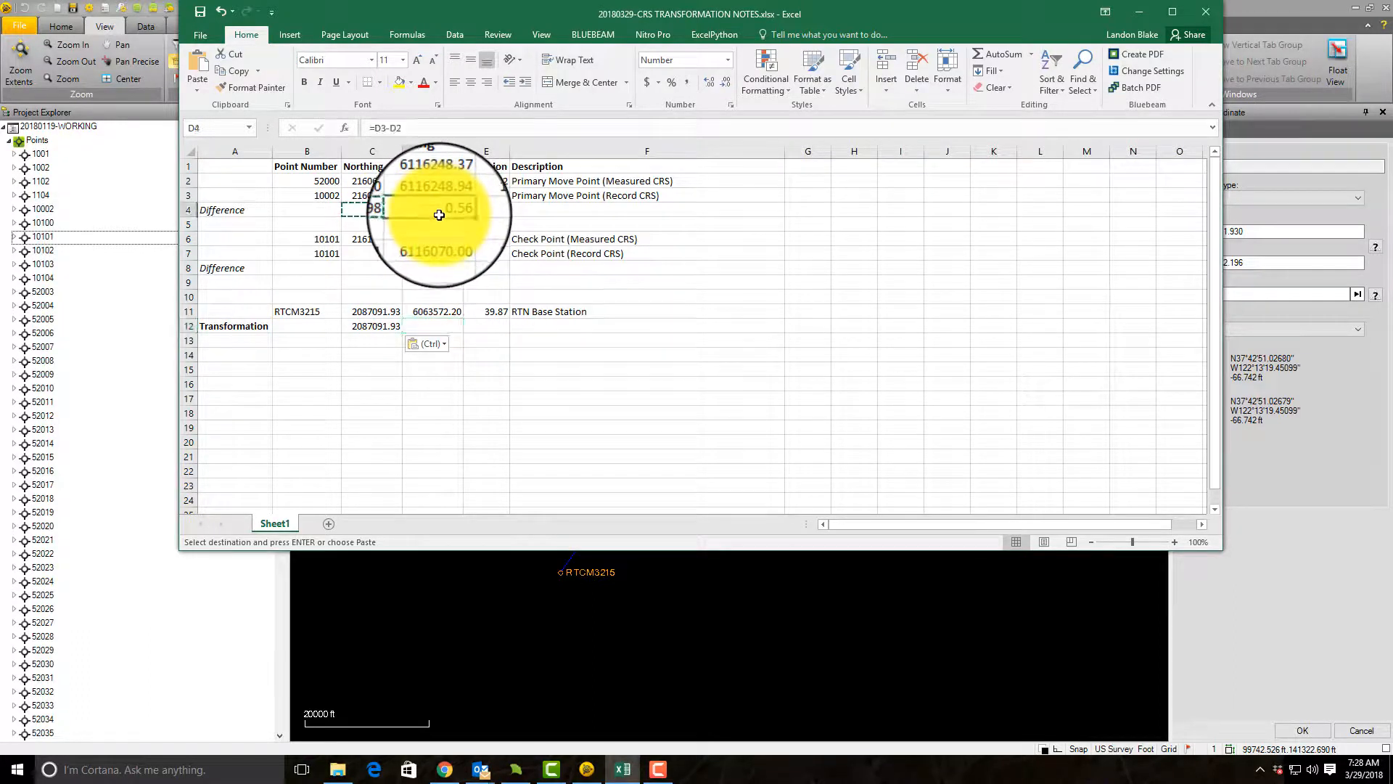
pyautogui.press('ctrl')
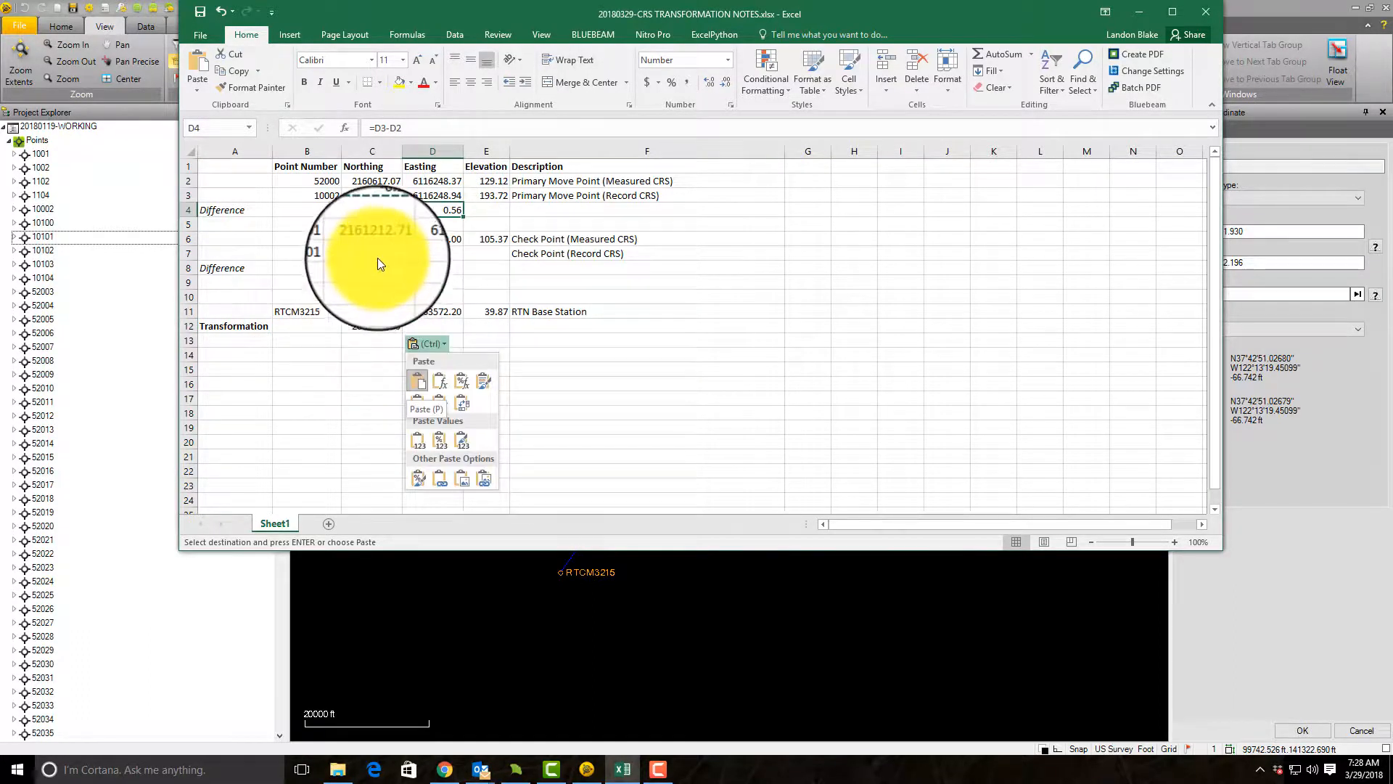
pyautogui.press('Escape')
pyautogui.click(386, 325)
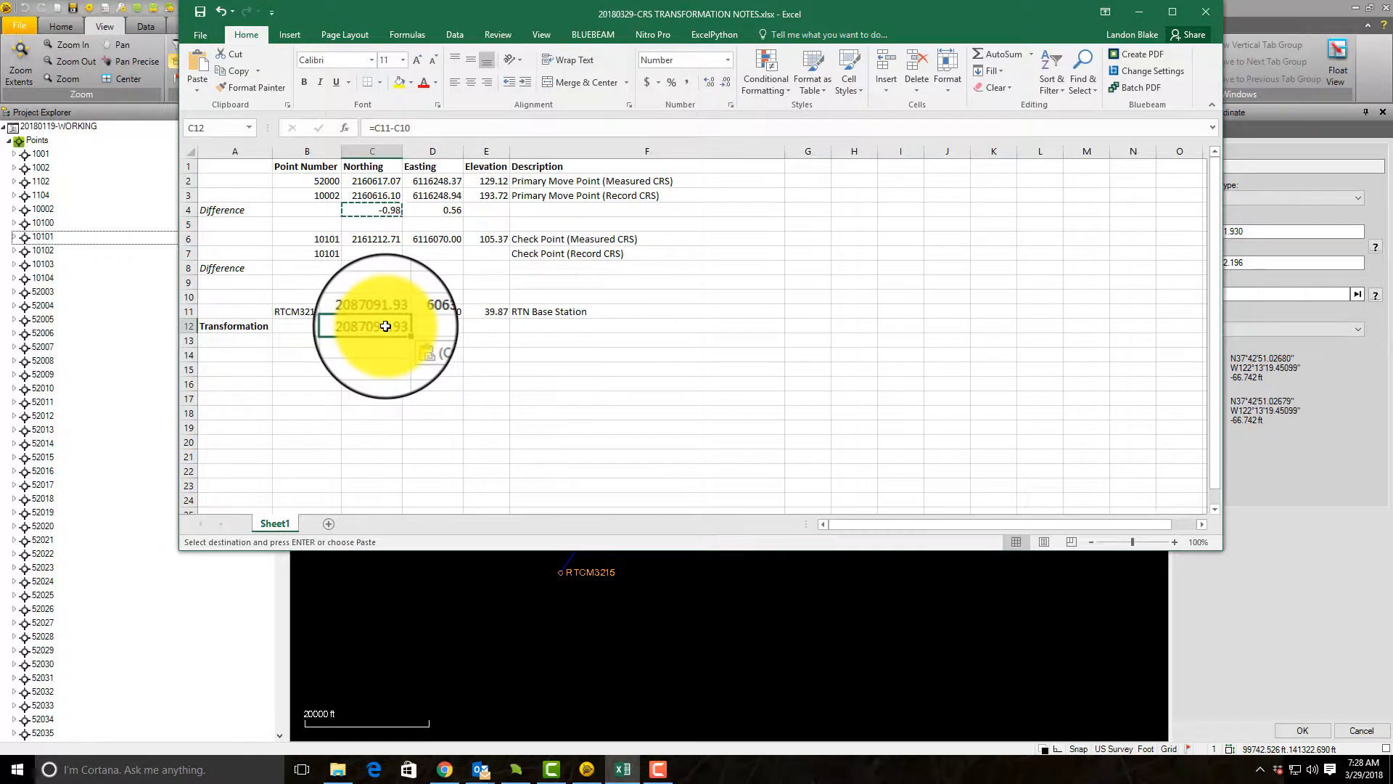
pyautogui.rightClick(385, 326)
pyautogui.click(420, 390)
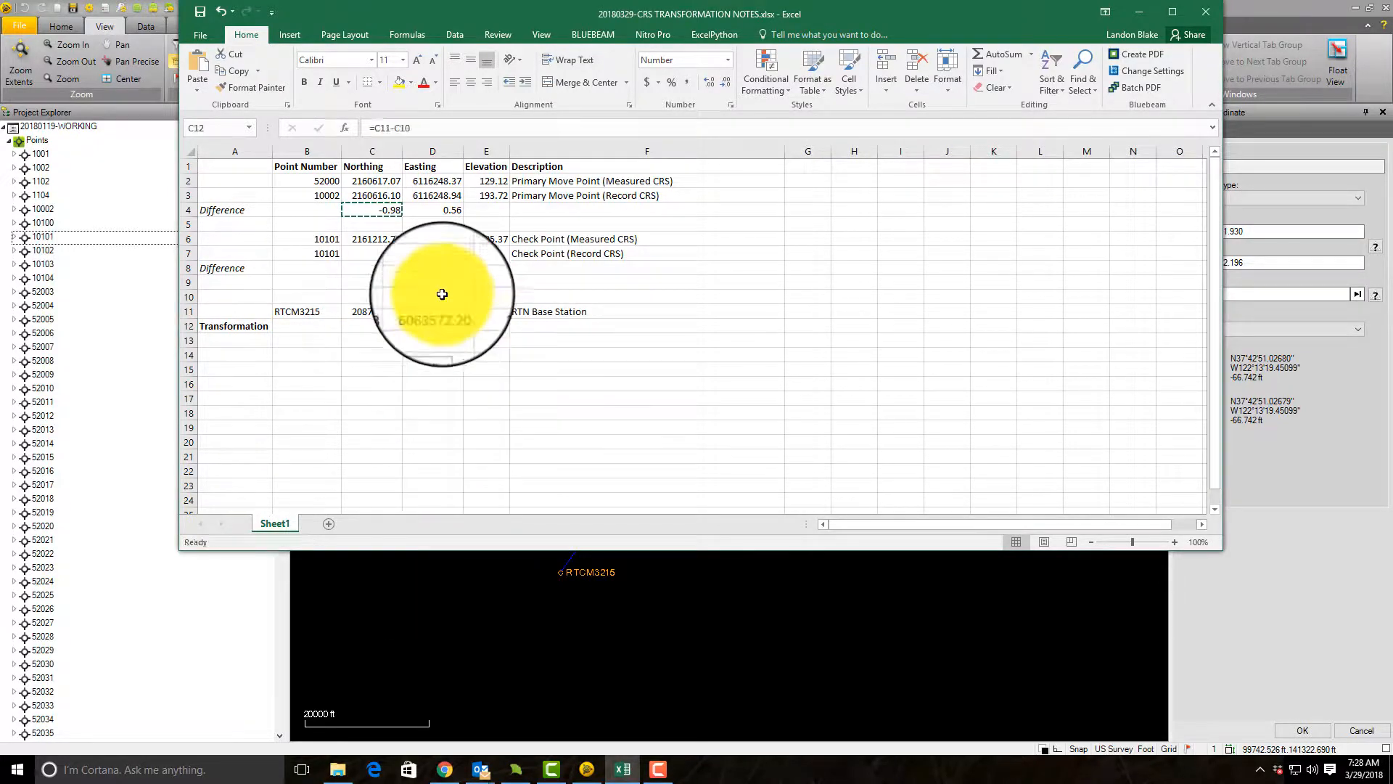
# Step: Copy the easting difference from D4 into the Transformation row at D12 as a value only
pyautogui.click(455, 210)
pyautogui.hotkey('ctrl', 'c')
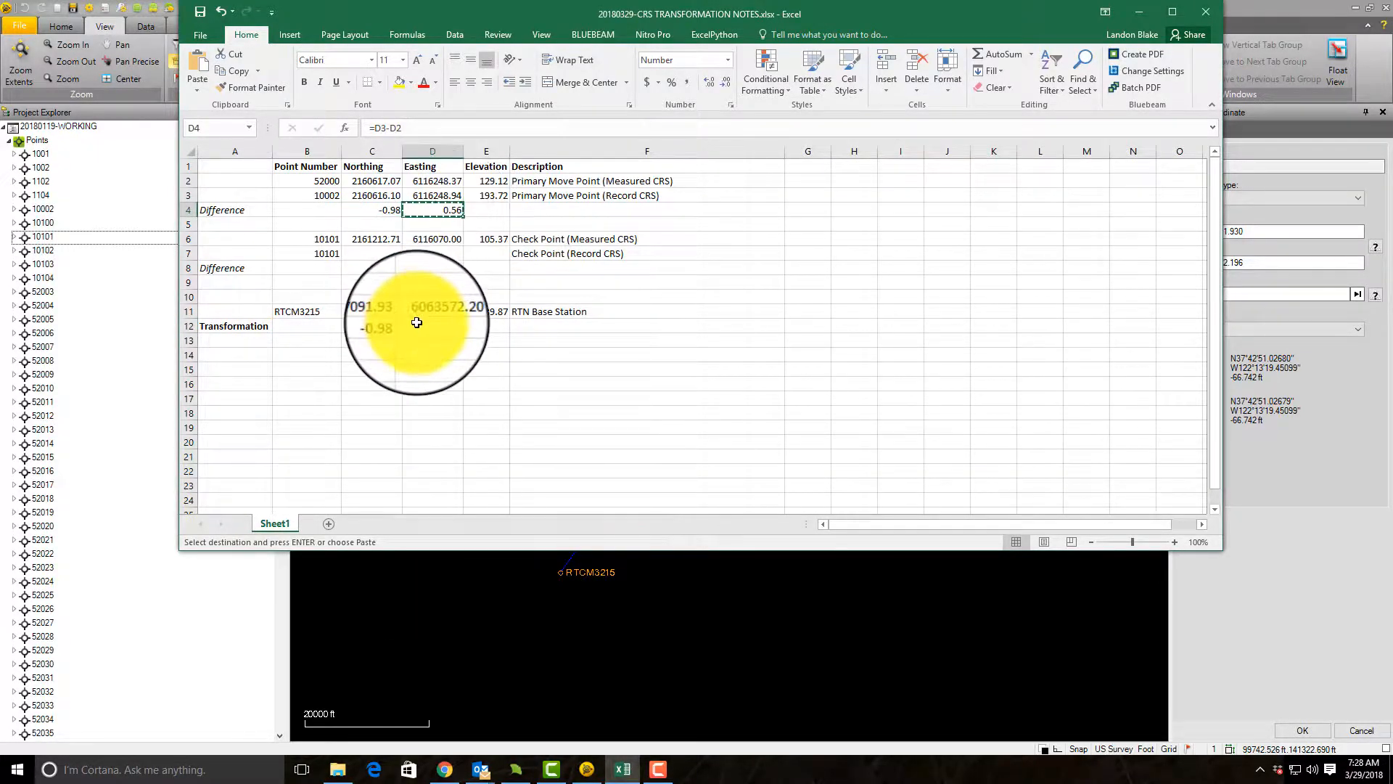
pyautogui.rightClick(423, 326)
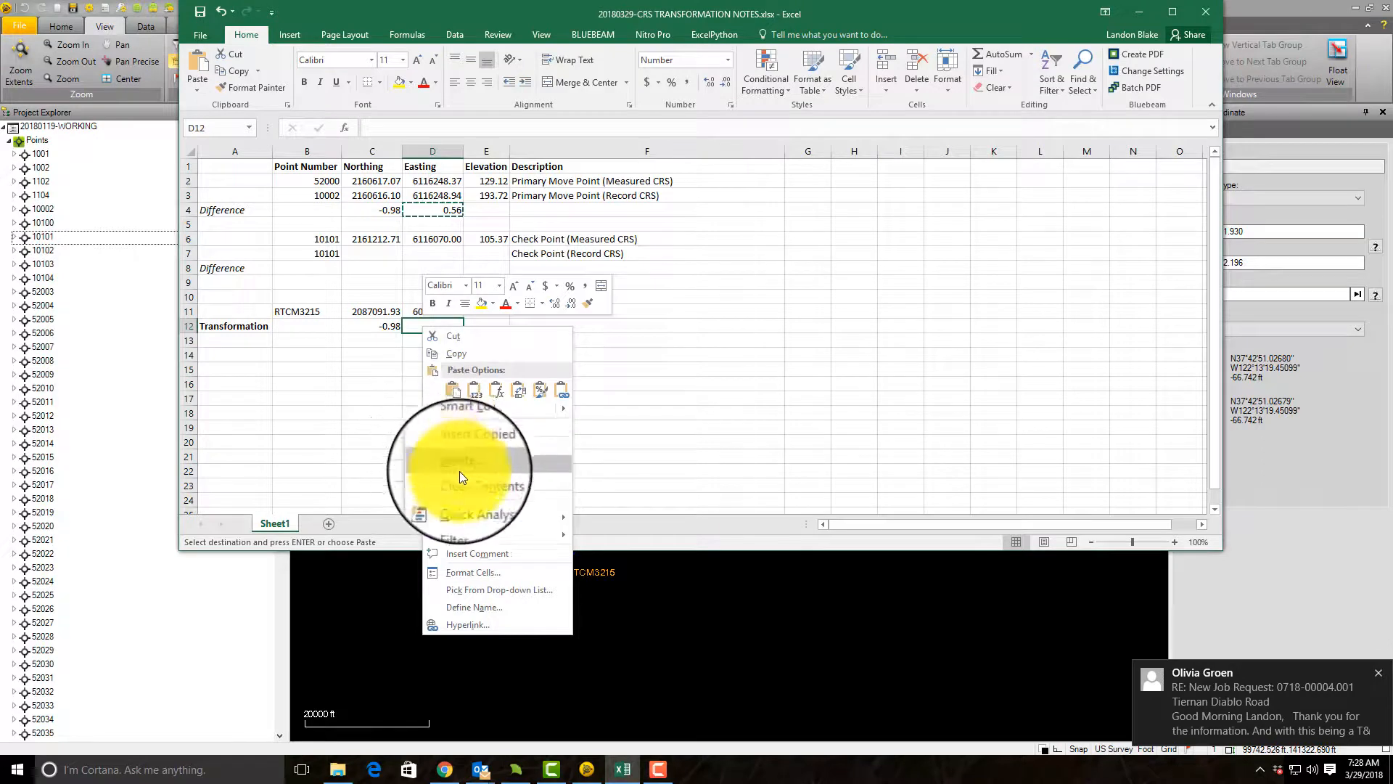
pyautogui.click(474, 390)
pyautogui.click(444, 431)
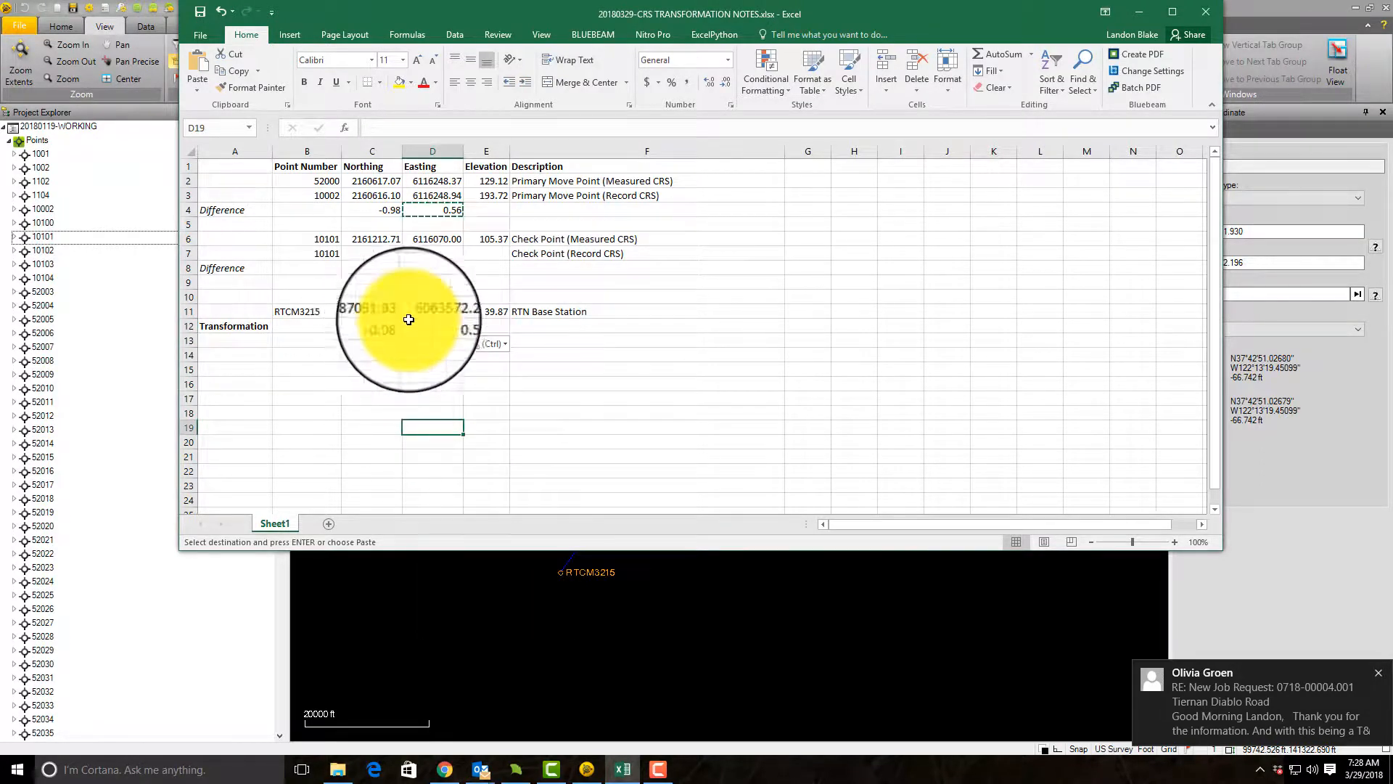
pyautogui.click(421, 340)
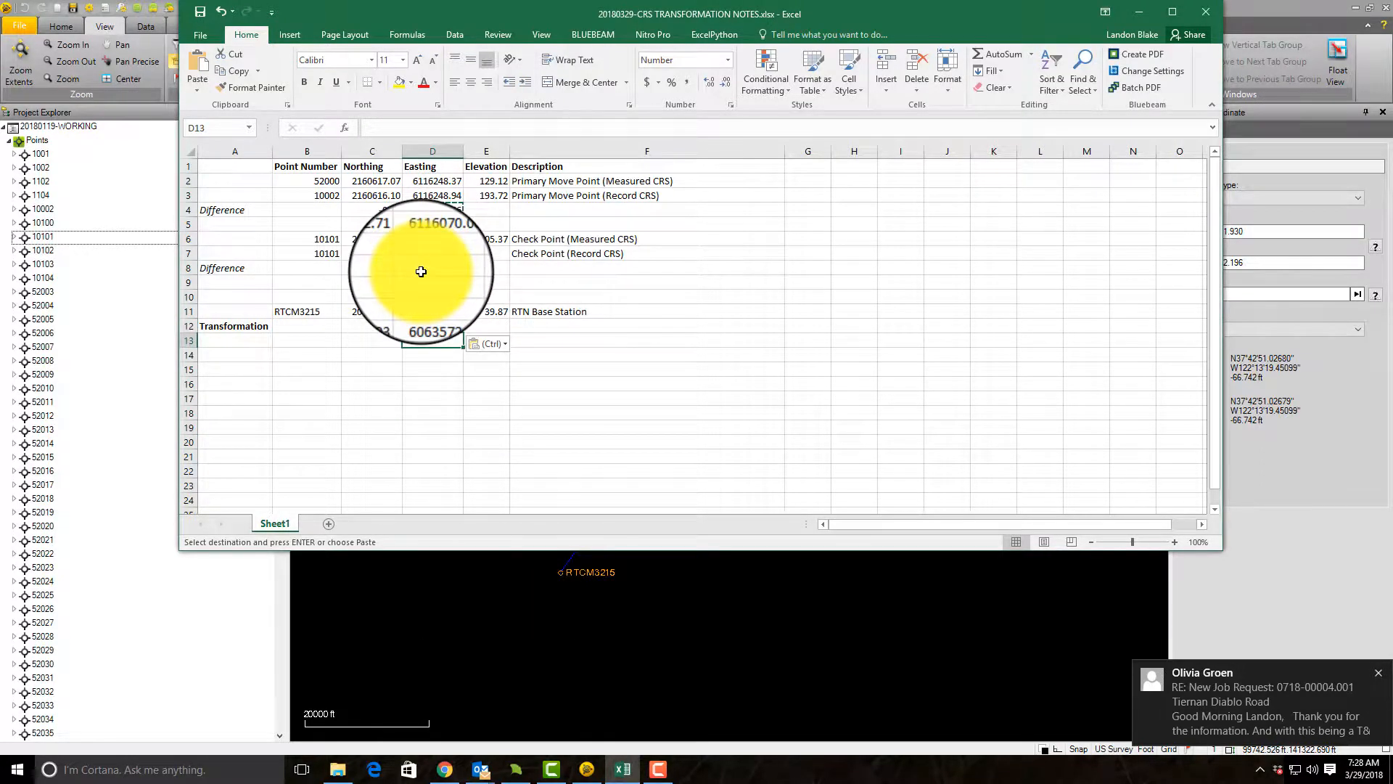
pyautogui.press('Escape')
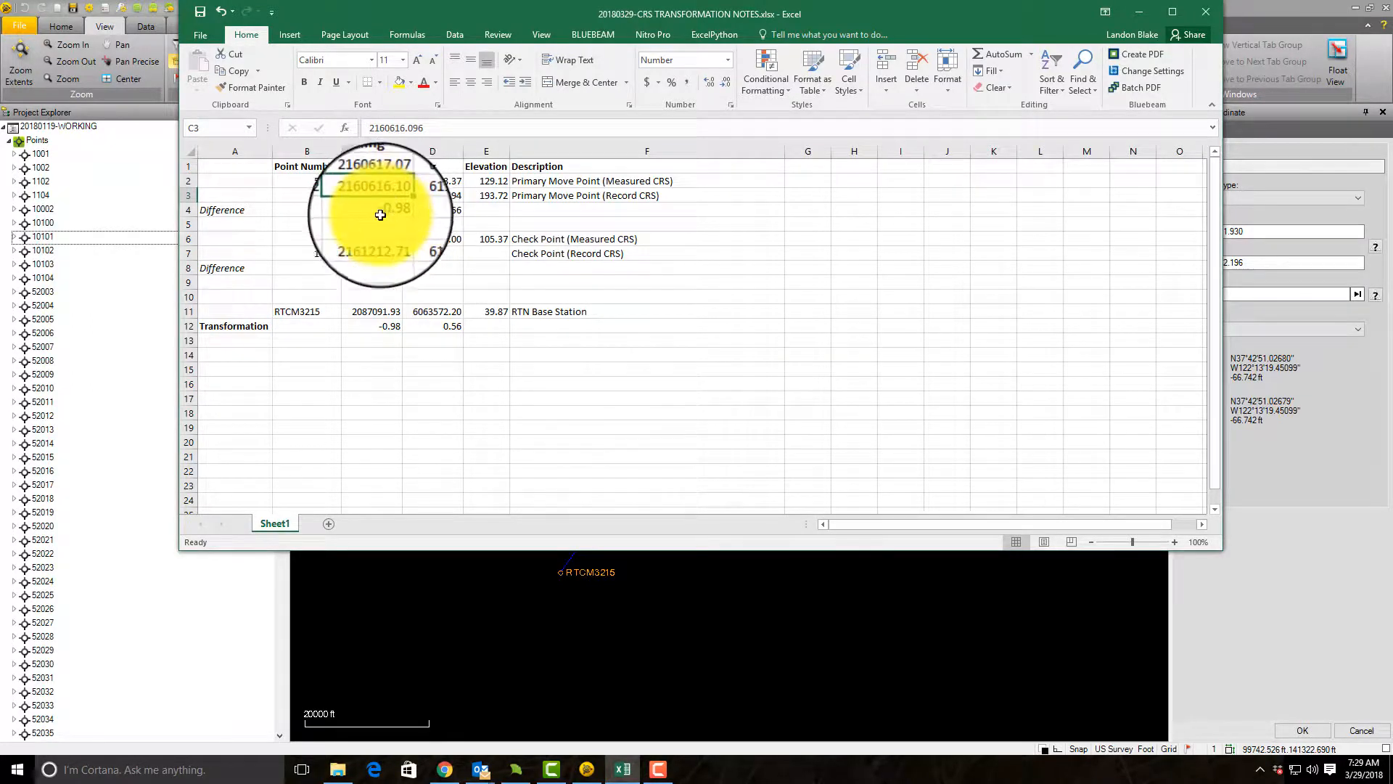
# Step: Calculate the base station's transformed northing in C13 with the formula =C11+C12
pyautogui.click(416, 197)
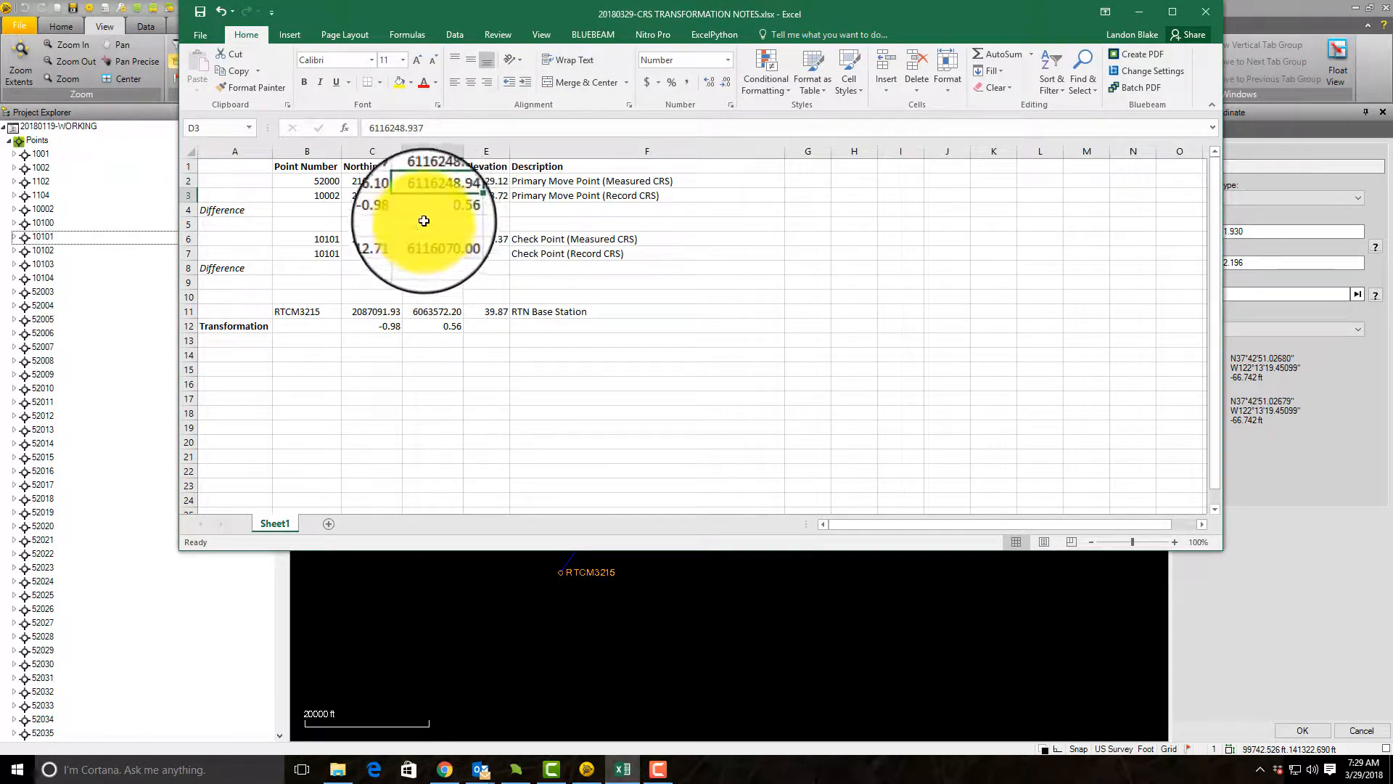
pyautogui.click(425, 372)
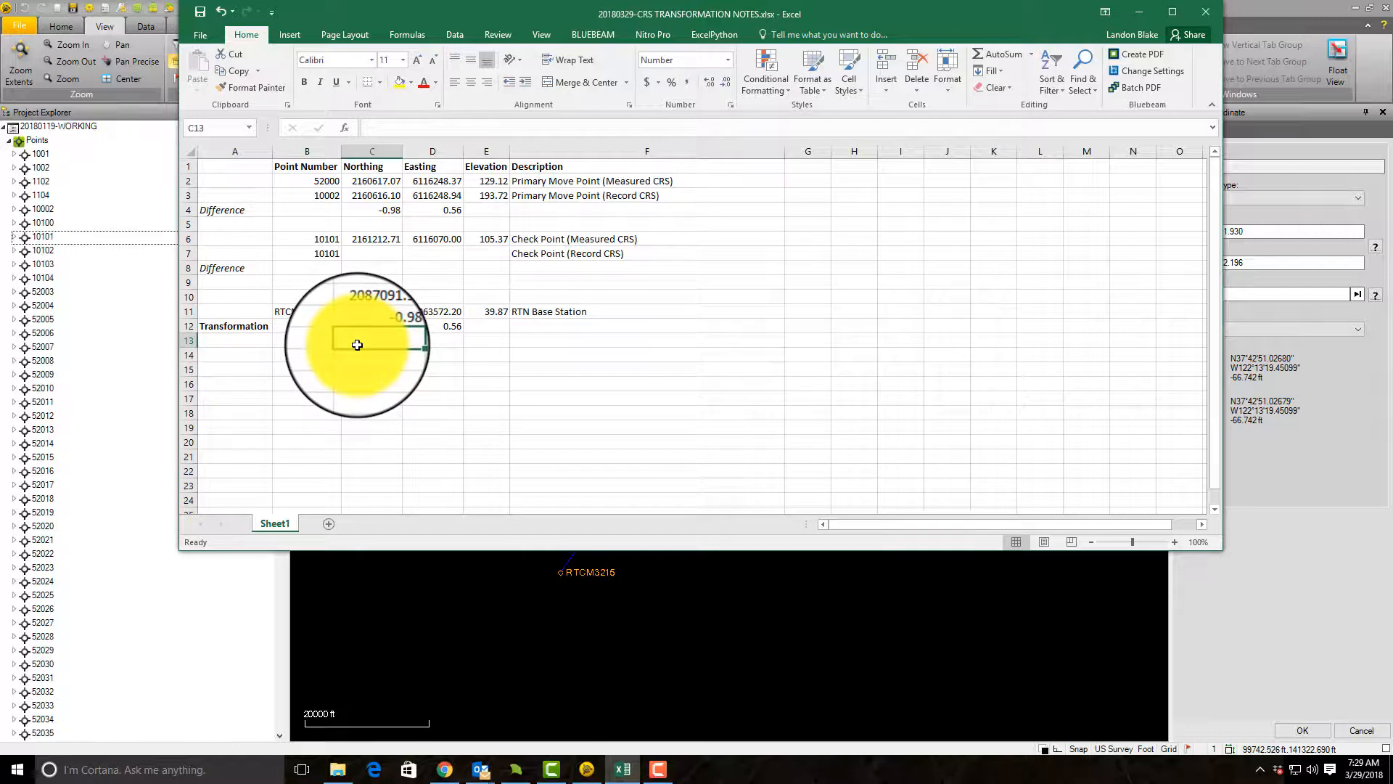
pyautogui.write('=C11')
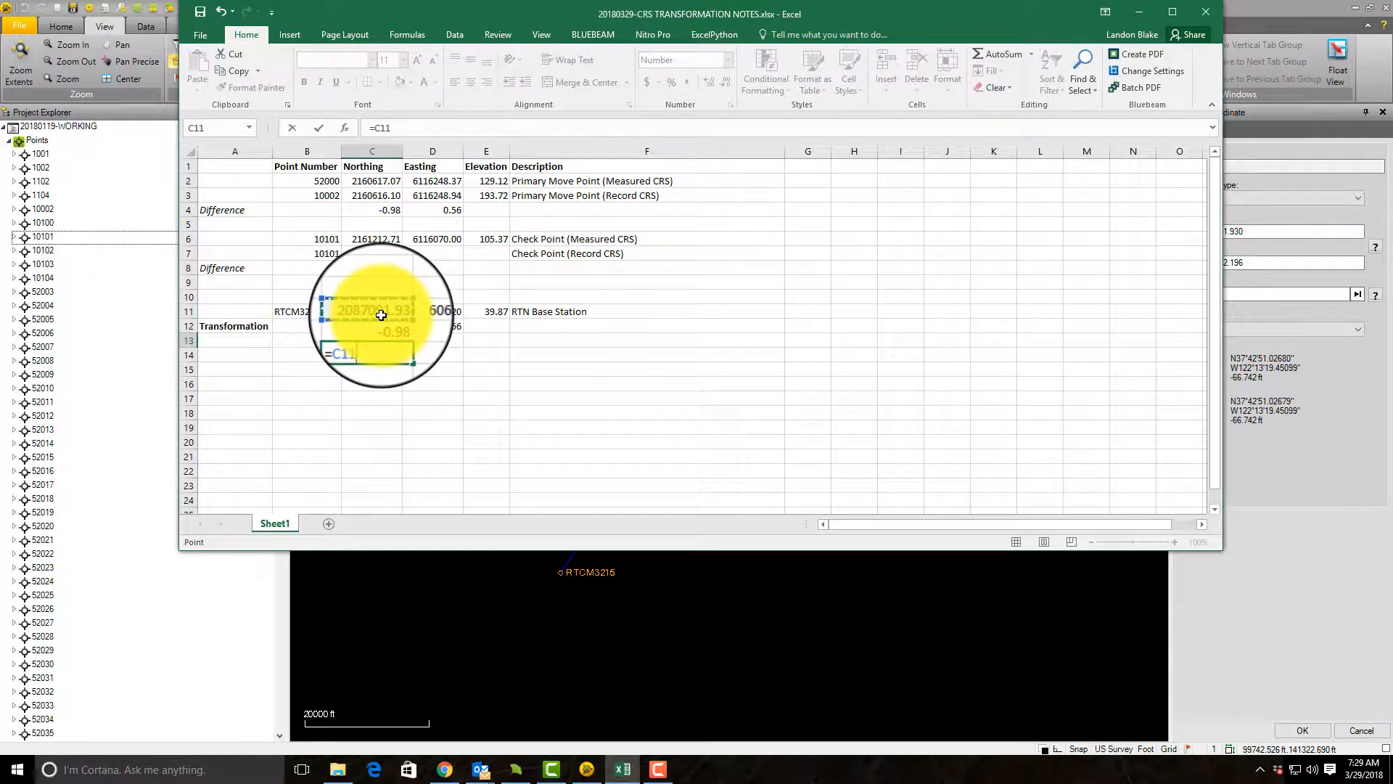
pyautogui.write('+')
pyautogui.click(383, 327)
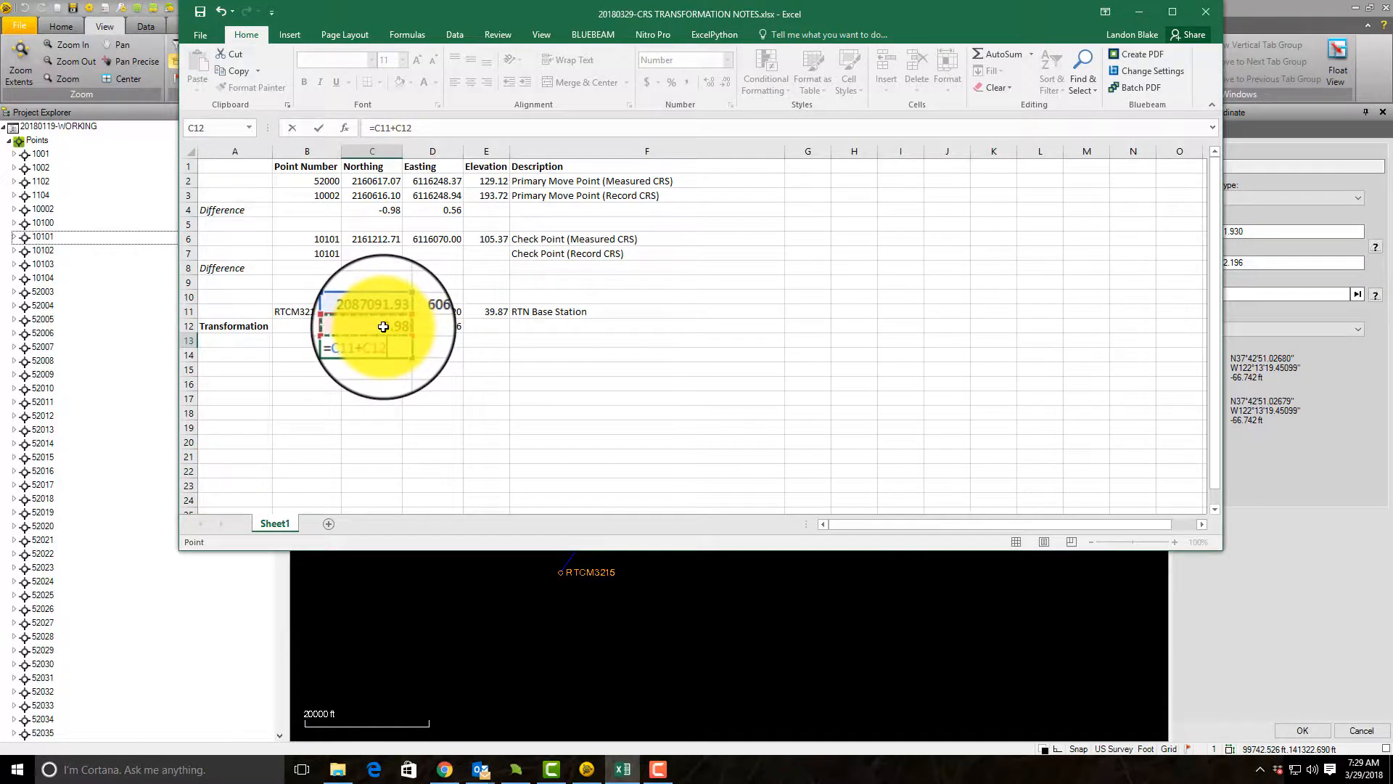
pyautogui.press('Return')
pyautogui.click(376, 339)
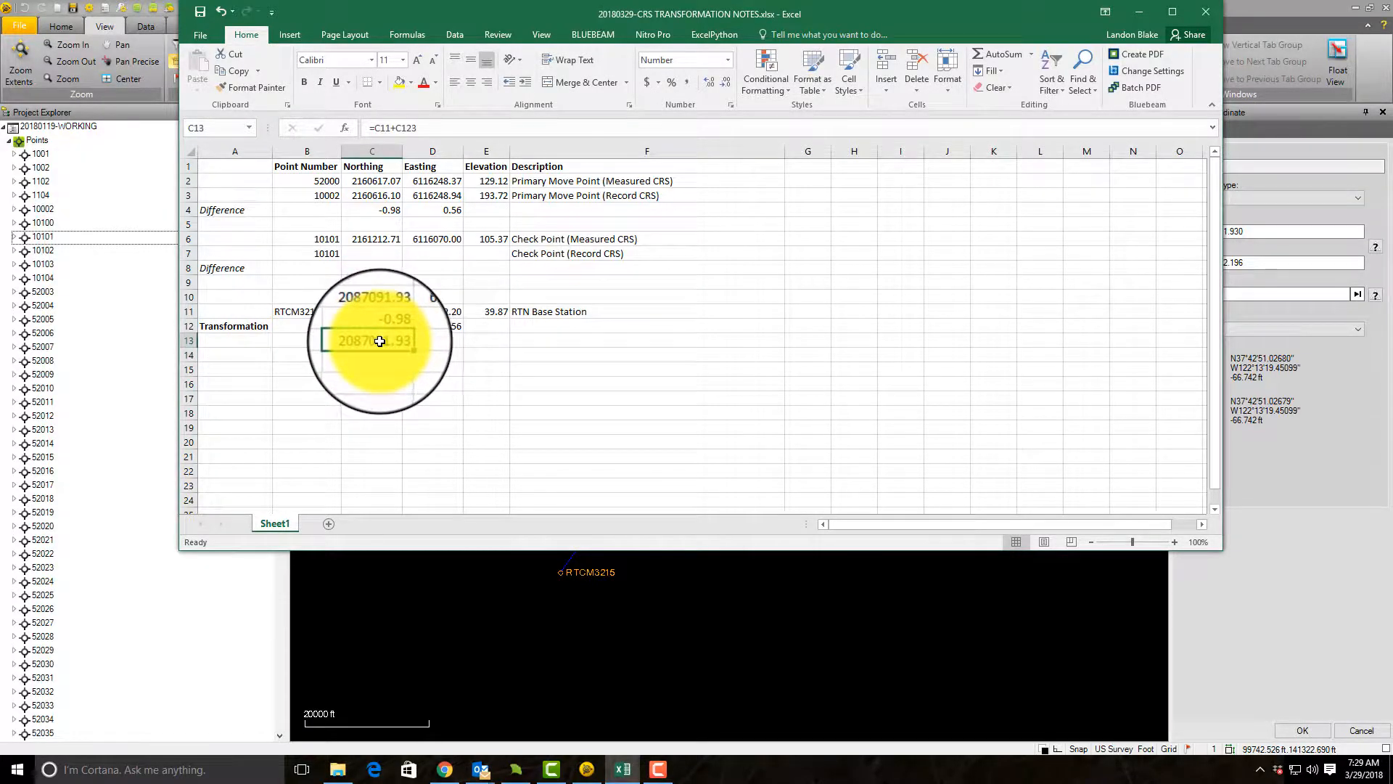
pyautogui.click(439, 129)
pyautogui.press('BackSpace')
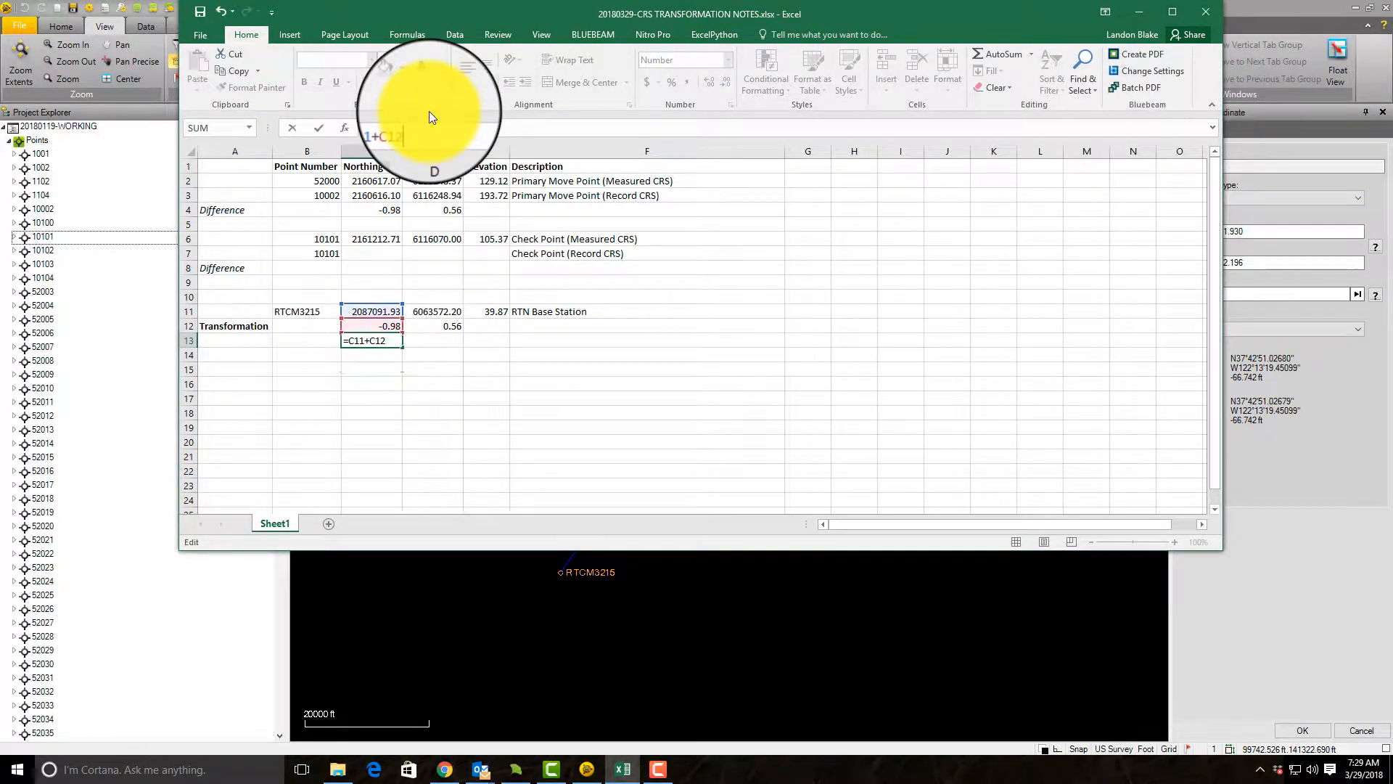
pyautogui.press('Return')
# Step: Copy the sum formula from C13 to D13 to calculate the base station's transformed easting
pyautogui.click(388, 340)
pyautogui.hotkey('ctrl', 'c')
pyautogui.click(446, 339)
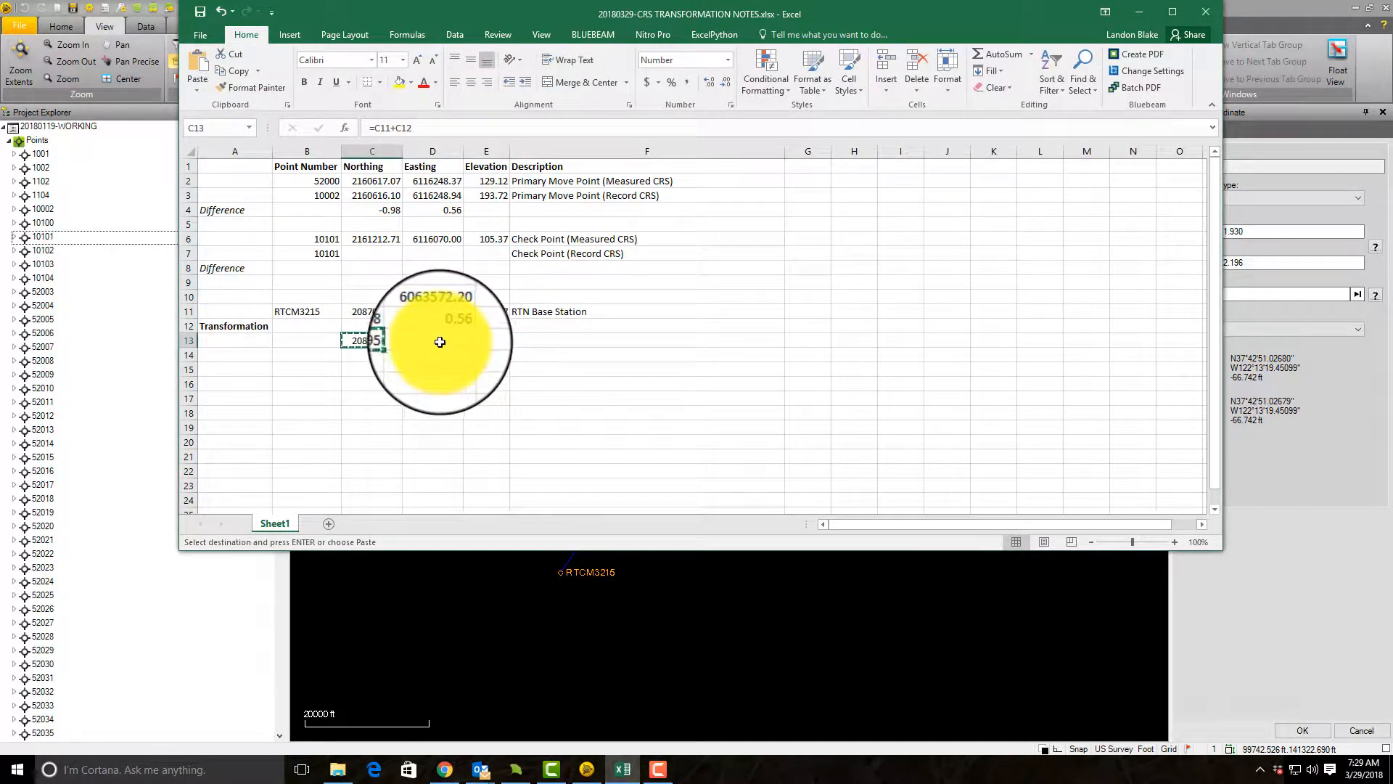
pyautogui.hotkey('ctrl', 'v')
pyautogui.click(475, 441)
pyautogui.press('Escape')
# Step: Calculate the primary move point's elevation difference in E4 with the formula =E3-E2
pyautogui.click(485, 210)
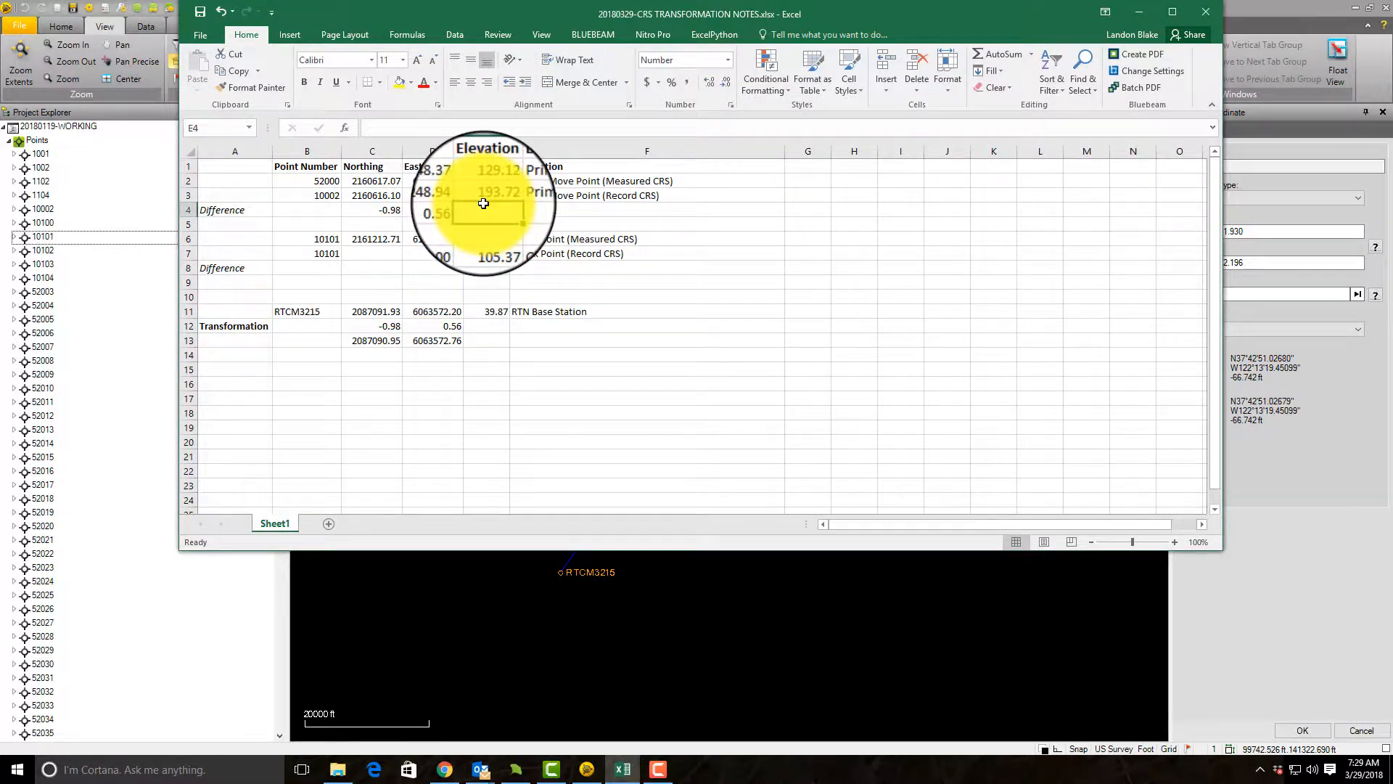
pyautogui.write('=')
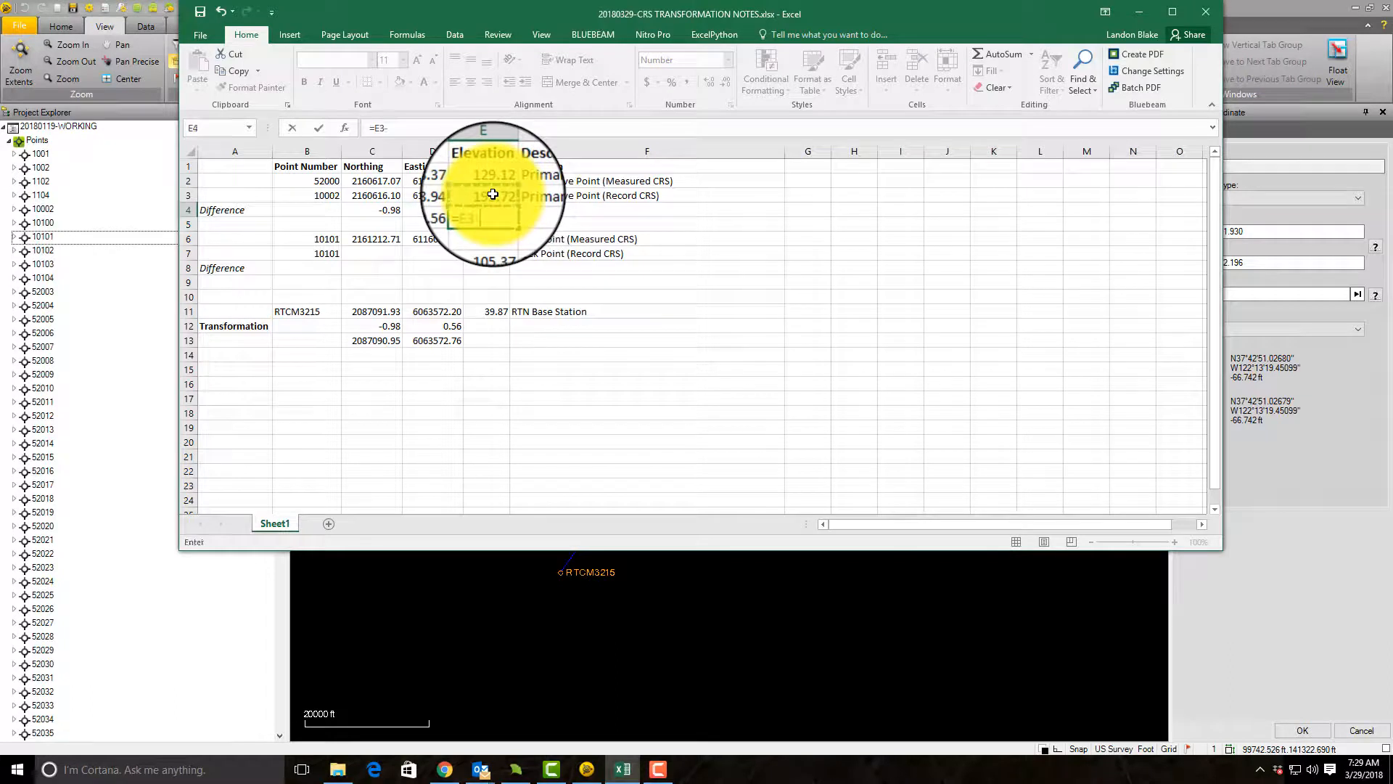
pyautogui.click(498, 181)
pyautogui.press('Return')
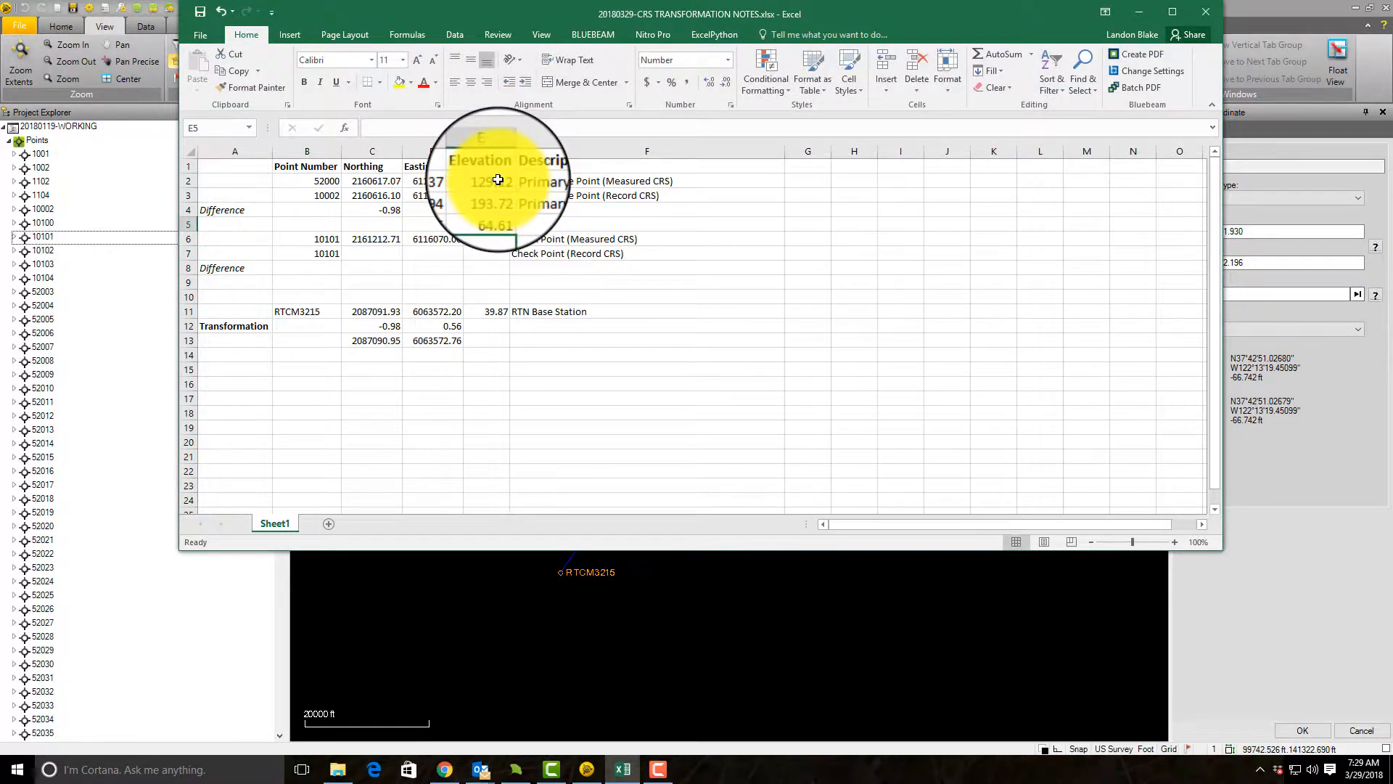
# Step: Copy the elevation difference from E4 into the Transformation row at E12 as a value only
pyautogui.click(499, 327)
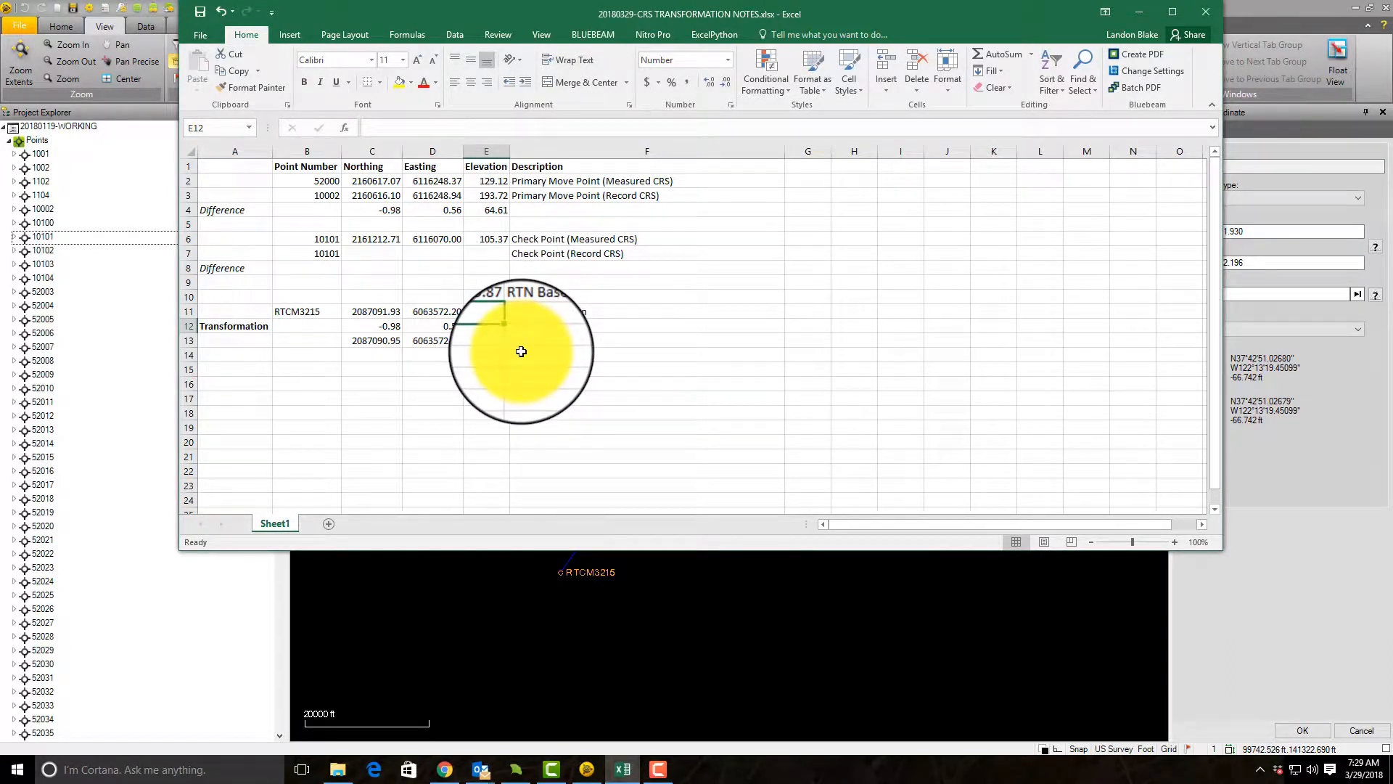
pyautogui.click(485, 206)
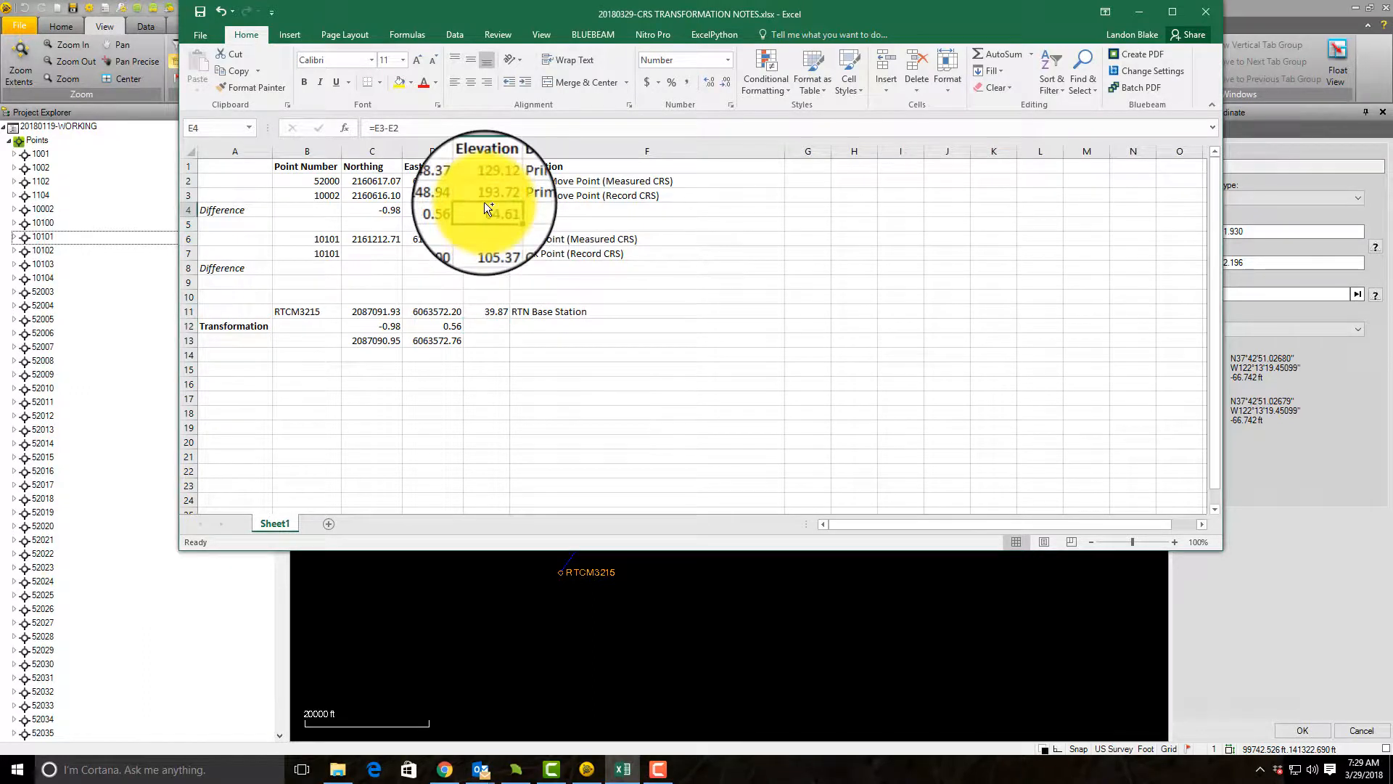
pyautogui.hotkey('ctrl', 'c')
pyautogui.rightClick(499, 326)
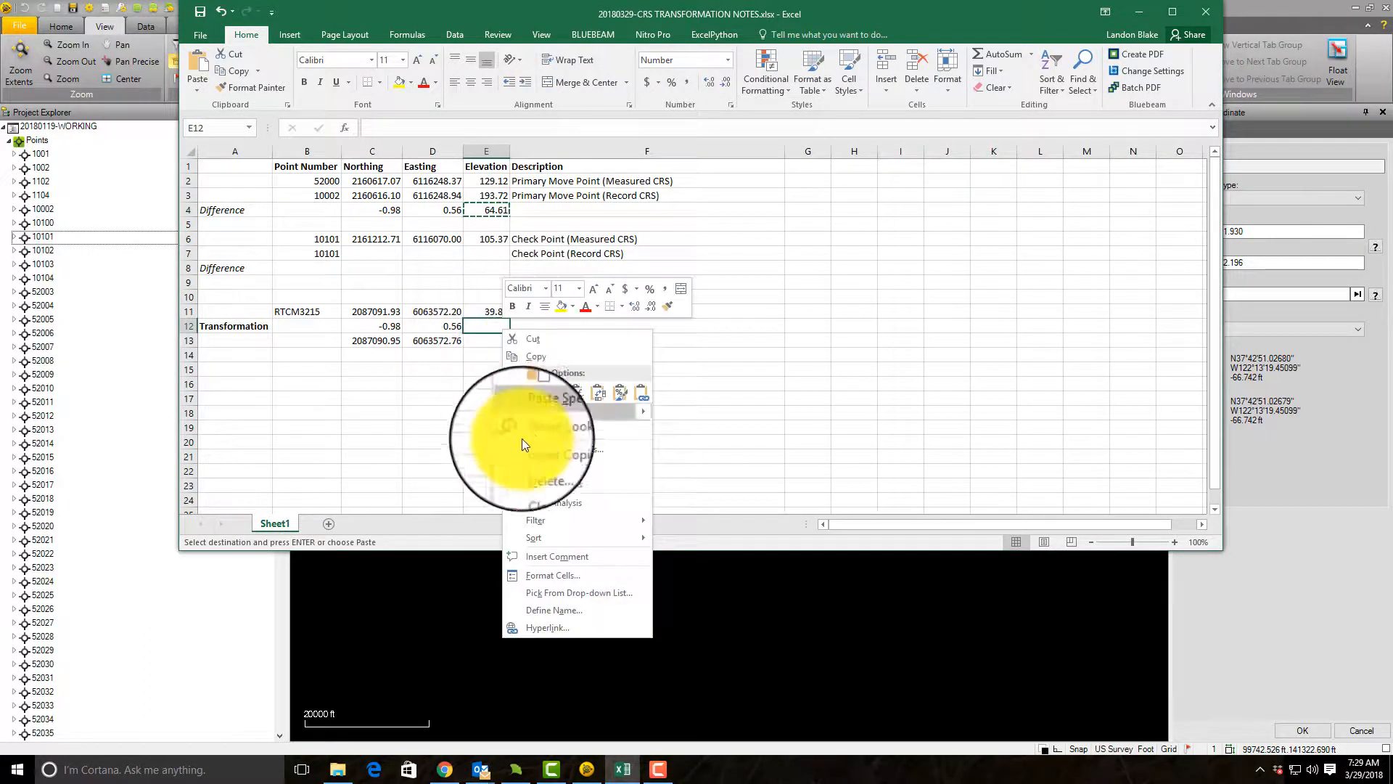
pyautogui.click(556, 394)
# Step: Calculate the base station's transformed elevation in E13 by adding E12 to E11
pyautogui.click(484, 341)
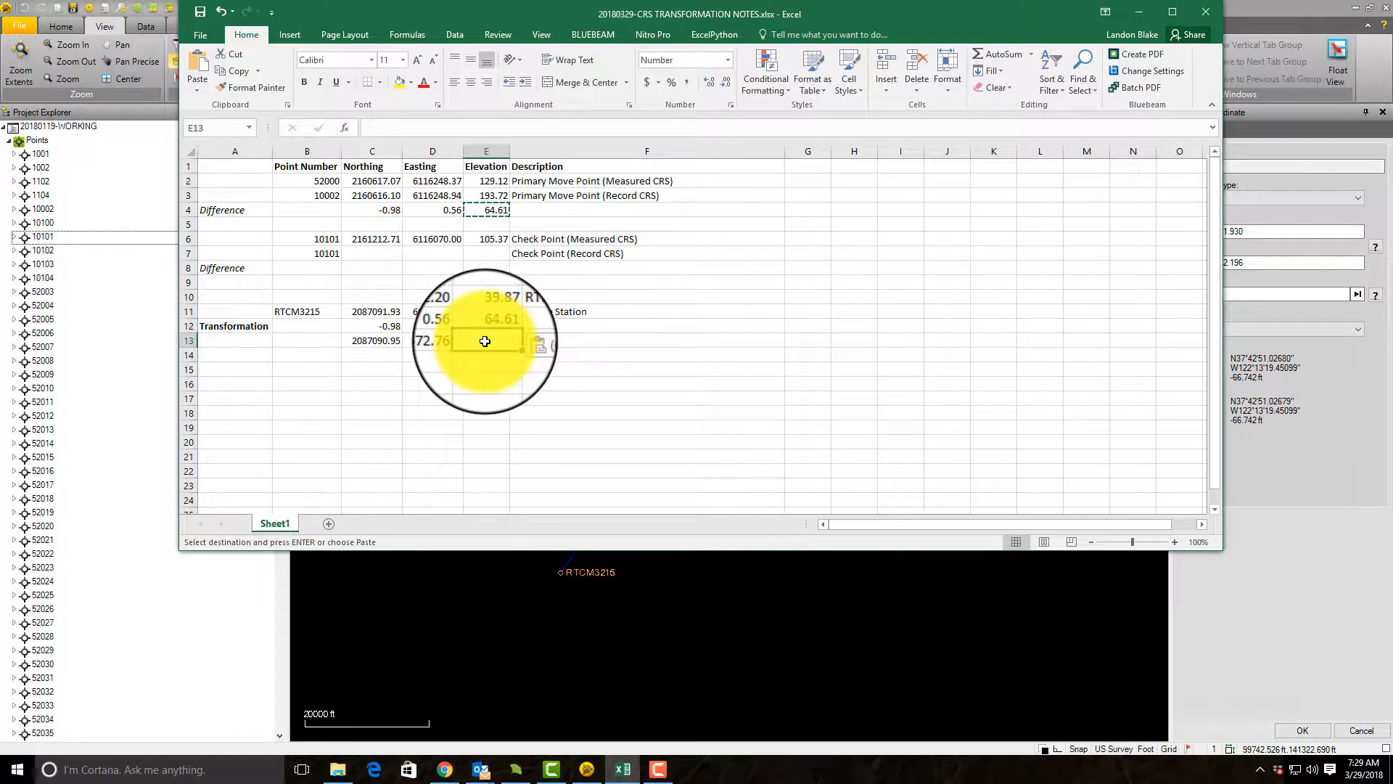
pyautogui.write('=')
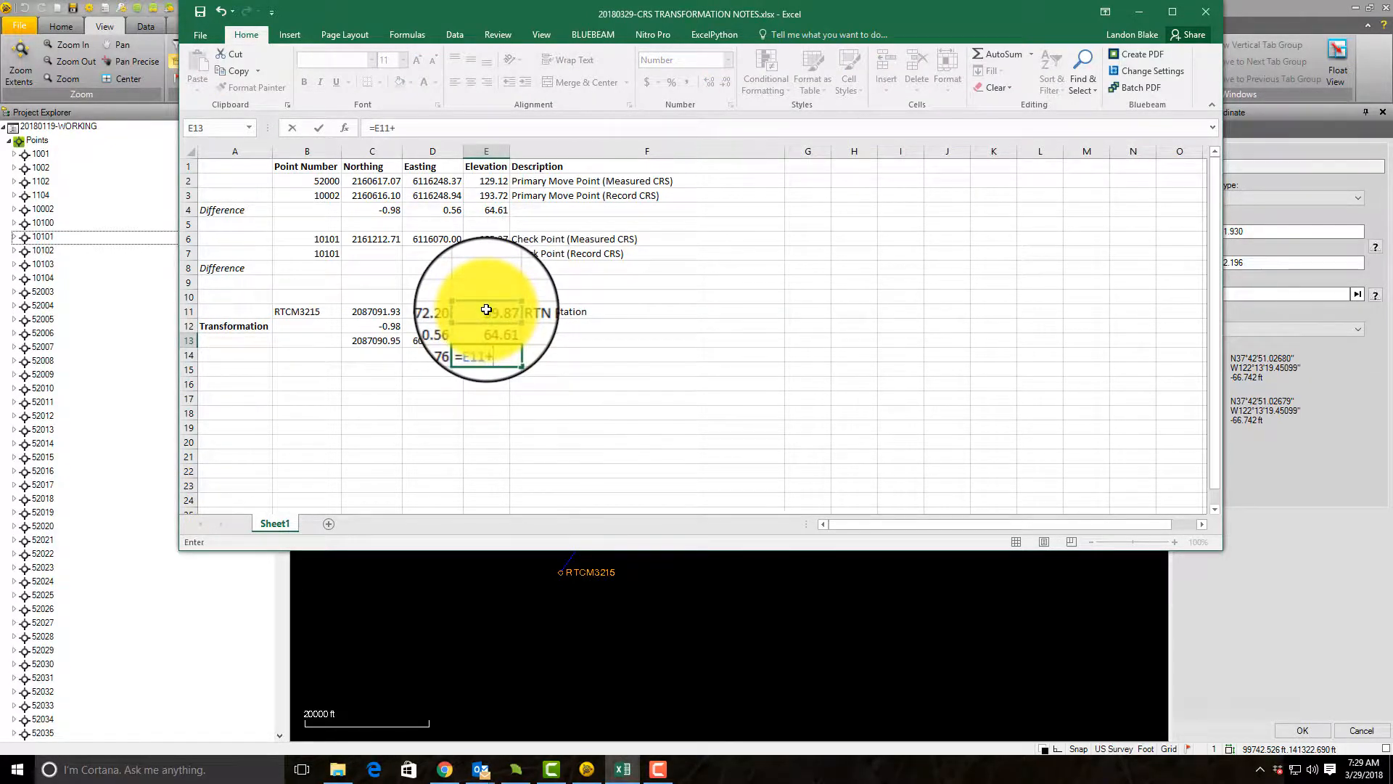
pyautogui.press('Return')
pyautogui.click(475, 398)
# Step: Move the Excel notes window off Trimble Business Center and set RTCM3215's northing to 2087090.95 in the added coordinate
pyautogui.moveTo(366, 341); pyautogui.dragTo(468, 341)
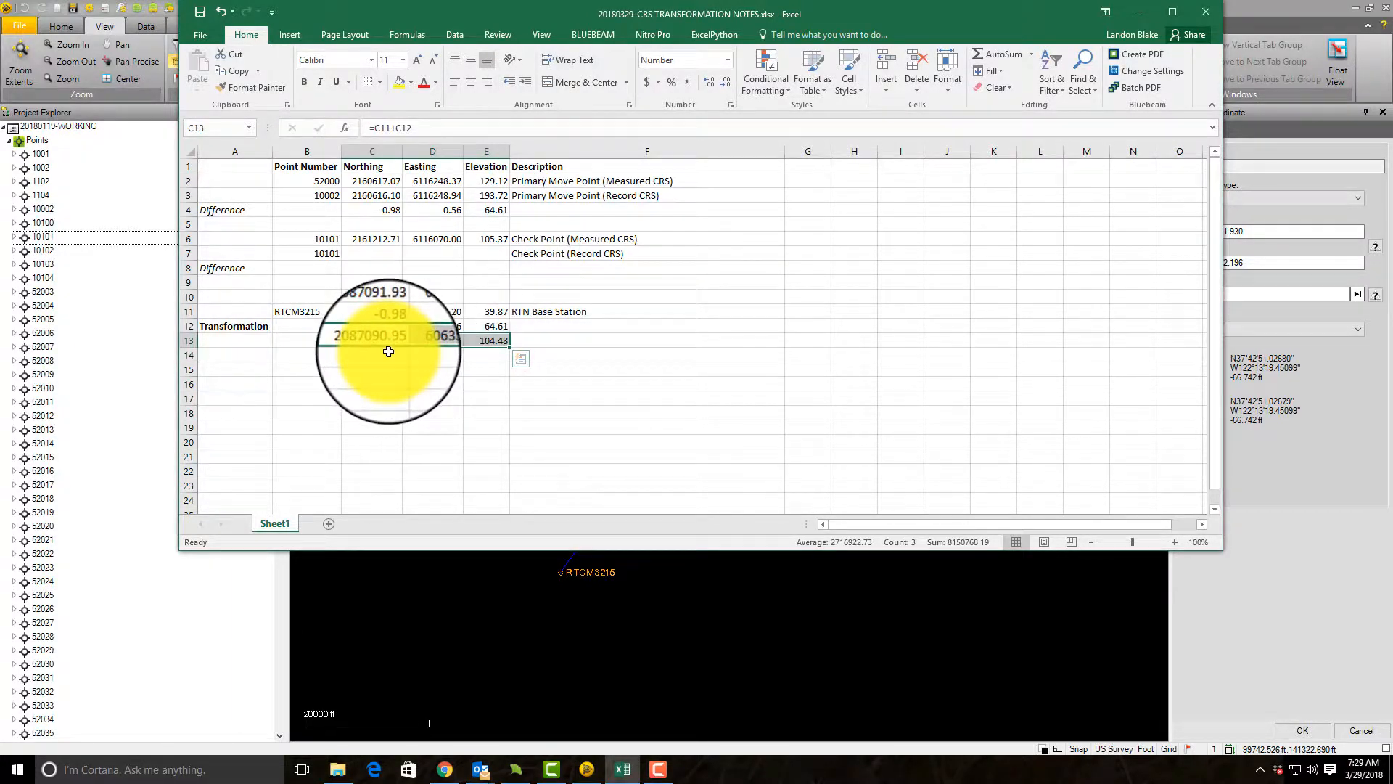
pyautogui.moveTo(581, 16); pyautogui.dragTo(1392, 290)
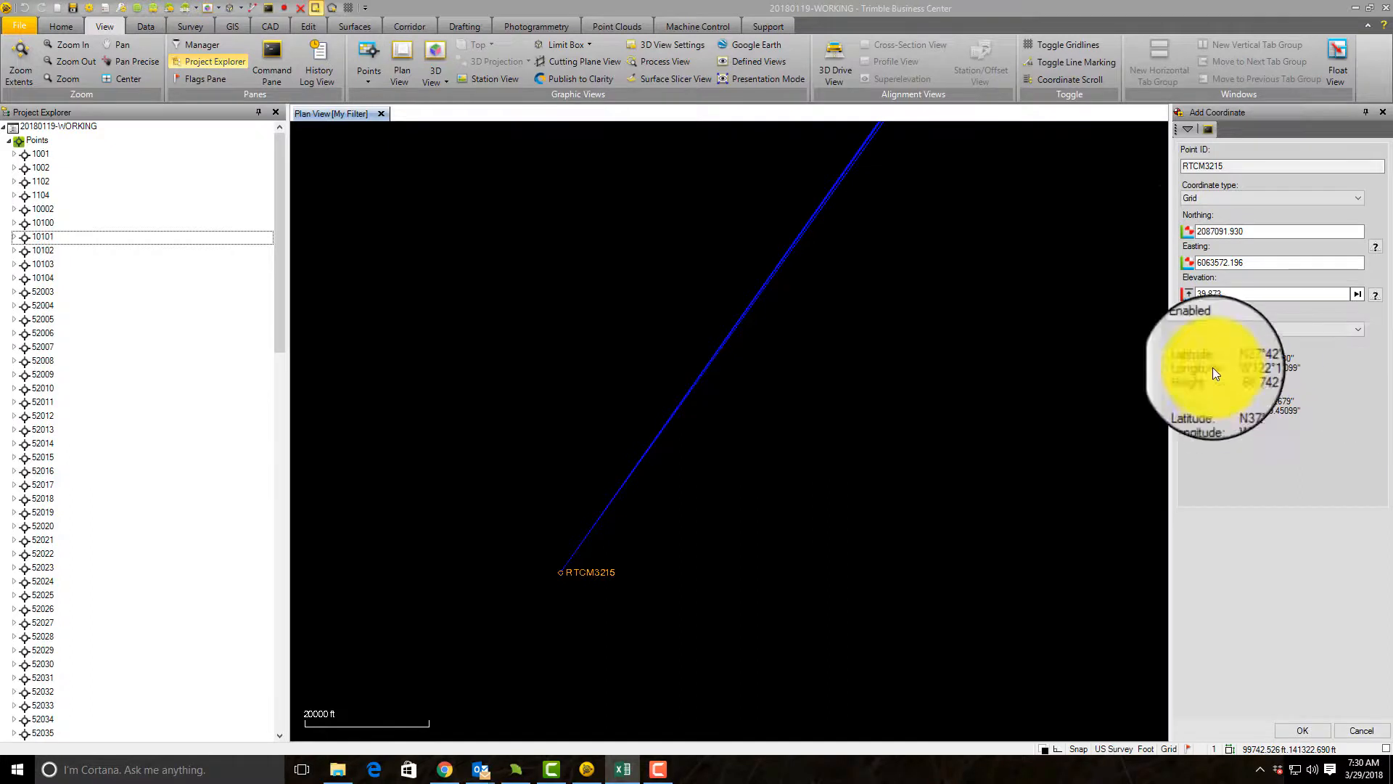
pyautogui.click(1242, 233)
pyautogui.moveTo(1253, 234); pyautogui.dragTo(1163, 222)
pyautogui.write('2087090.95')
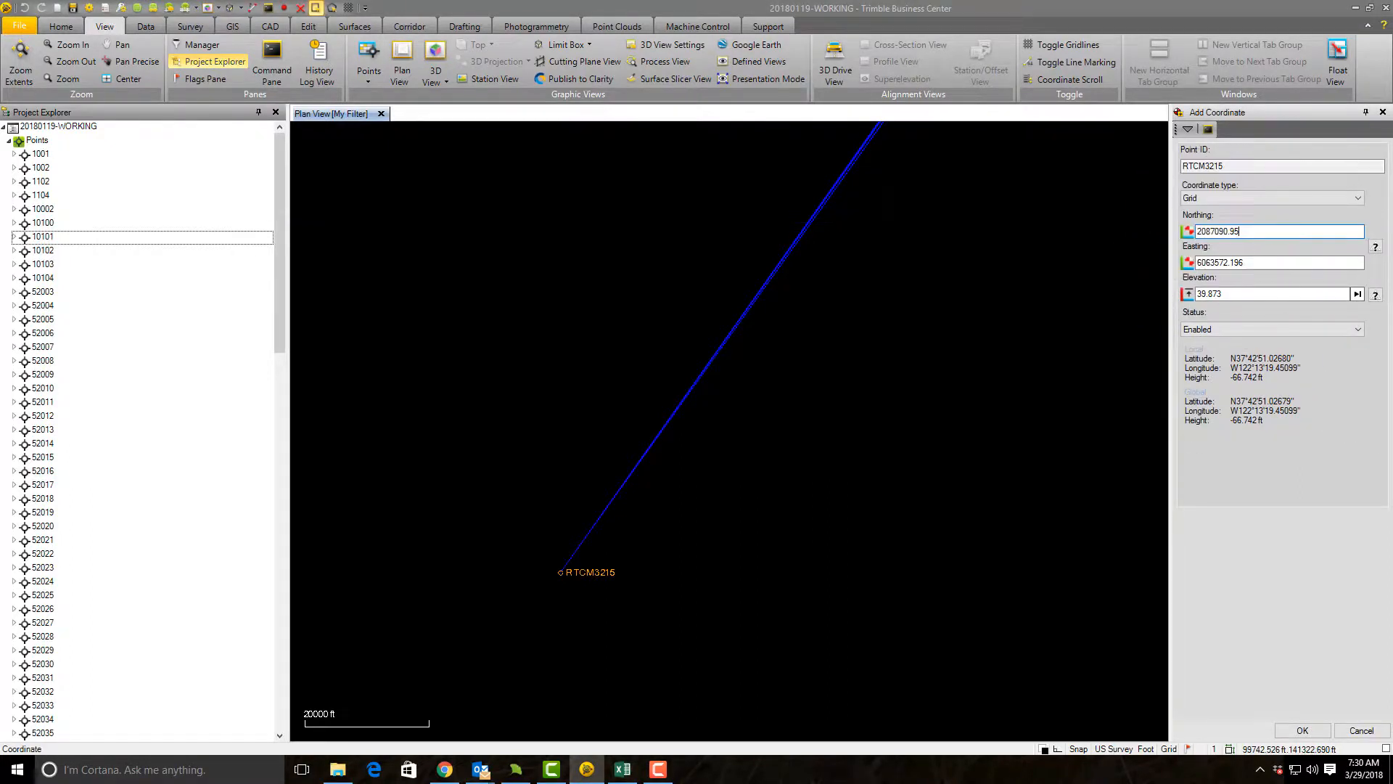
# Step: Set RTCM3215's easting to 6063572.76 and elevation to 104.48, using the transformed values from the Excel notes
pyautogui.hotkey('alt', 'Tab')
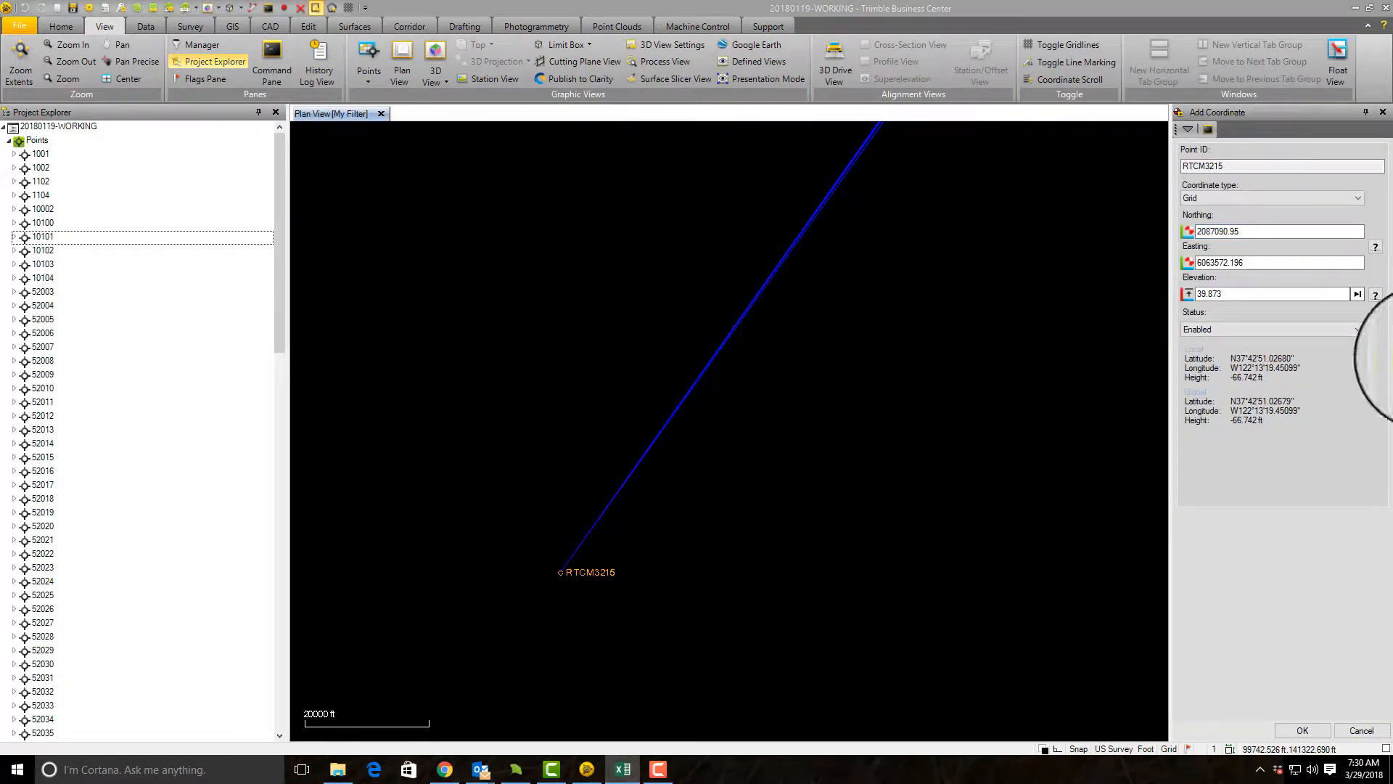
pyautogui.moveTo(1284, 264); pyautogui.dragTo(1096, 250)
pyautogui.hotkey('ctrl', 'v')
pyautogui.hotkey('alt', 'Tab')
pyautogui.click(1275, 294)
pyautogui.hotkey('alt', 'Tab')
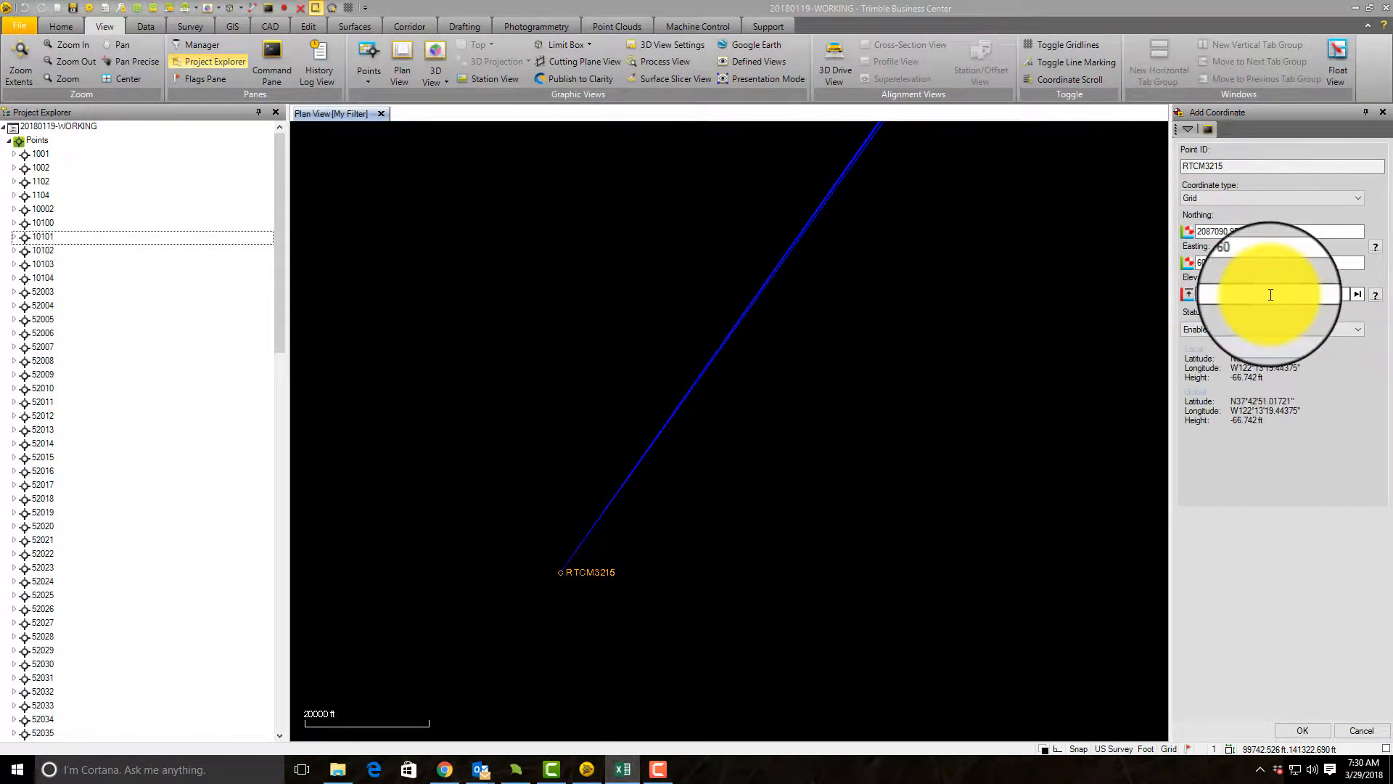
pyautogui.moveTo(1274, 293); pyautogui.dragTo(1091, 287)
pyautogui.hotkey('ctrl', 'v')
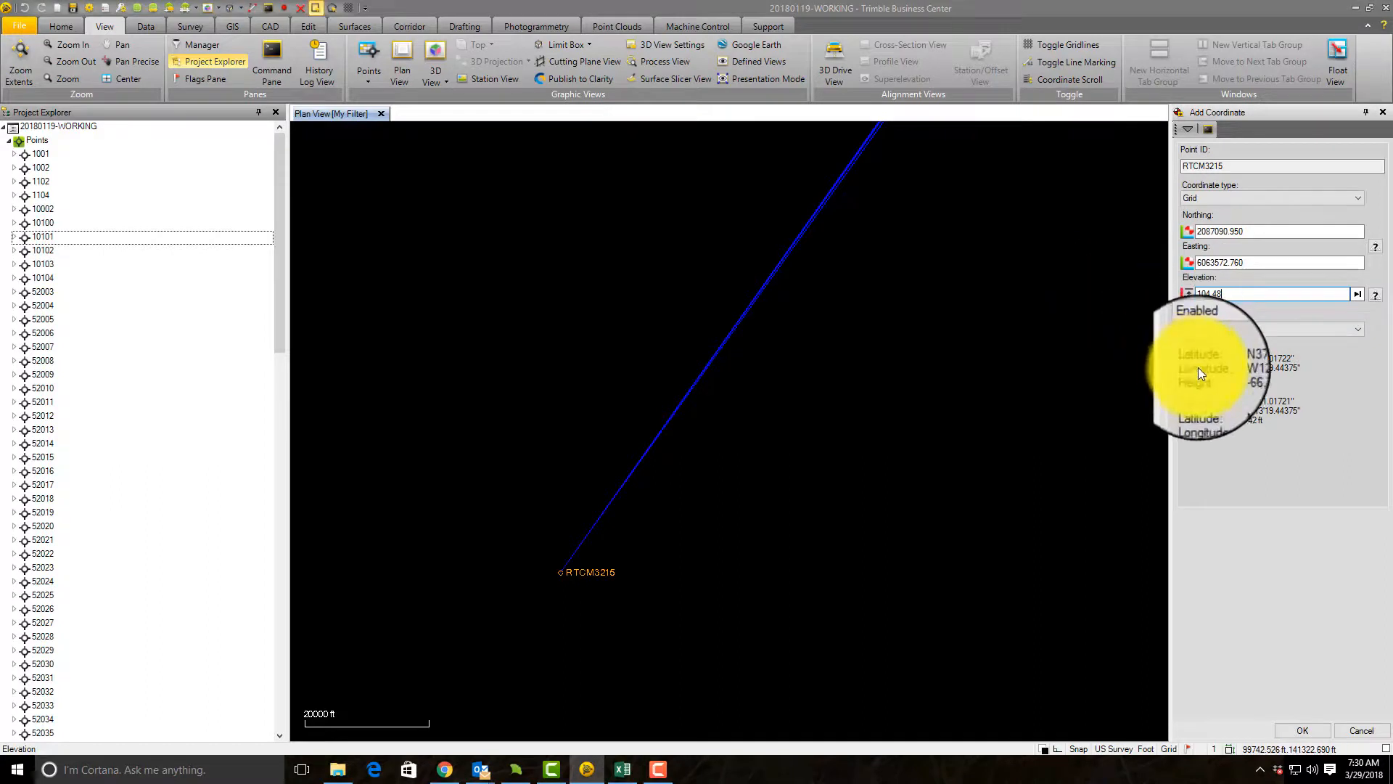
# Step: Set both the horizontal position and the elevation of RTCM3215 to control quality and add the coordinate
pyautogui.click(1375, 248)
pyautogui.click(1355, 264)
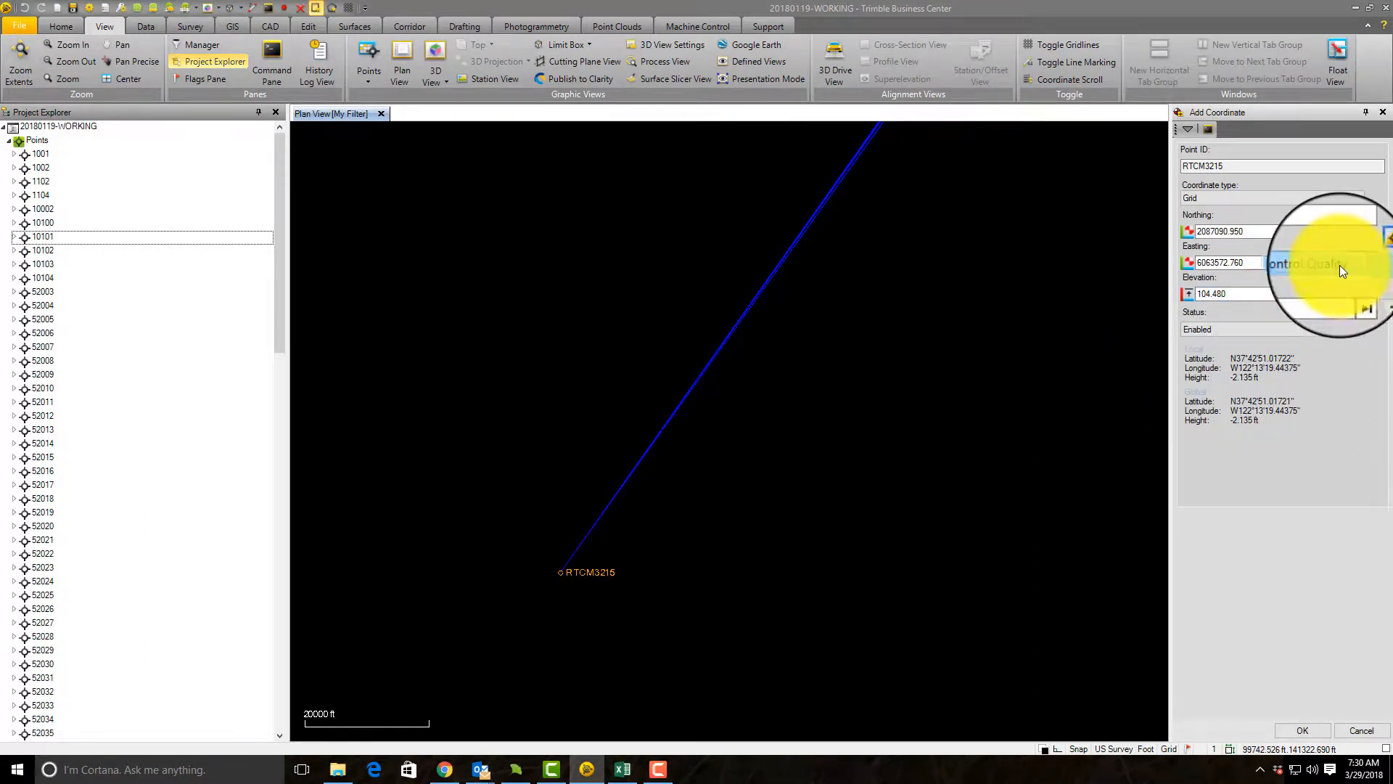
pyautogui.click(1374, 286)
pyautogui.click(1339, 313)
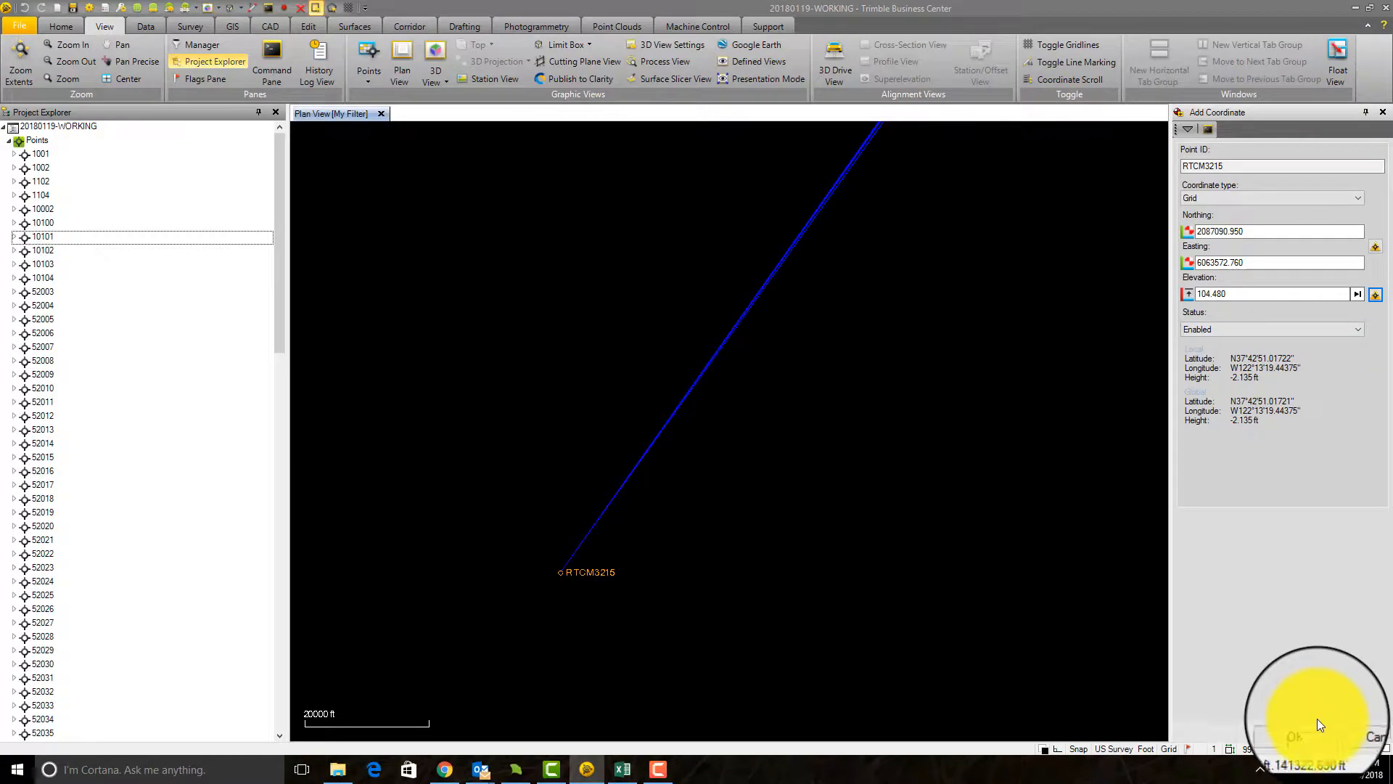
pyautogui.click(1298, 731)
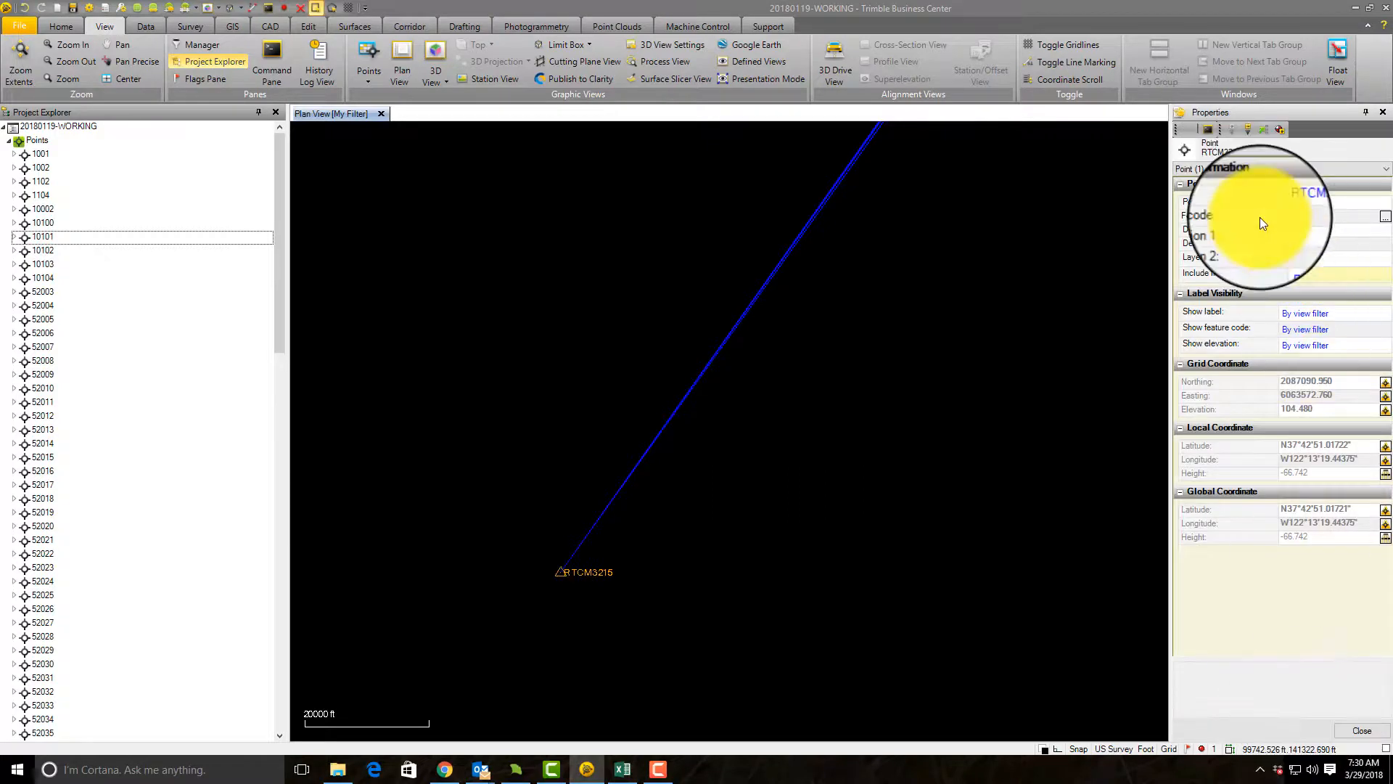
# Step: Delete the global coordinate imported from 02PRO17-008.job from RTCM3215 and clear the selection
pyautogui.click(1265, 129)
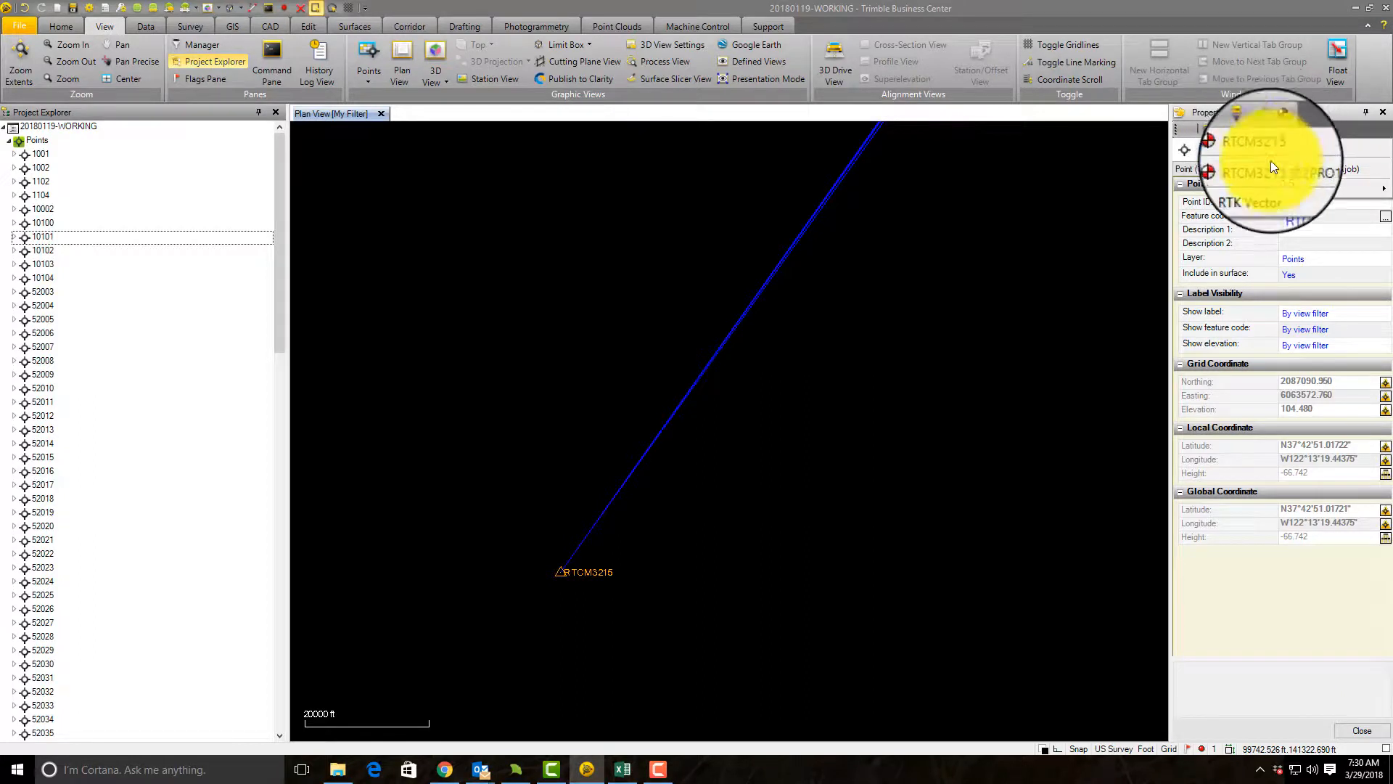
pyautogui.click(1334, 168)
pyautogui.rightClick(1063, 237)
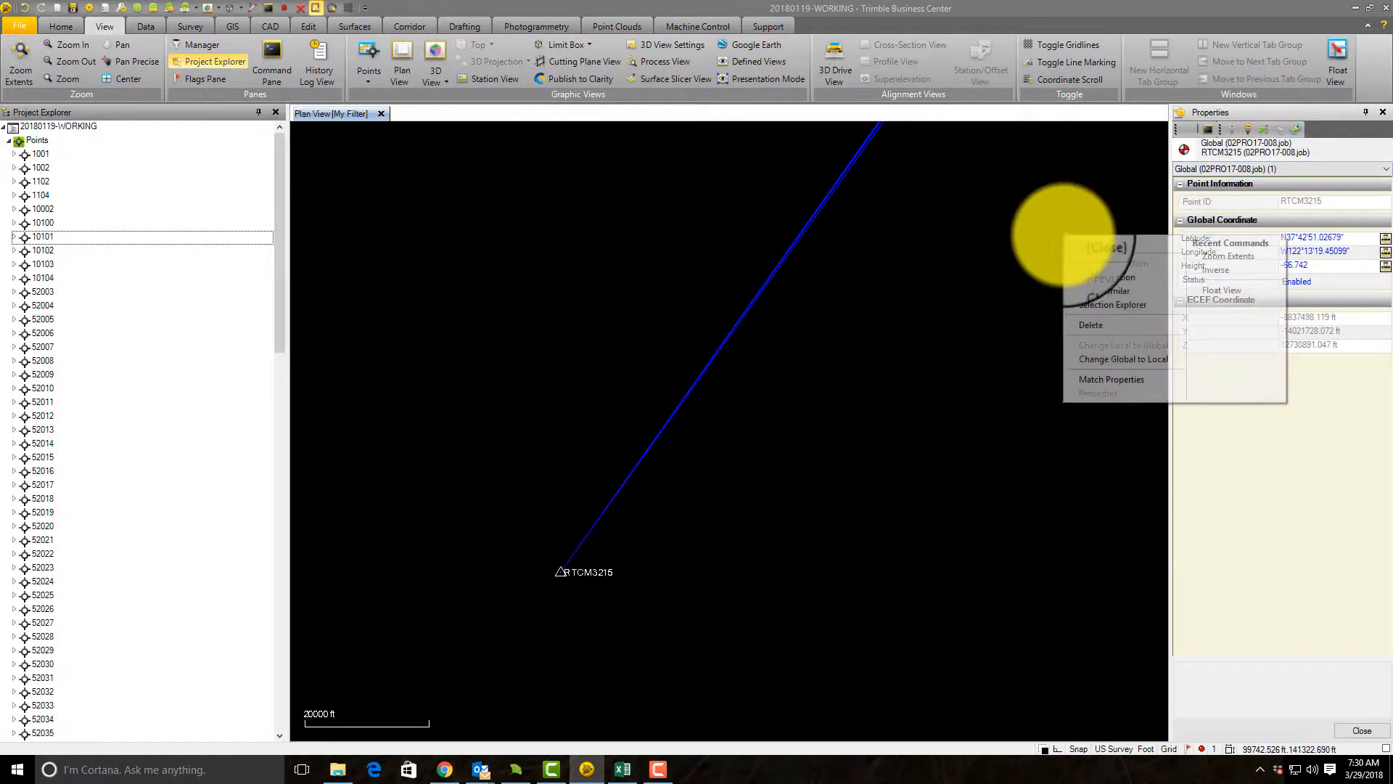
pyautogui.click(1107, 325)
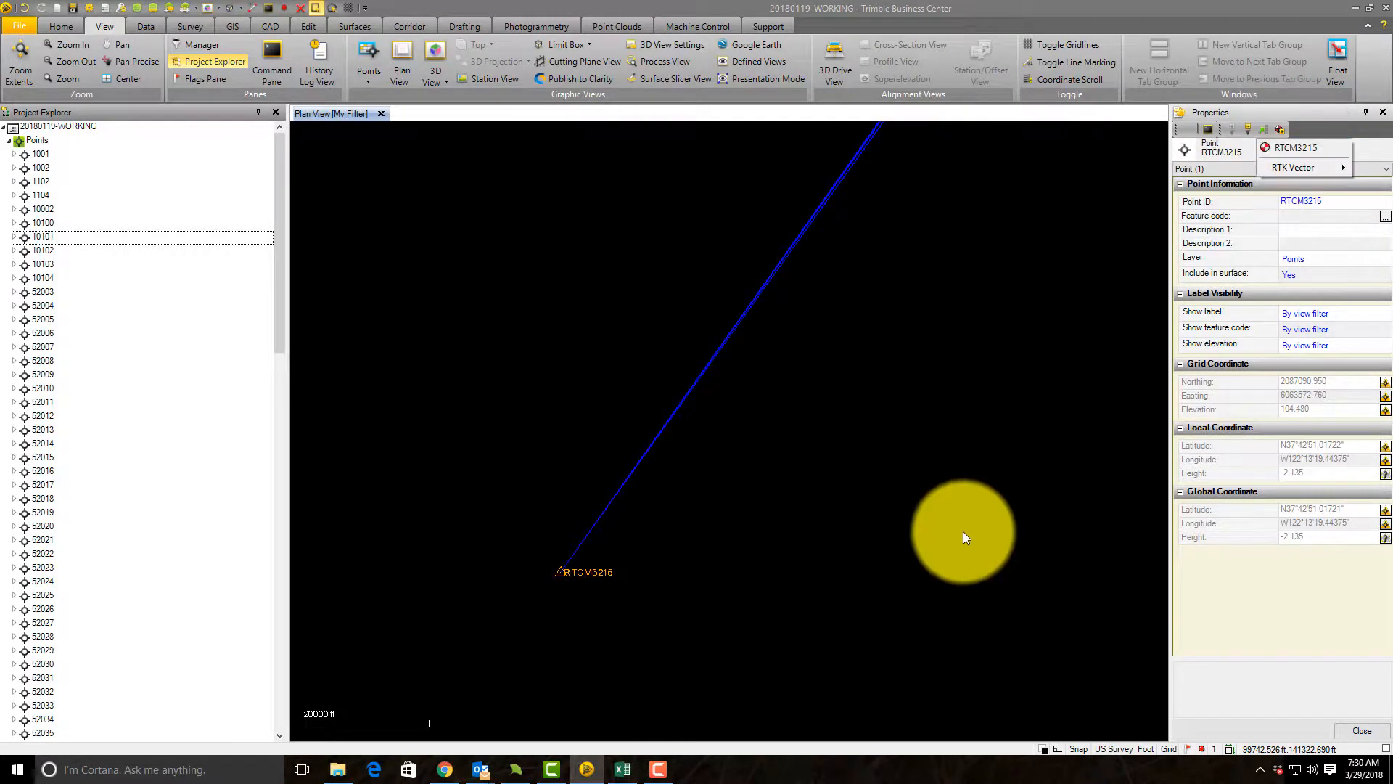
pyautogui.click(963, 532)
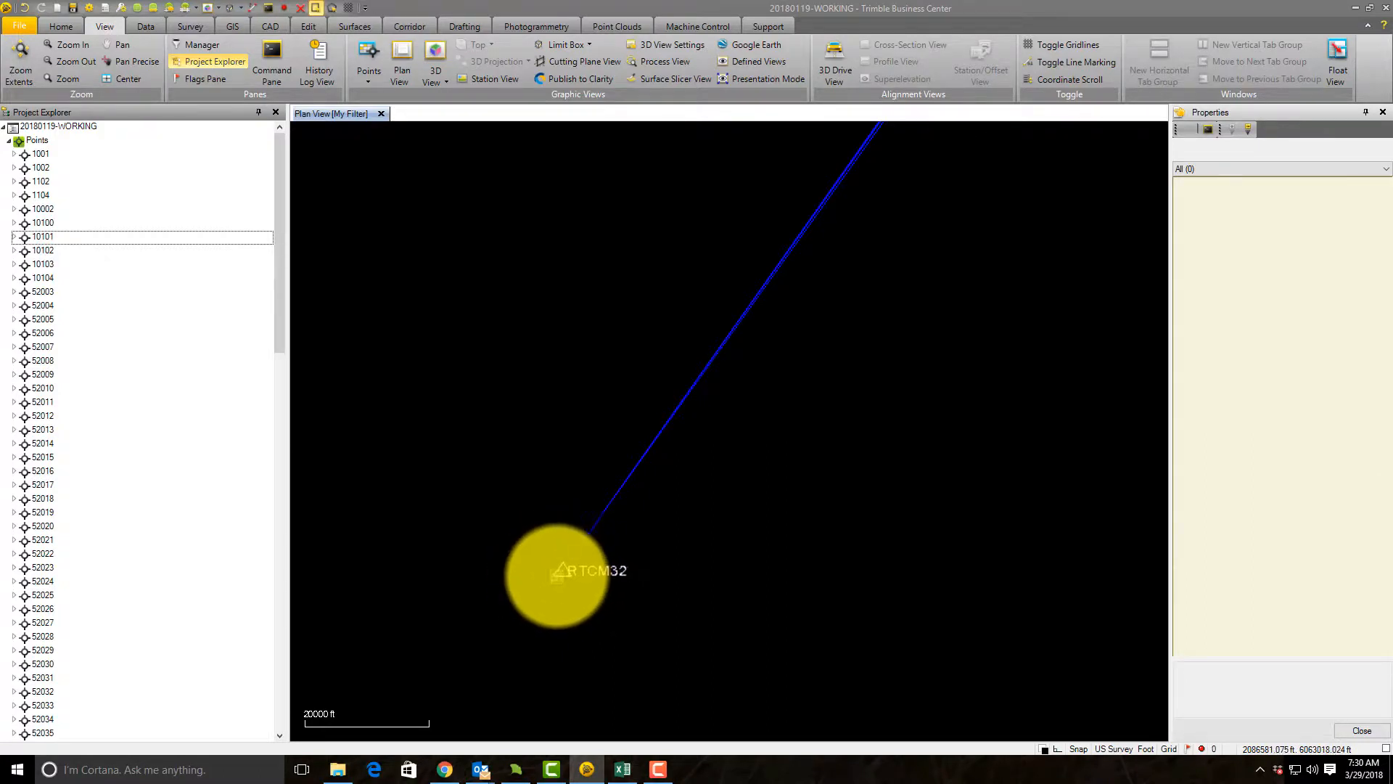
# Step: Recompute the project using RTCM3215's new control coordinate
pyautogui.click(287, 7)
pyautogui.scroll(-3, 821, 354)
pyautogui.scroll(2, 879, 167)
pyautogui.scroll(3, 880, 254)
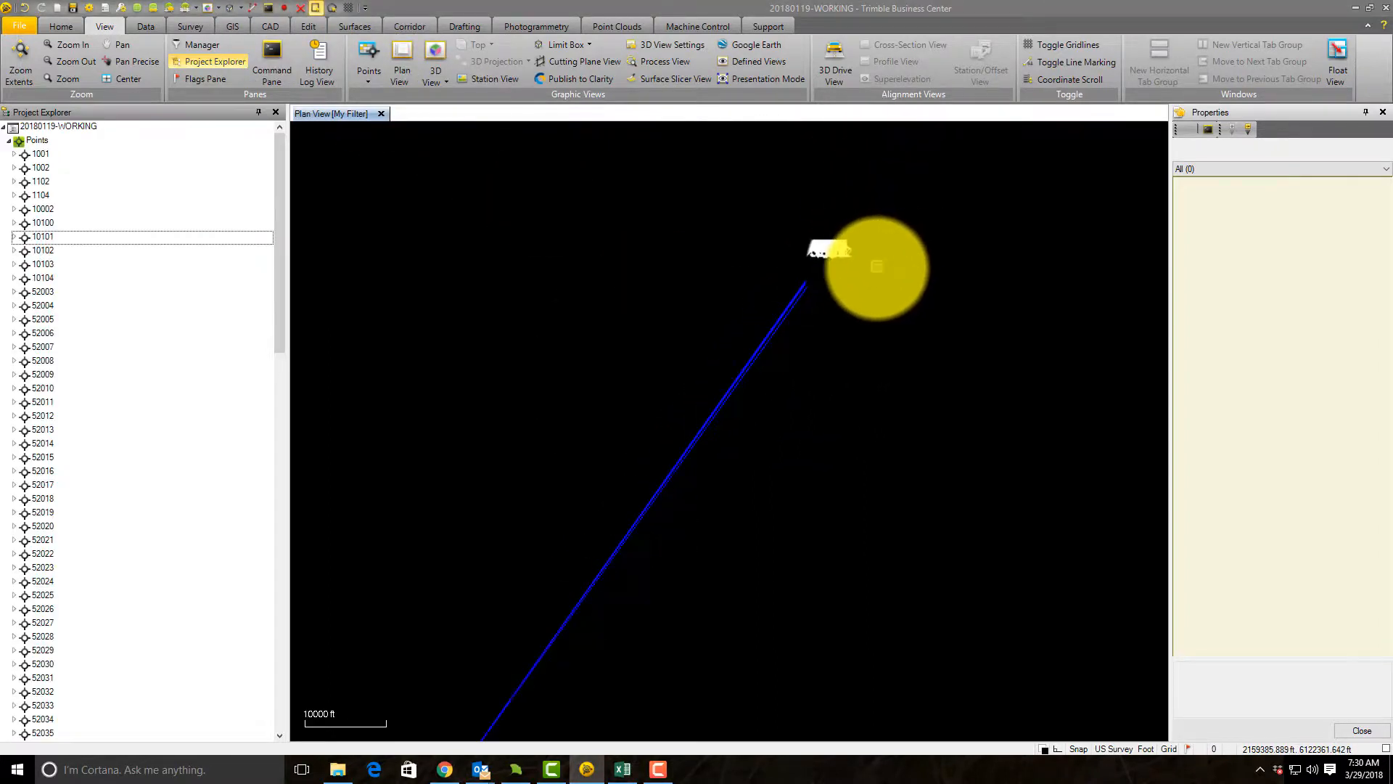
# Step: Consult the check point rows in the Excel notes, then select point 10101 and center the plan view on it
pyautogui.moveTo(1392, 14); pyautogui.dragTo(732, 40)
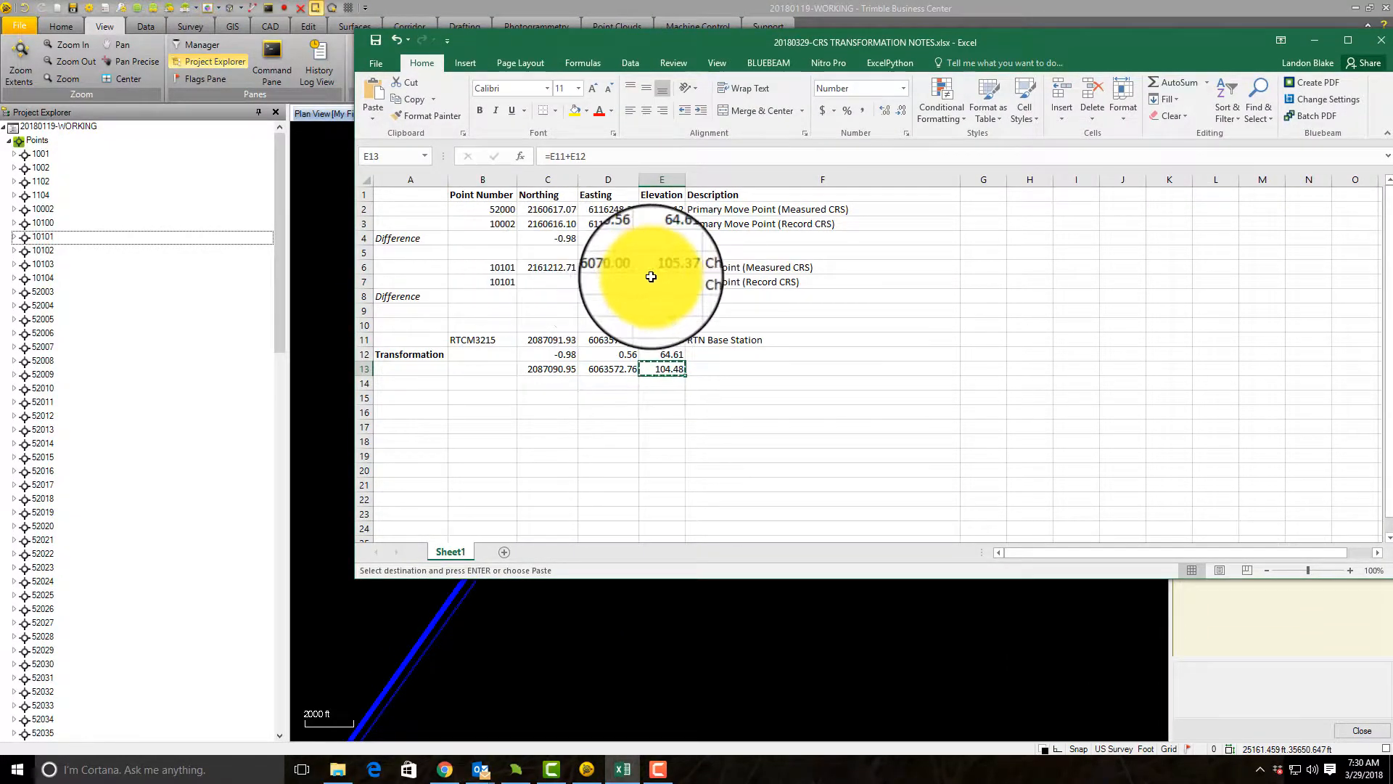
pyautogui.moveTo(717, 41); pyautogui.dragTo(1392, 29)
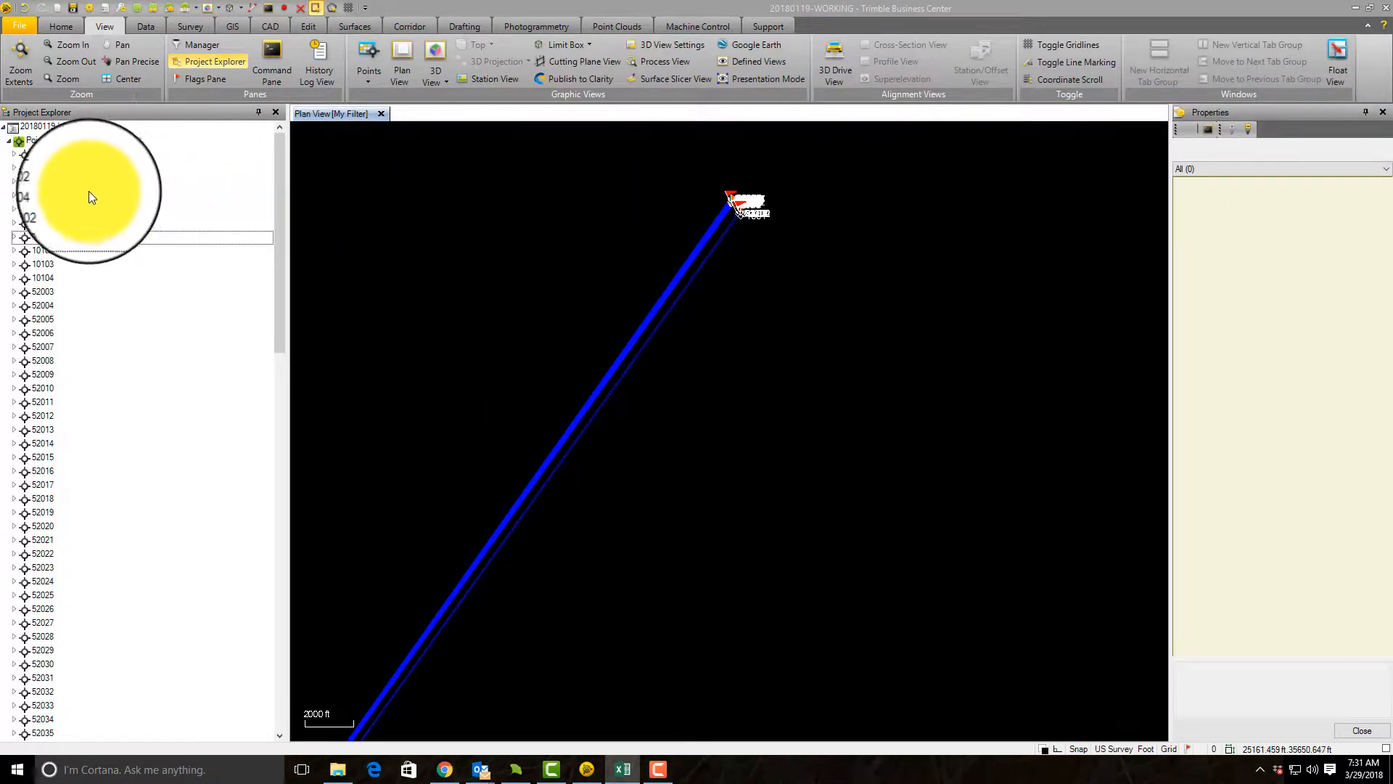
pyautogui.scroll(10, 592, 155)
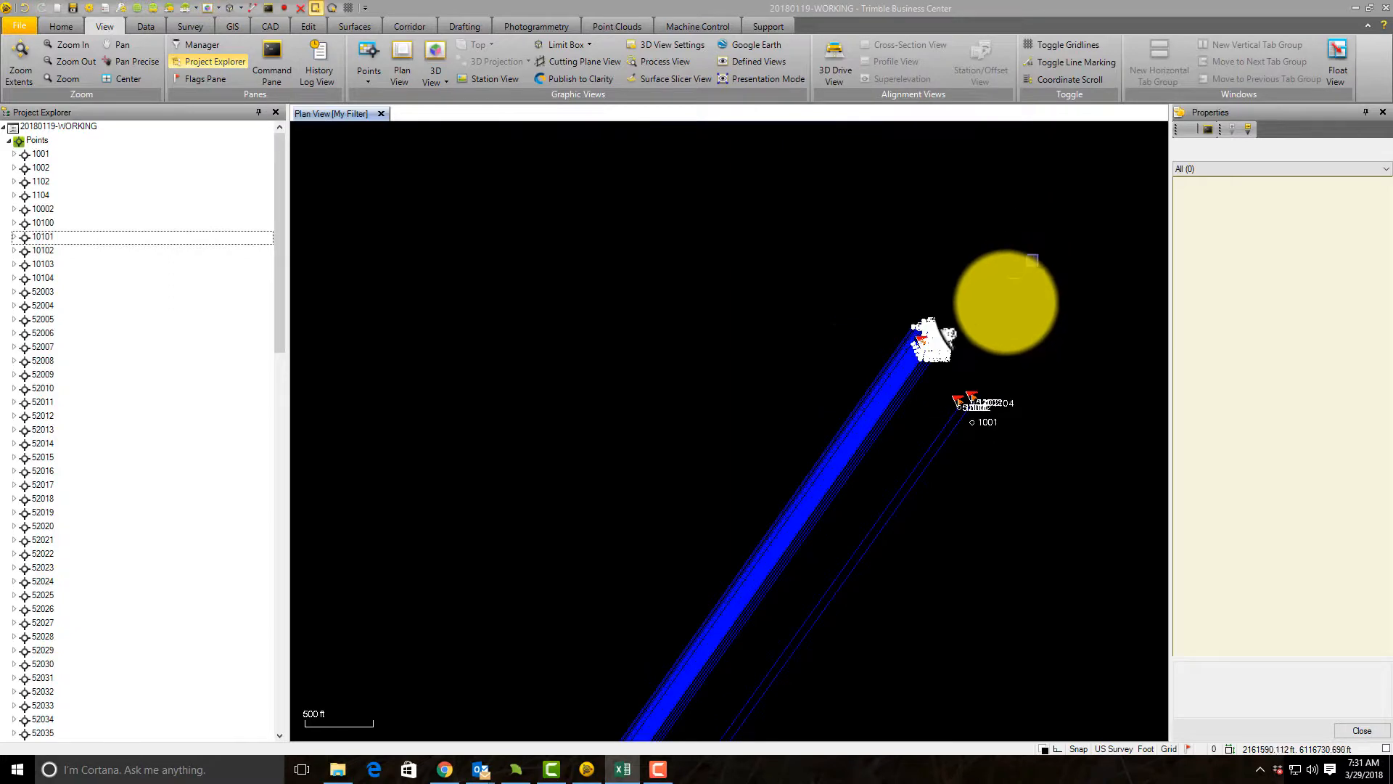
pyautogui.scroll(12, 781, 393)
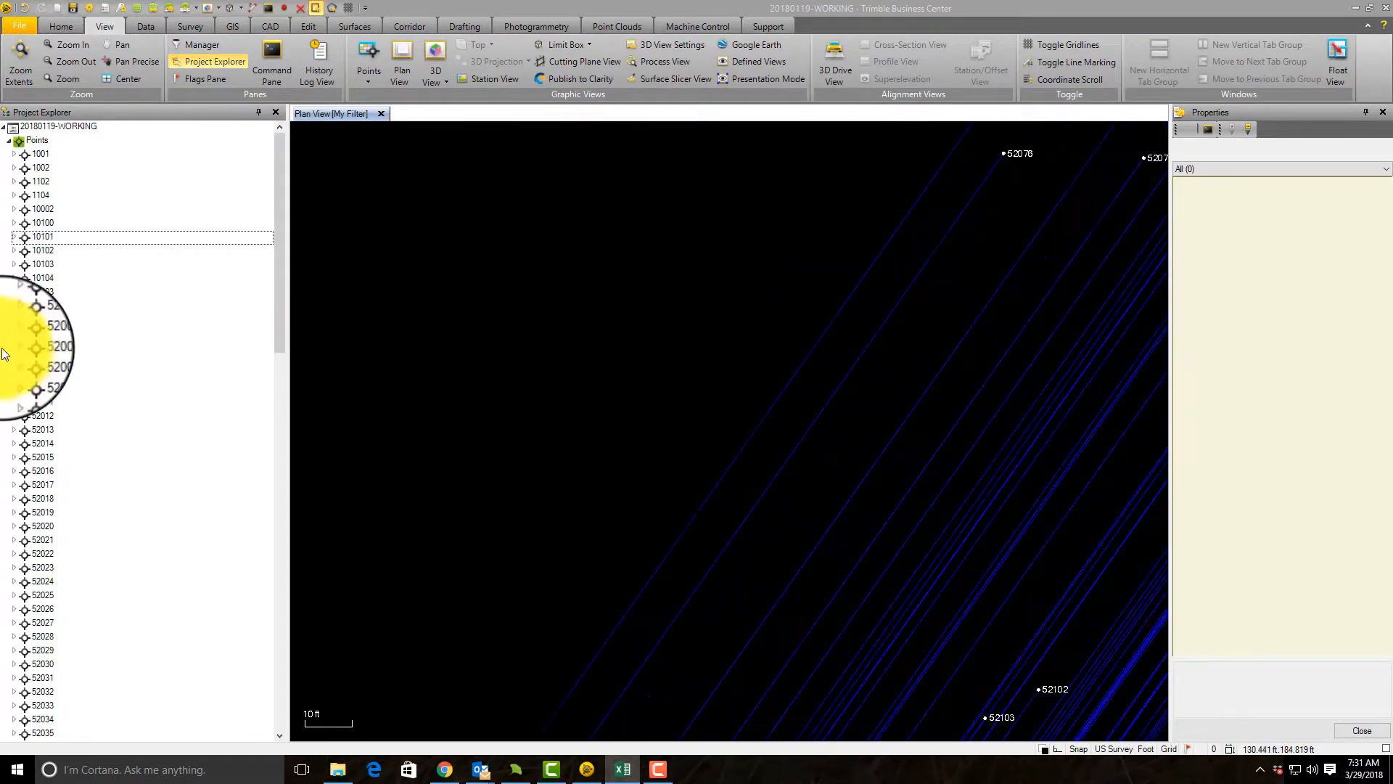
pyautogui.rightClick(52, 235)
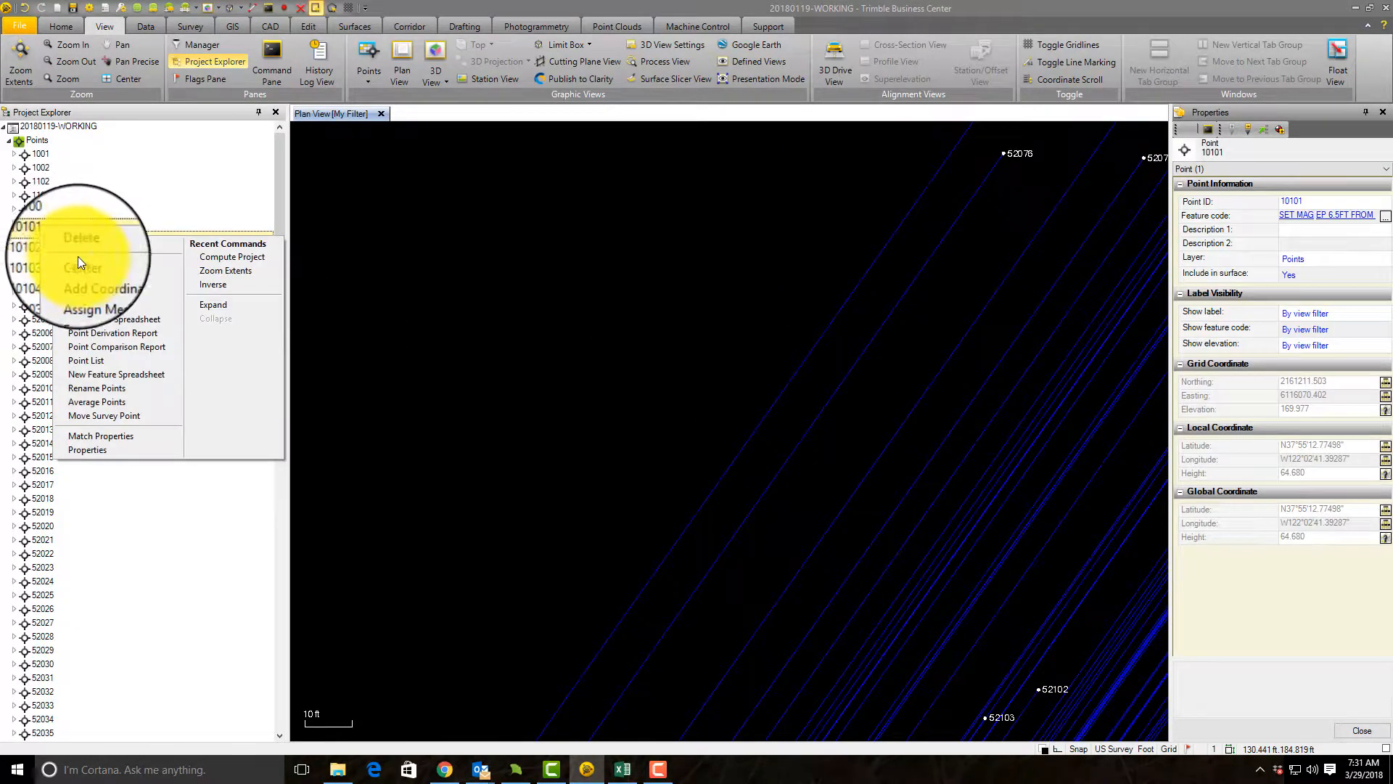
pyautogui.click(116, 267)
pyautogui.scroll(3, 726, 413)
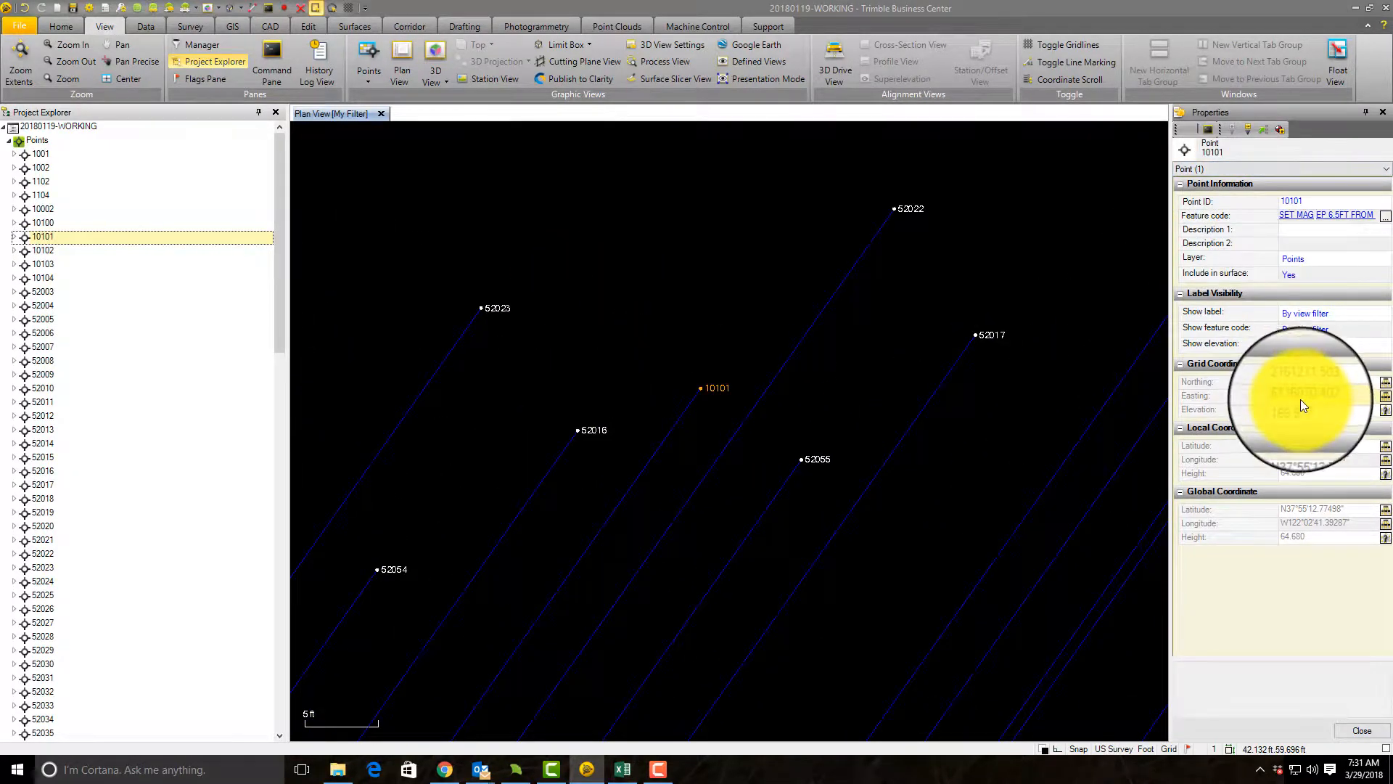
# Step: Fill the record-CRS row for check point 10101 in the Excel notes with northing 2161212.71, easting 6116070.40 and elevation 169.98
pyautogui.click(1321, 385)
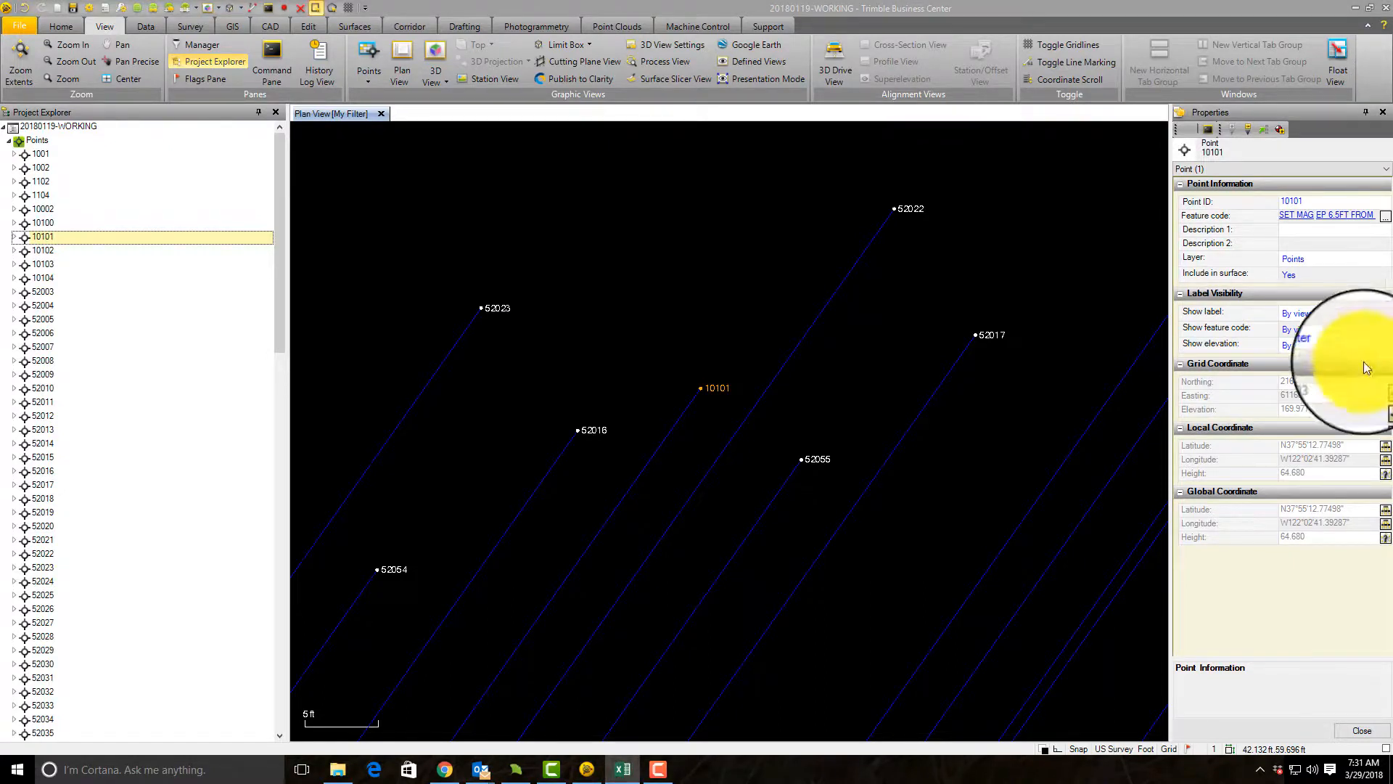
pyautogui.click(1340, 396)
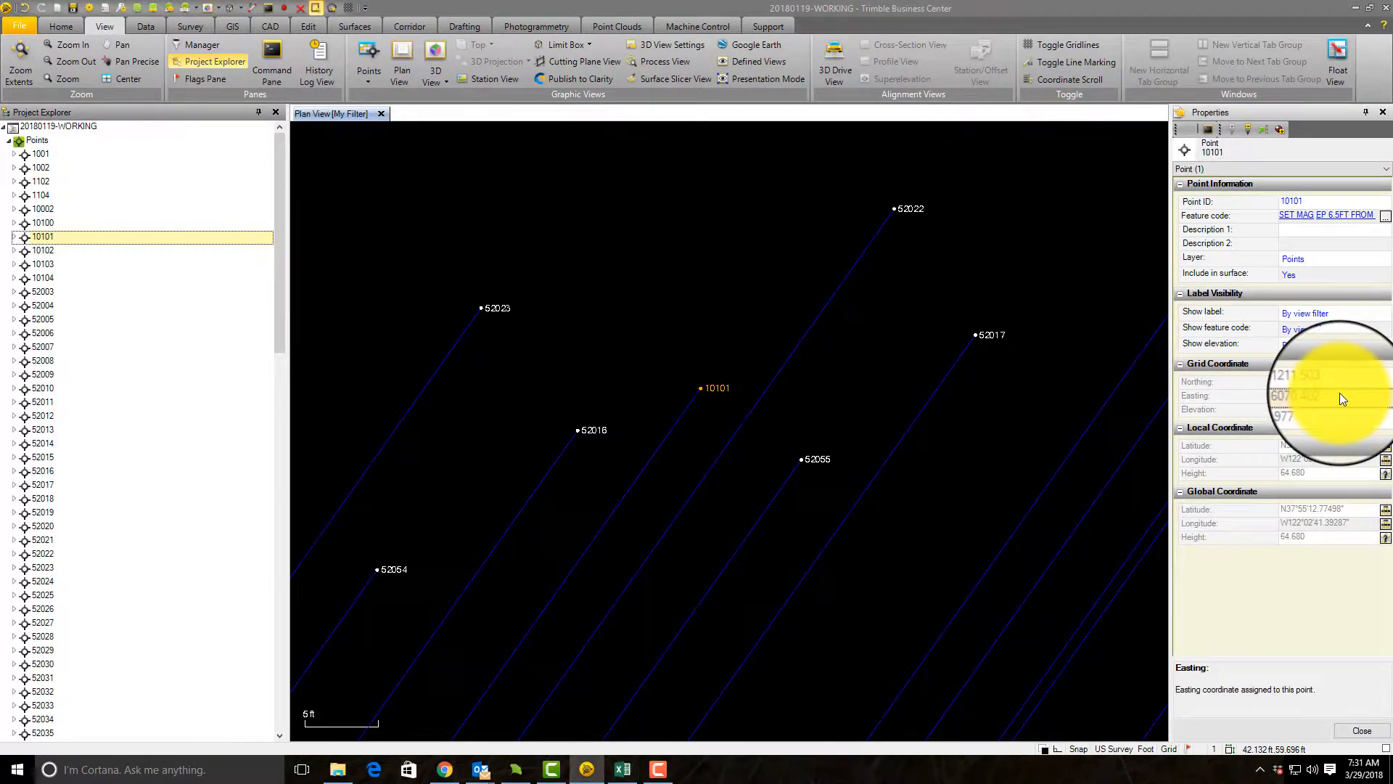
pyautogui.hotkey('alt', 'Tab')
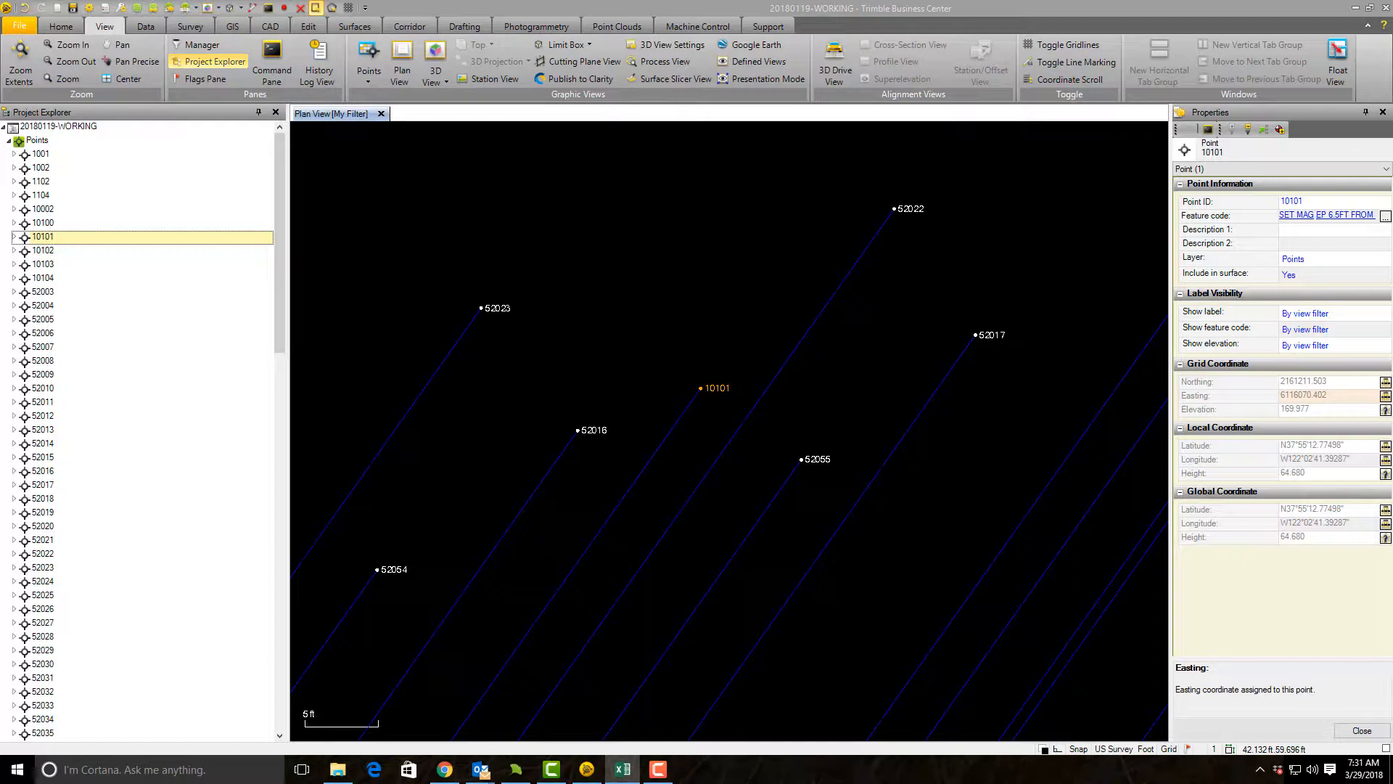
pyautogui.click(1320, 408)
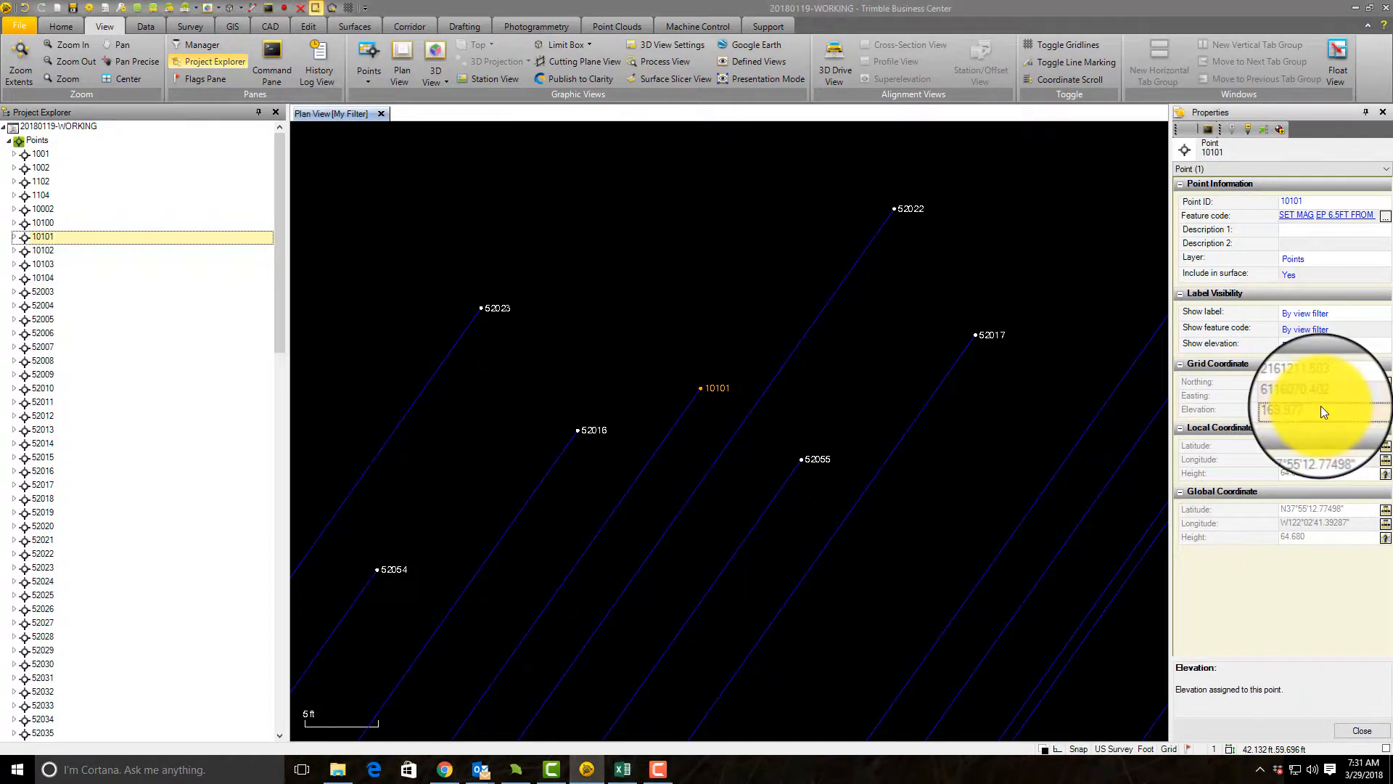
pyautogui.hotkey('alt', 'Tab')
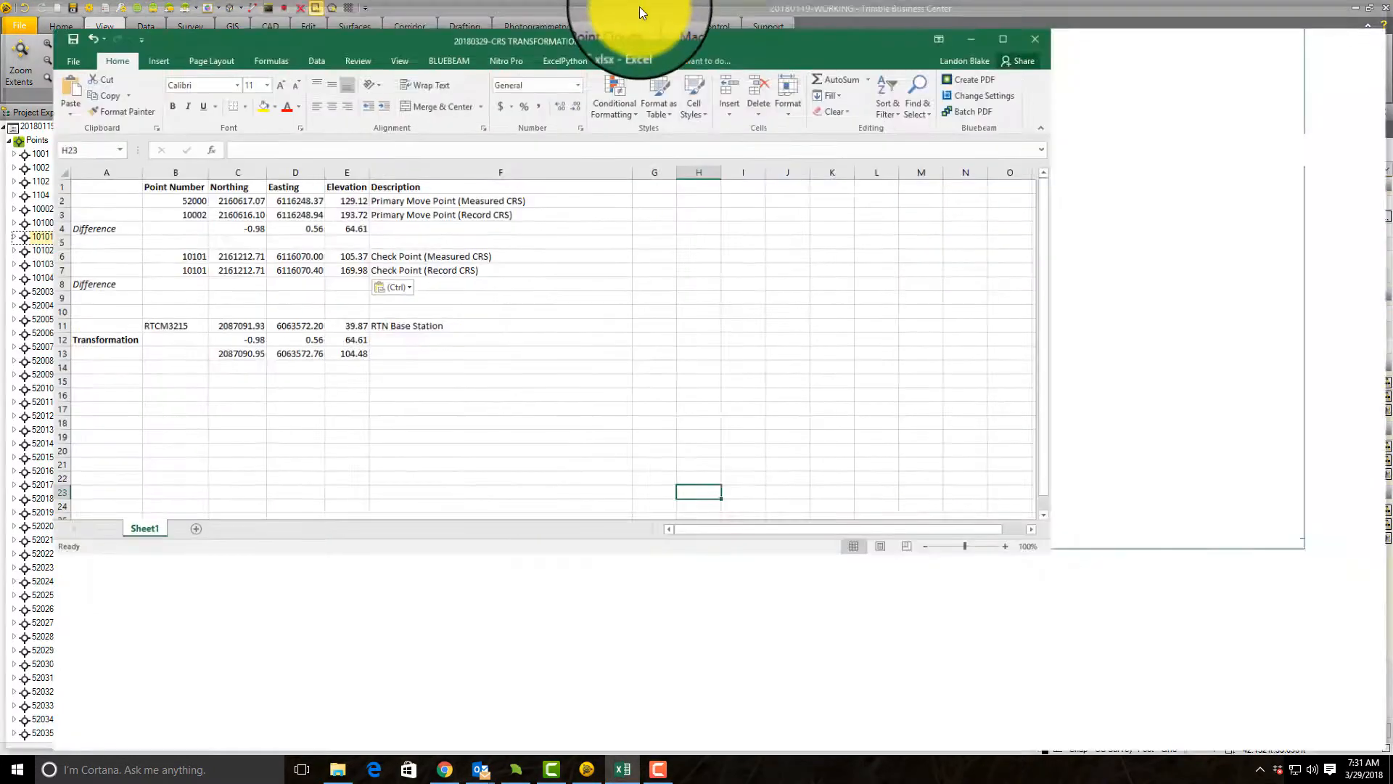
# Step: Maximize the Excel notes and calculate the check point's northing difference in C8 by subtracting C6 from C7
pyautogui.doubleClick(639, 9)
pyautogui.click(188, 266)
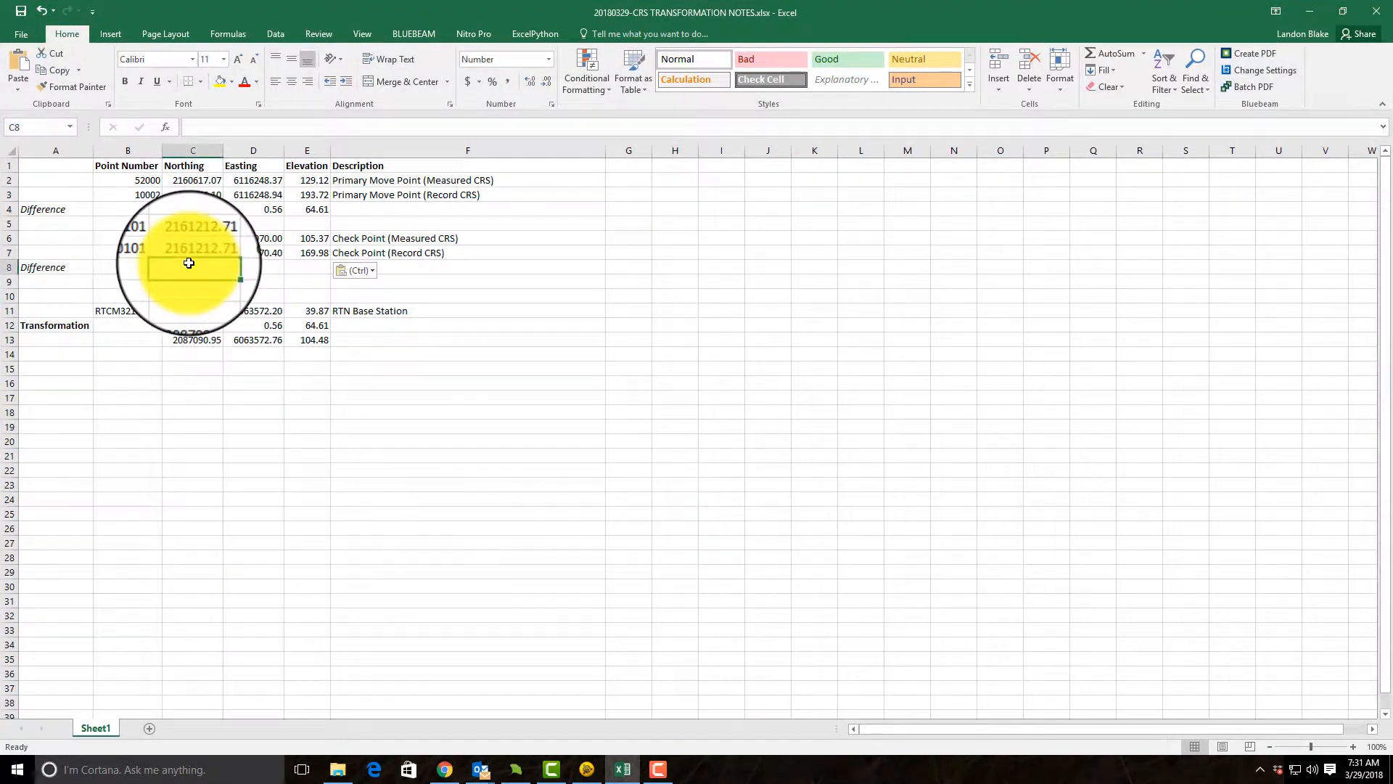
pyautogui.write('=')
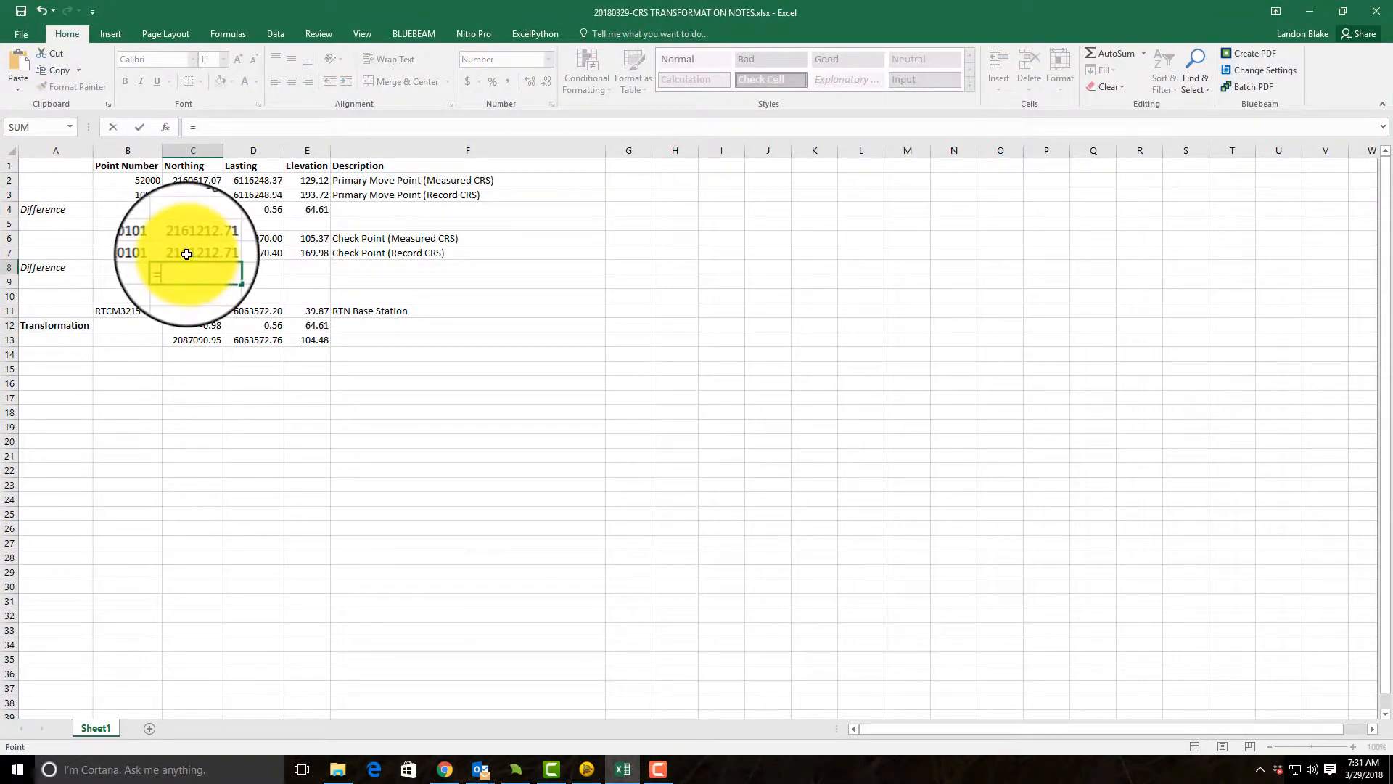
pyautogui.click(188, 233)
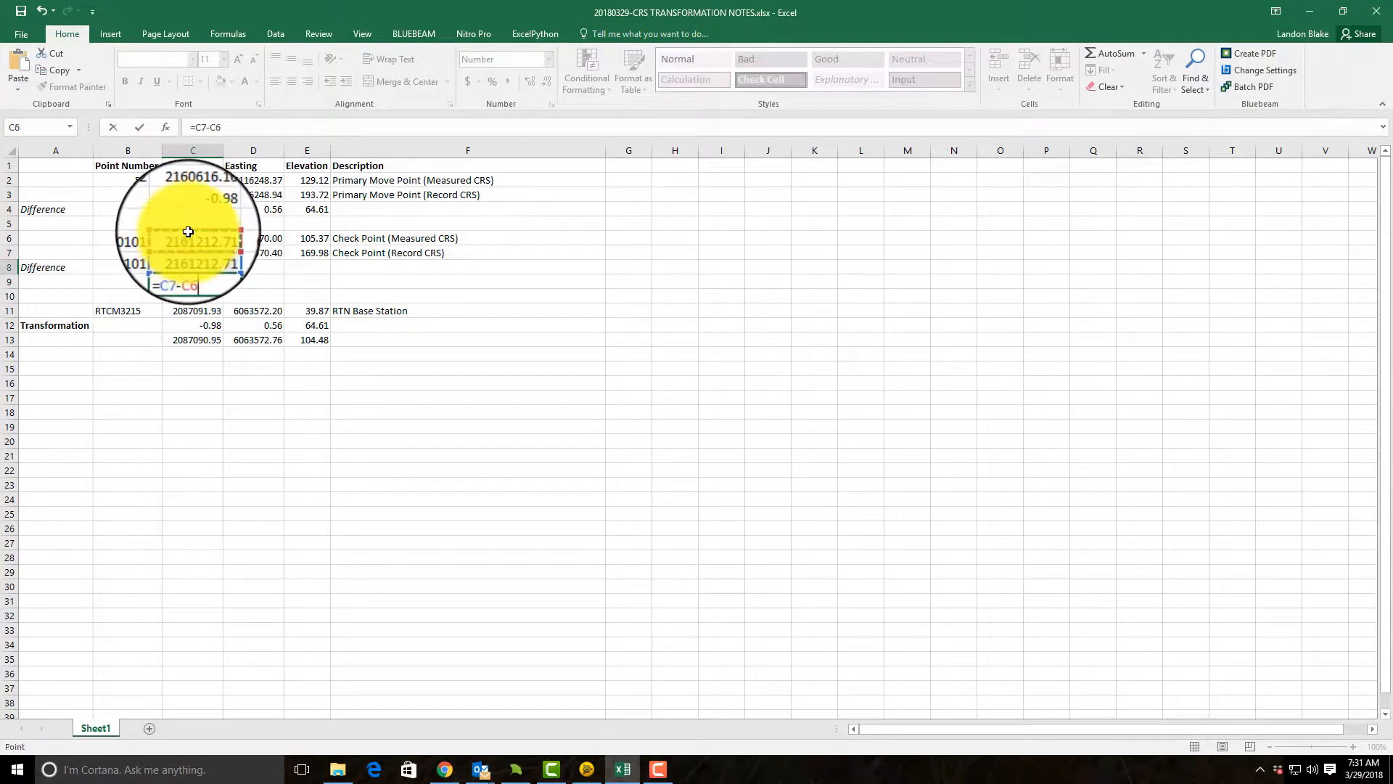
pyautogui.press('Return')
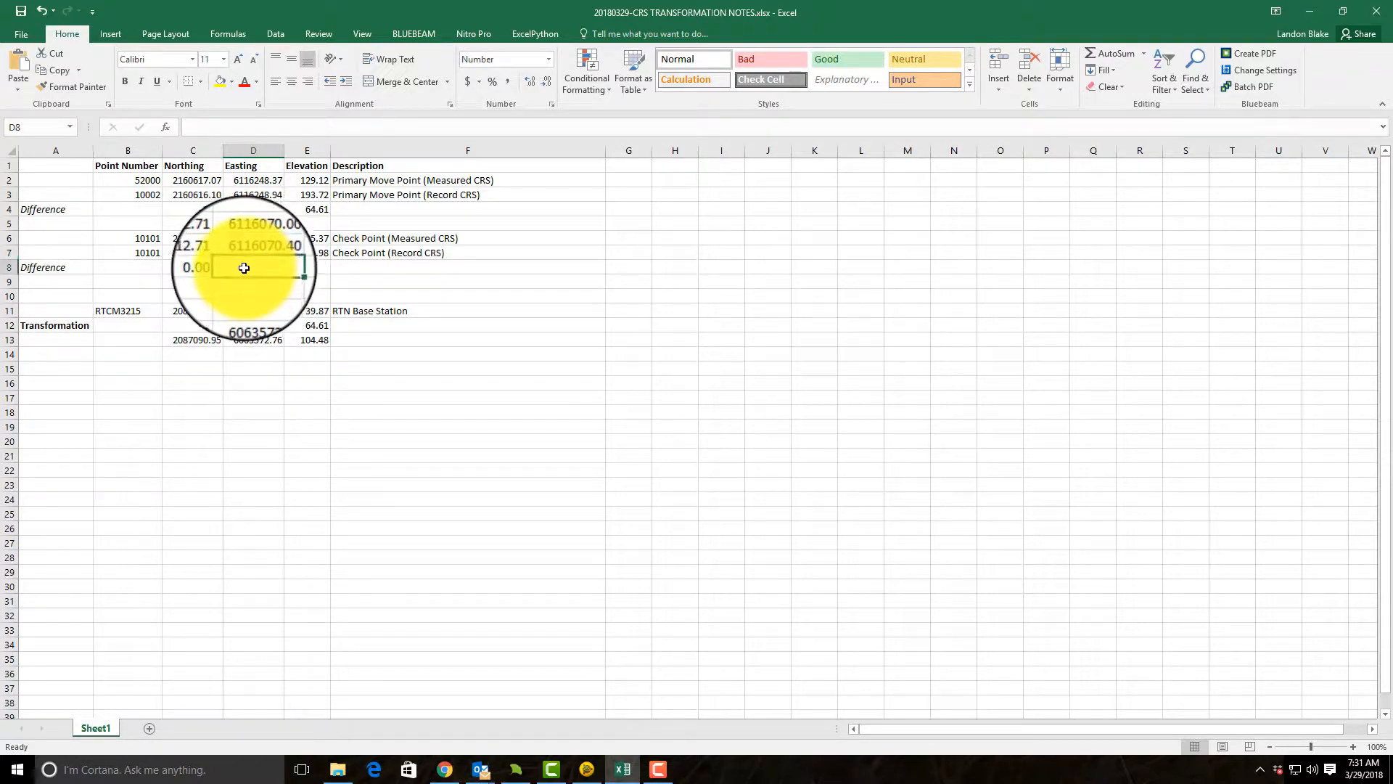
# Step: Calculate the check point's easting and elevation differences in D8 and E8 by subtracting row 6 from row 7
pyautogui.write('=')
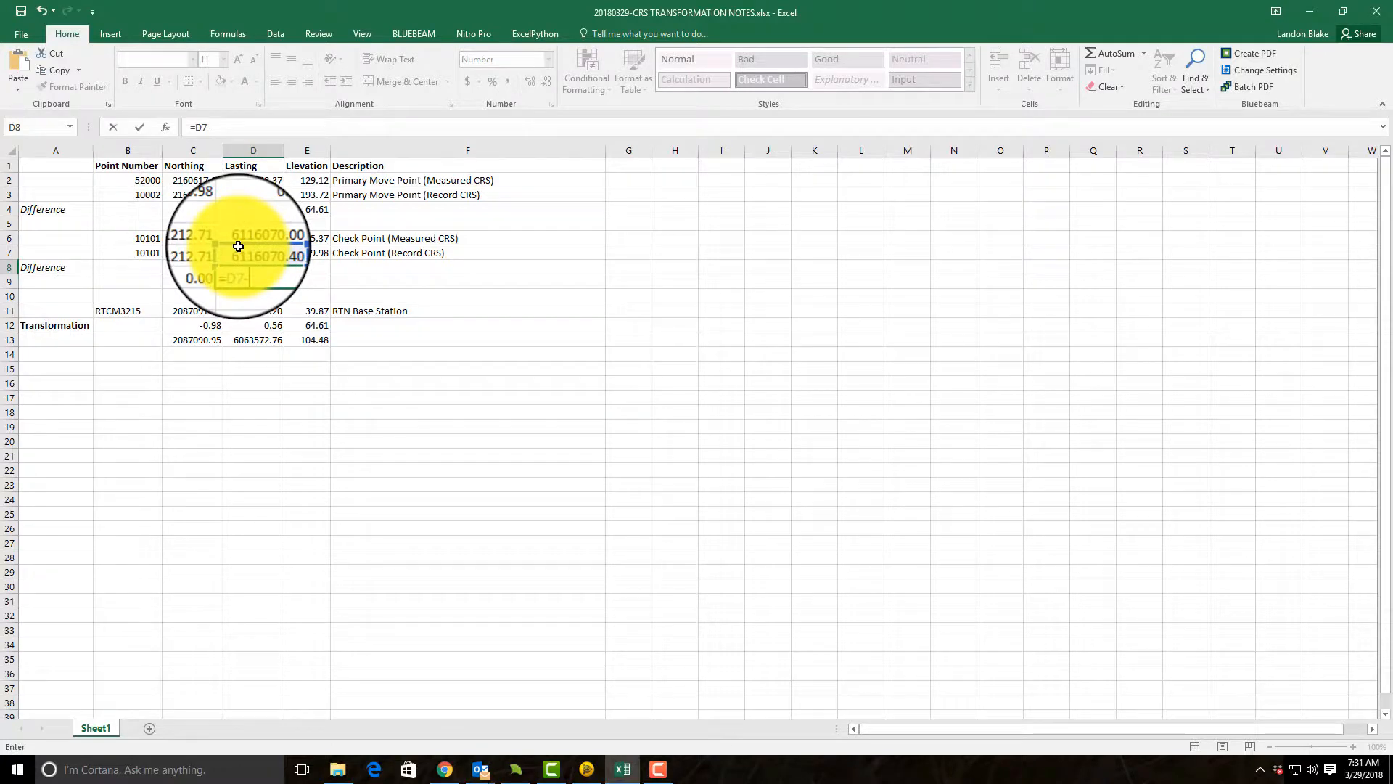
pyautogui.press('Return')
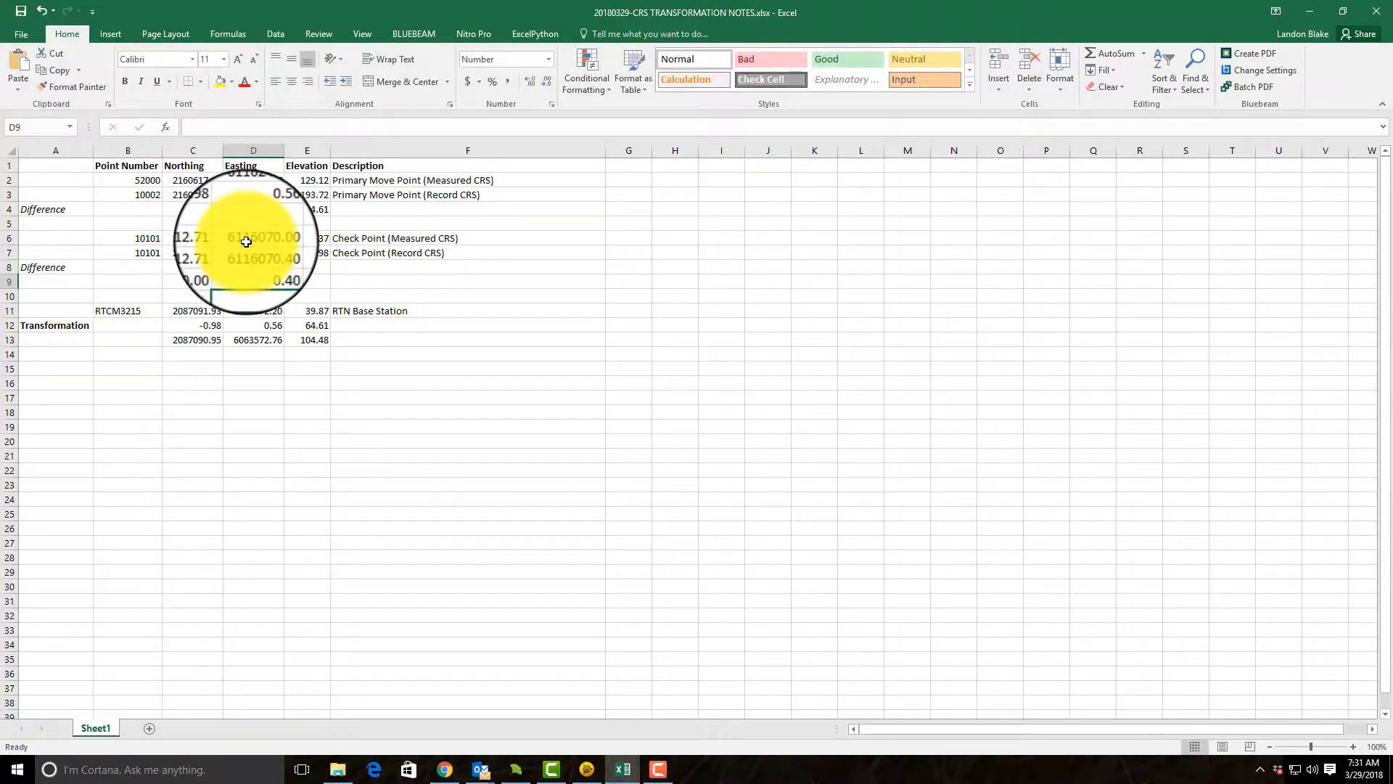
pyautogui.write('-')
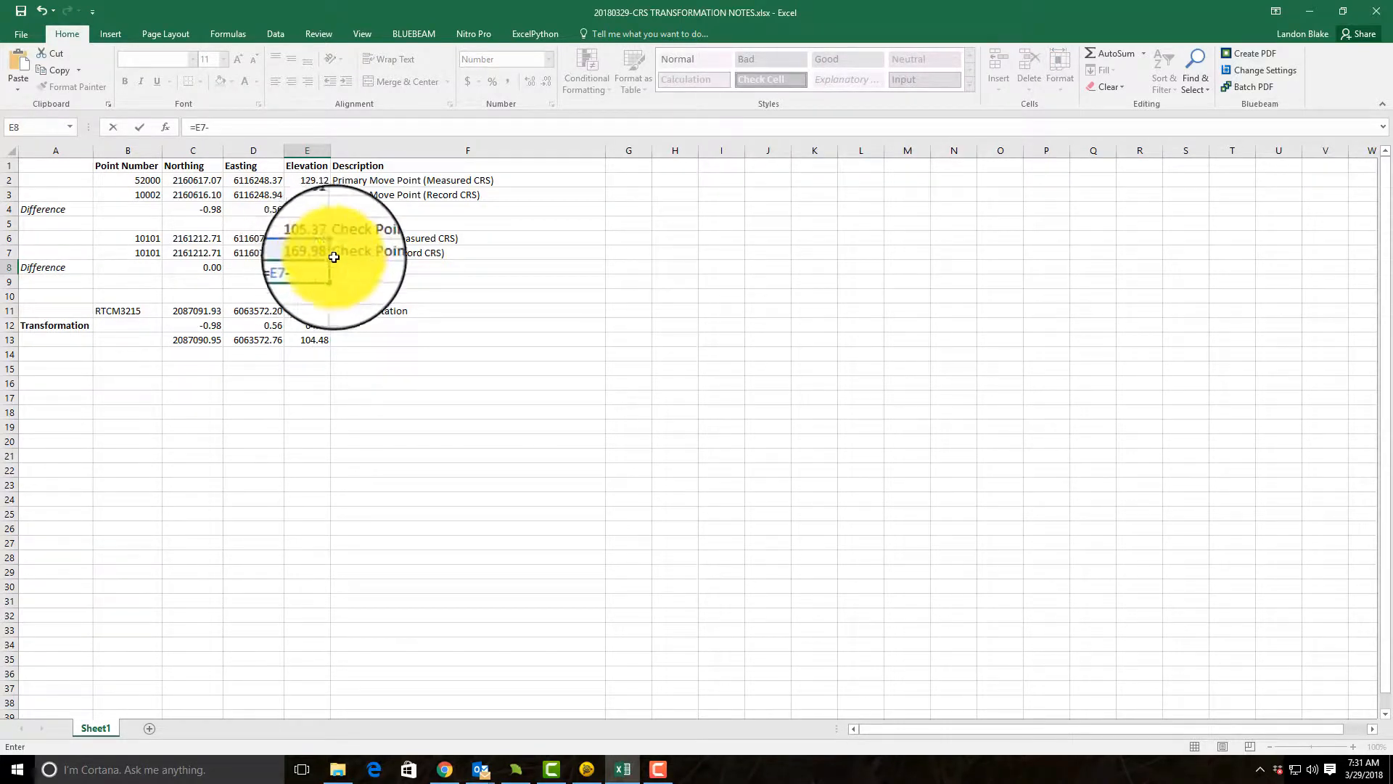
pyautogui.click(315, 238)
pyautogui.press('Return')
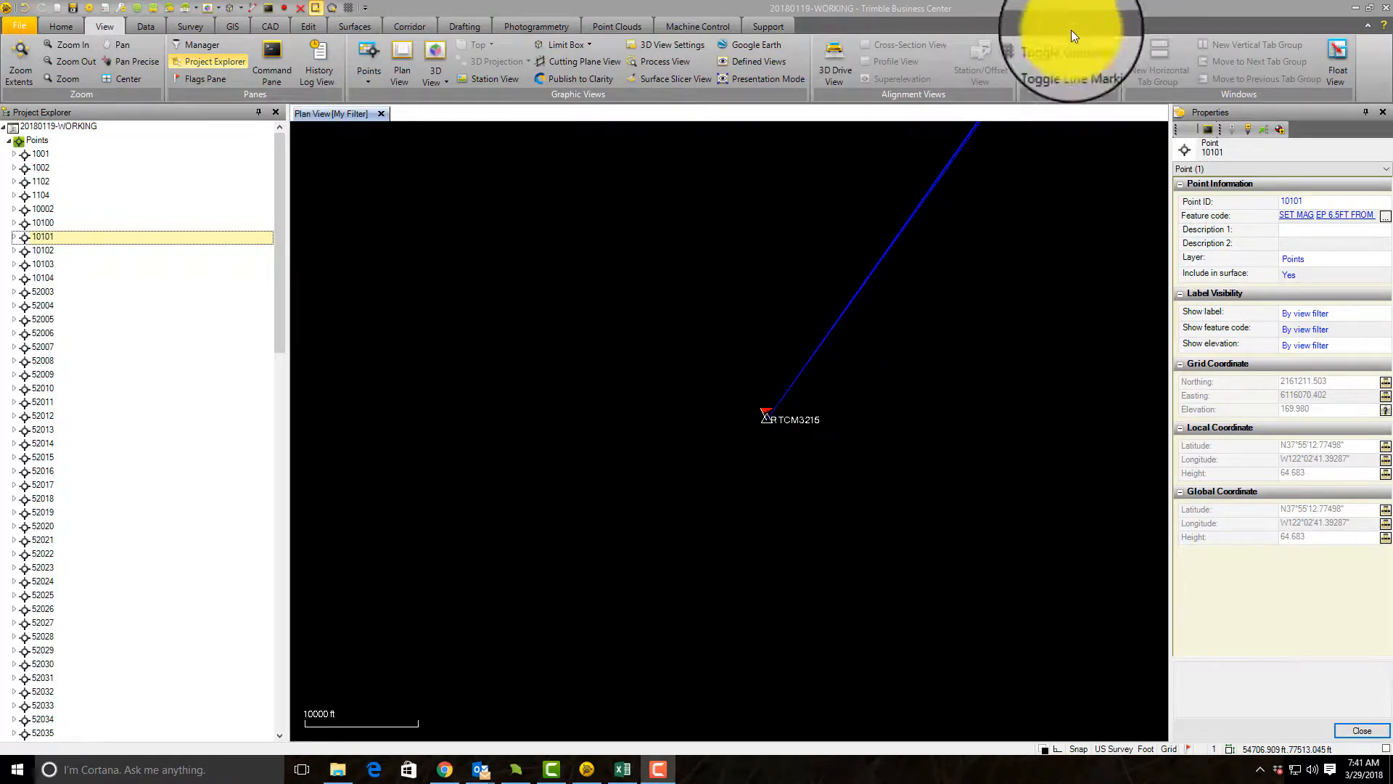
# Step: Review check point 10101's measured and record coordinates and their differences in the Excel notes, then minimize the workbook
pyautogui.moveTo(1392, 116); pyautogui.dragTo(775, 101)
pyautogui.moveTo(454, 327); pyautogui.dragTo(617, 337)
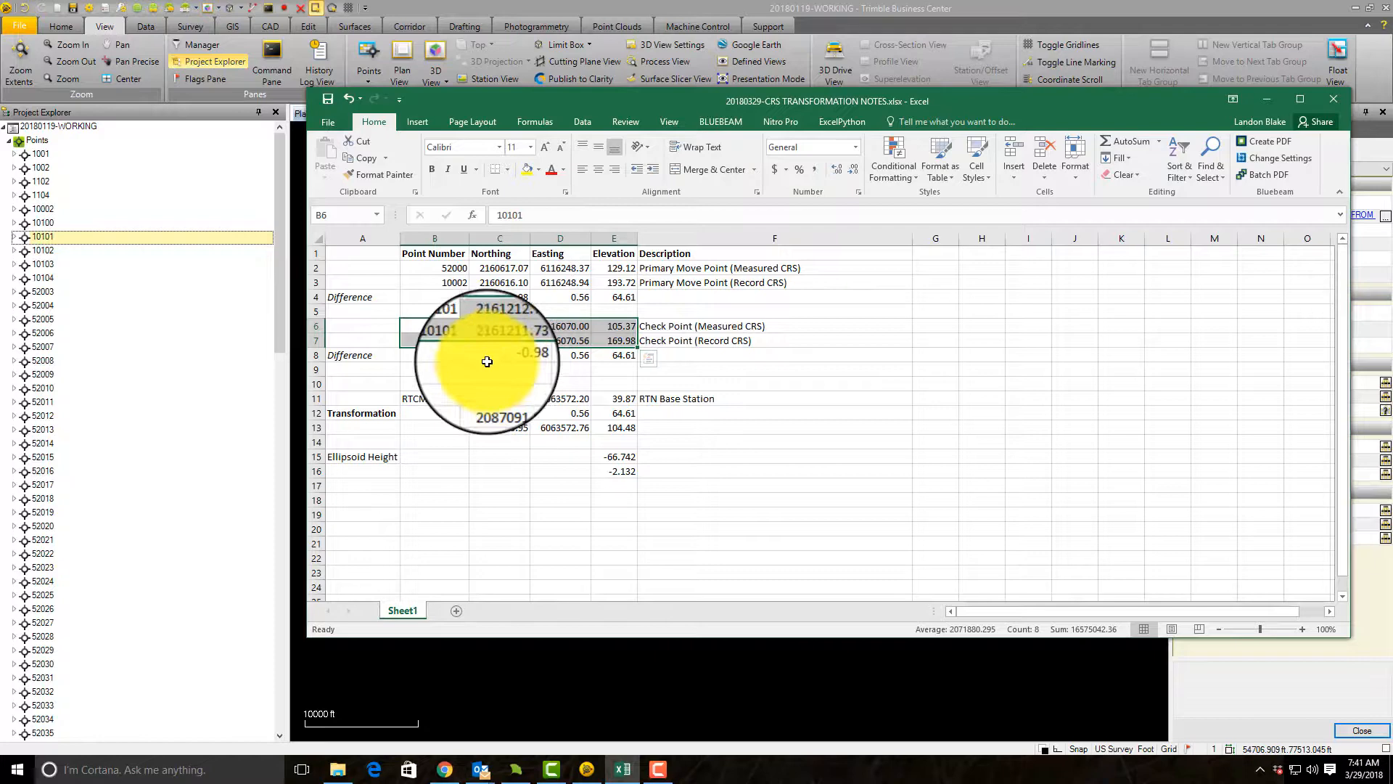
pyautogui.click(500, 355)
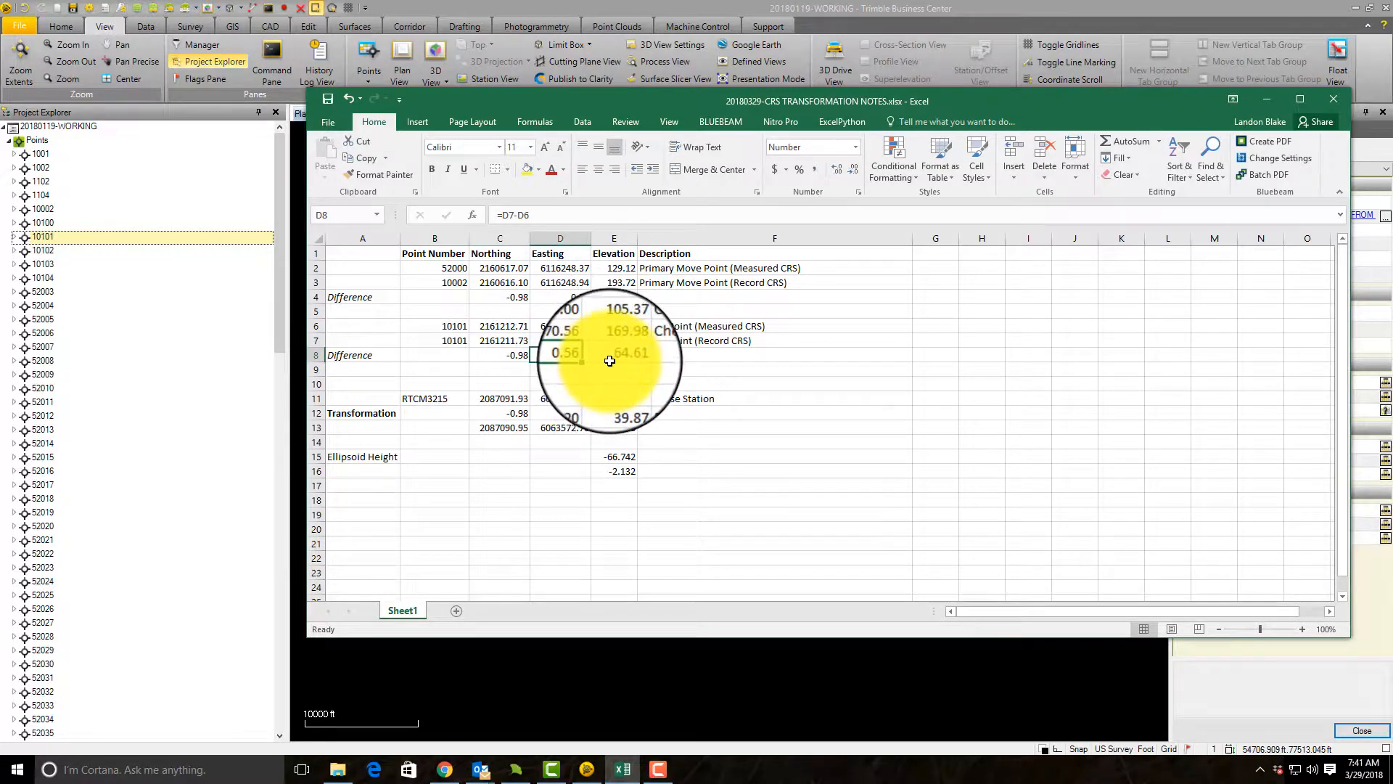
pyautogui.click(1267, 100)
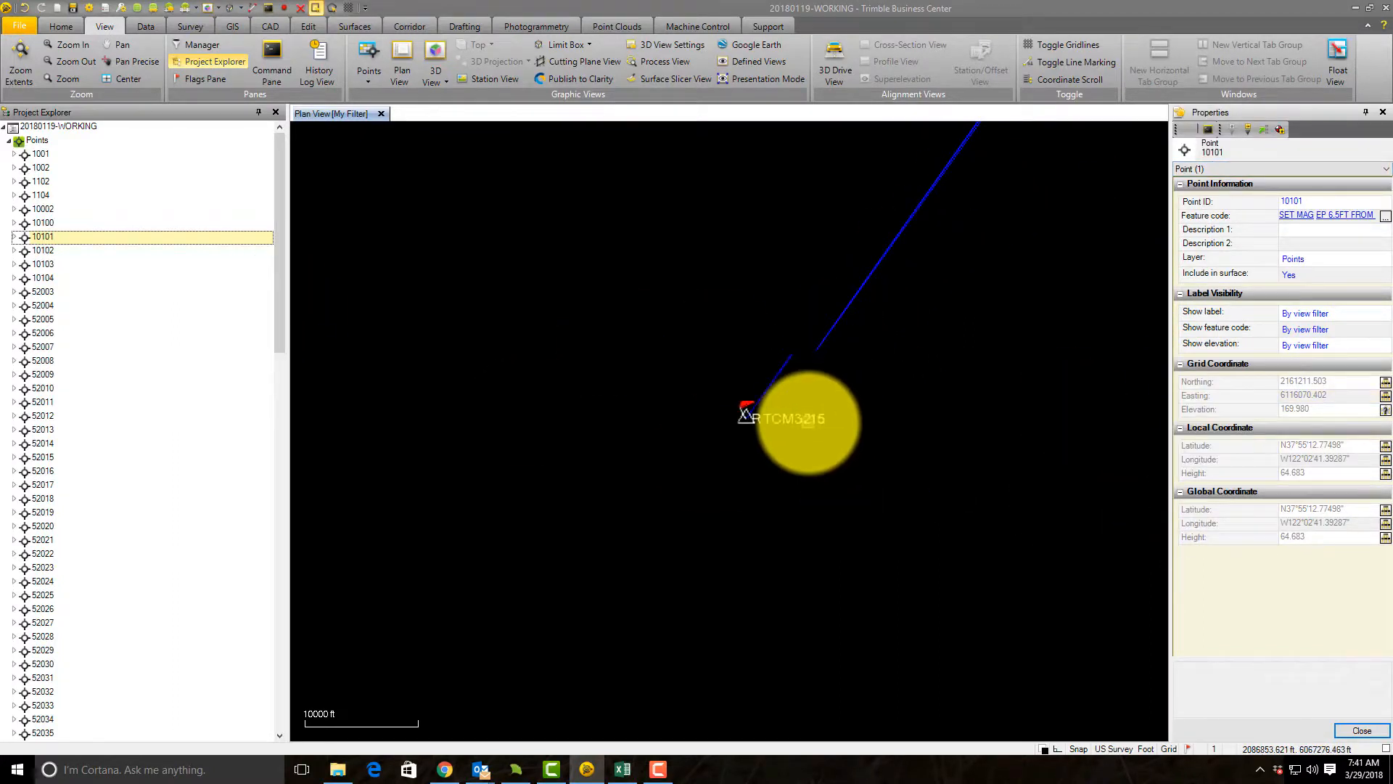
# Step: Select RTCM3215 in the plan view and examine its office-entered grid and global coordinates
pyautogui.click(804, 424)
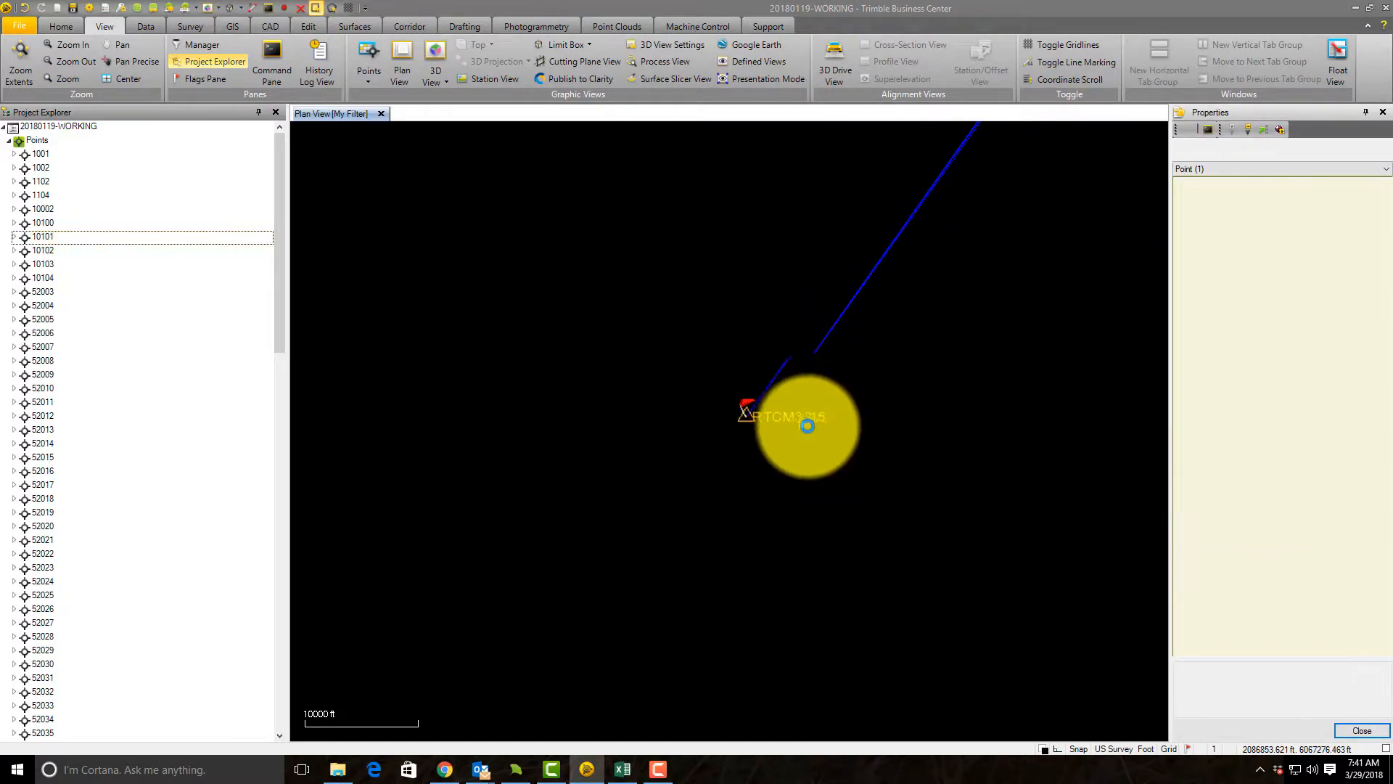
pyautogui.click(1265, 132)
pyautogui.click(1283, 162)
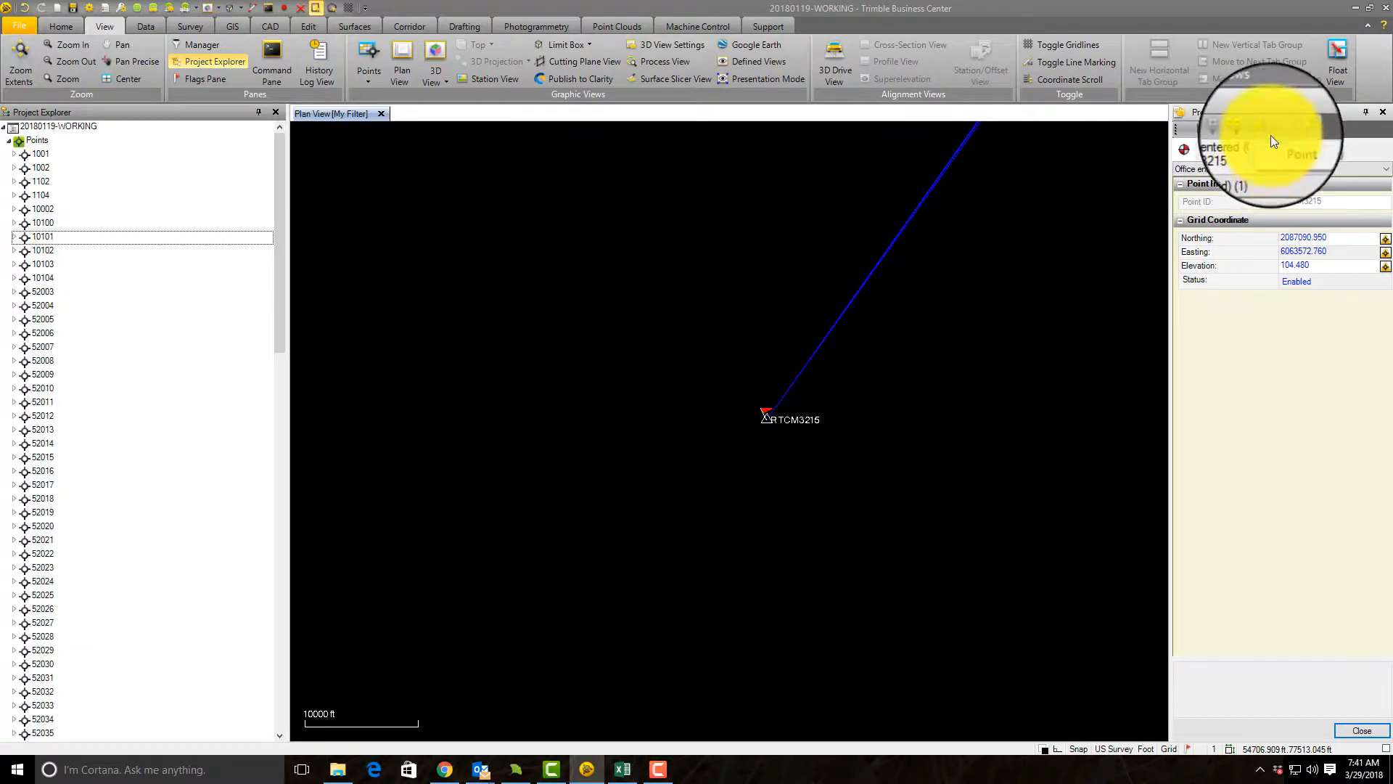
pyautogui.click(1240, 150)
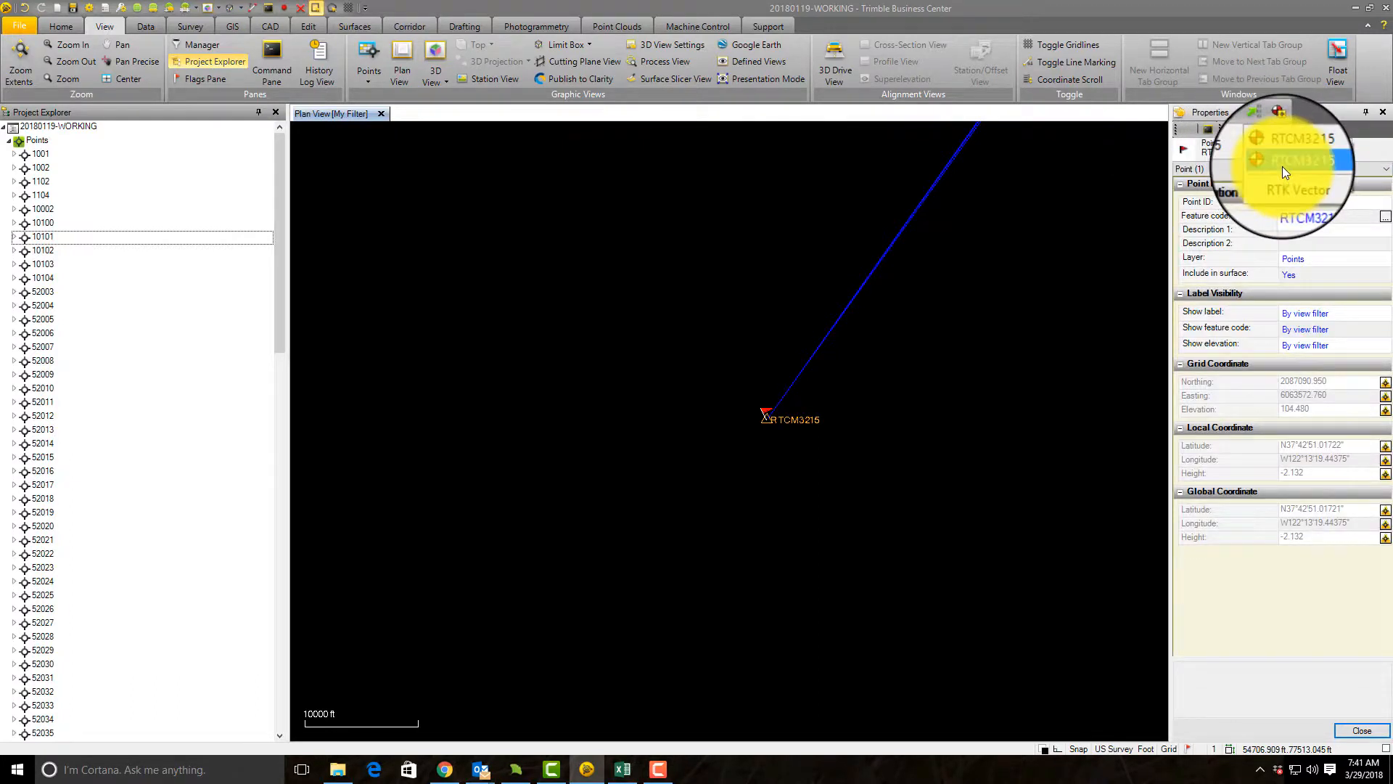
pyautogui.click(1282, 167)
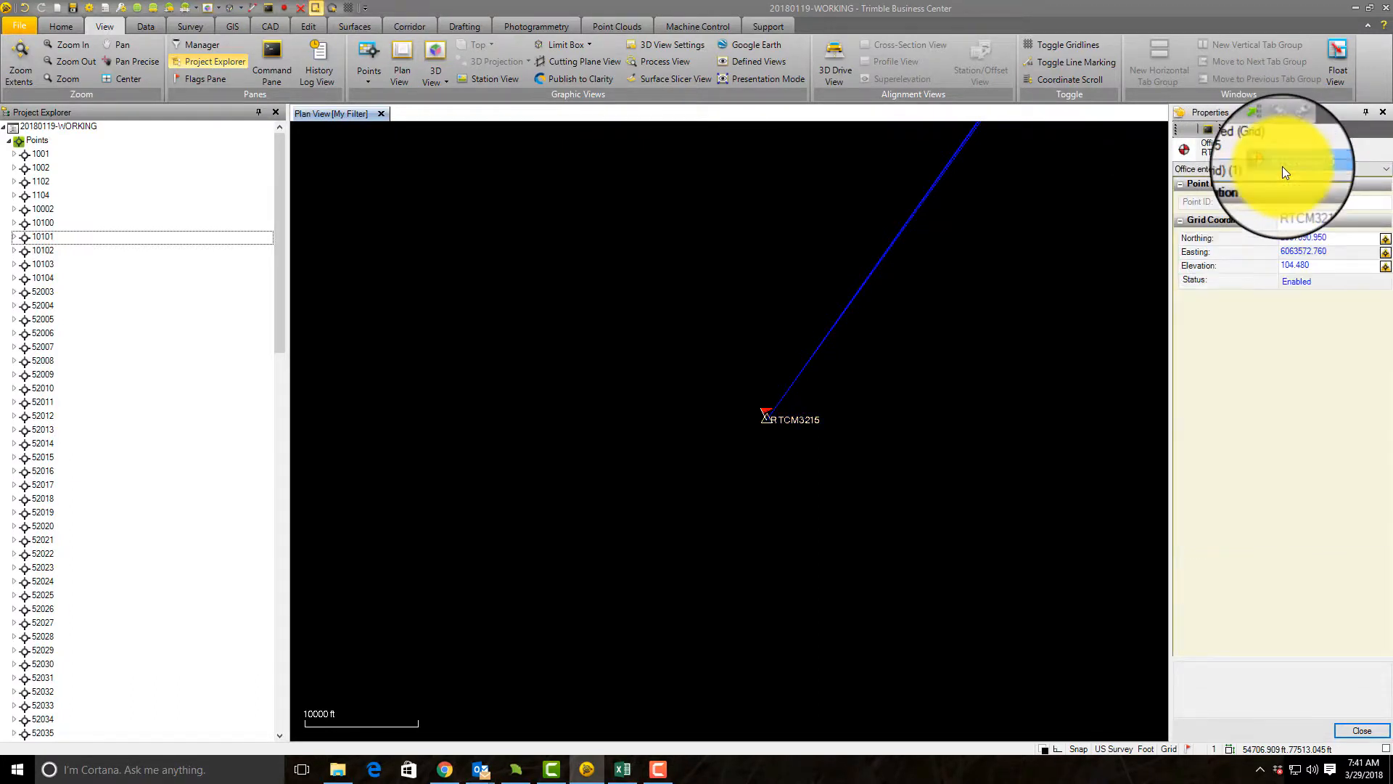
pyautogui.click(1247, 147)
pyautogui.click(1263, 129)
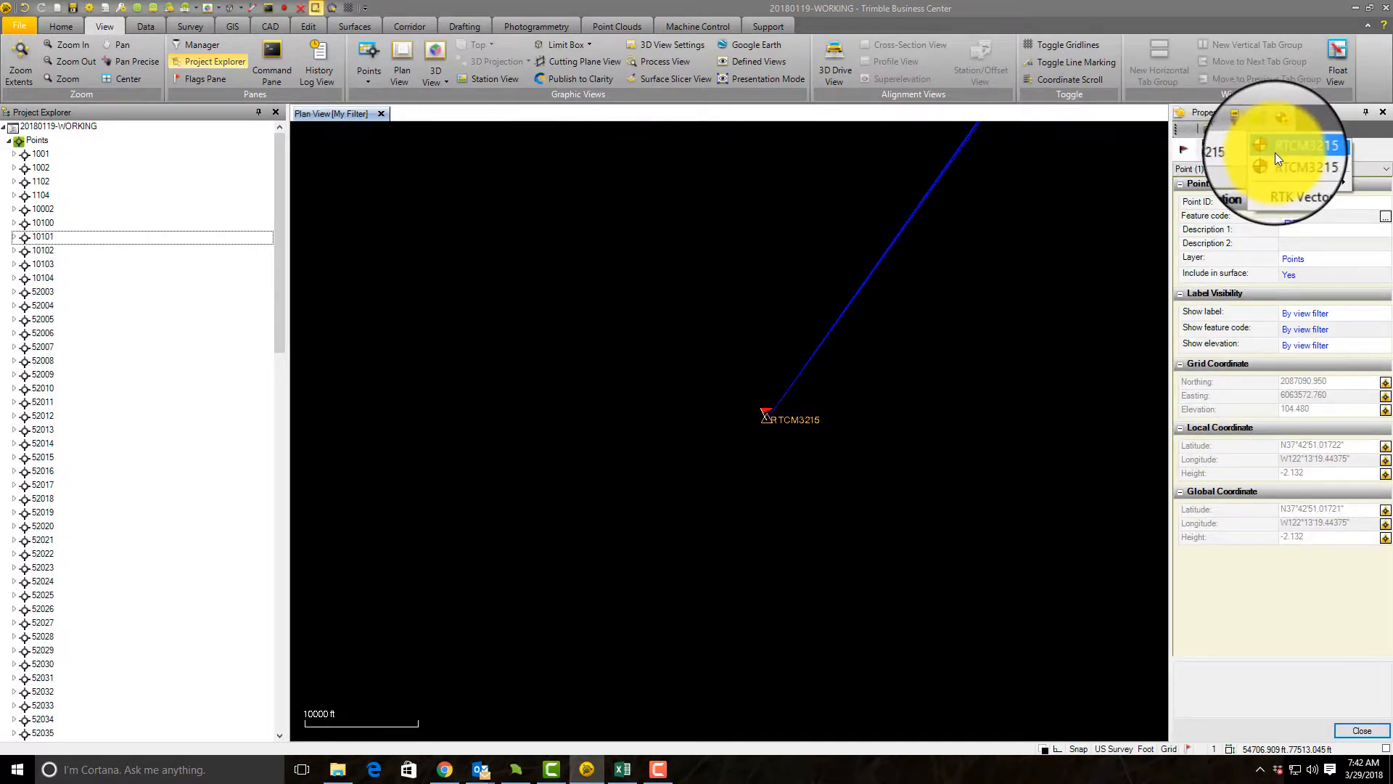
pyautogui.click(1274, 153)
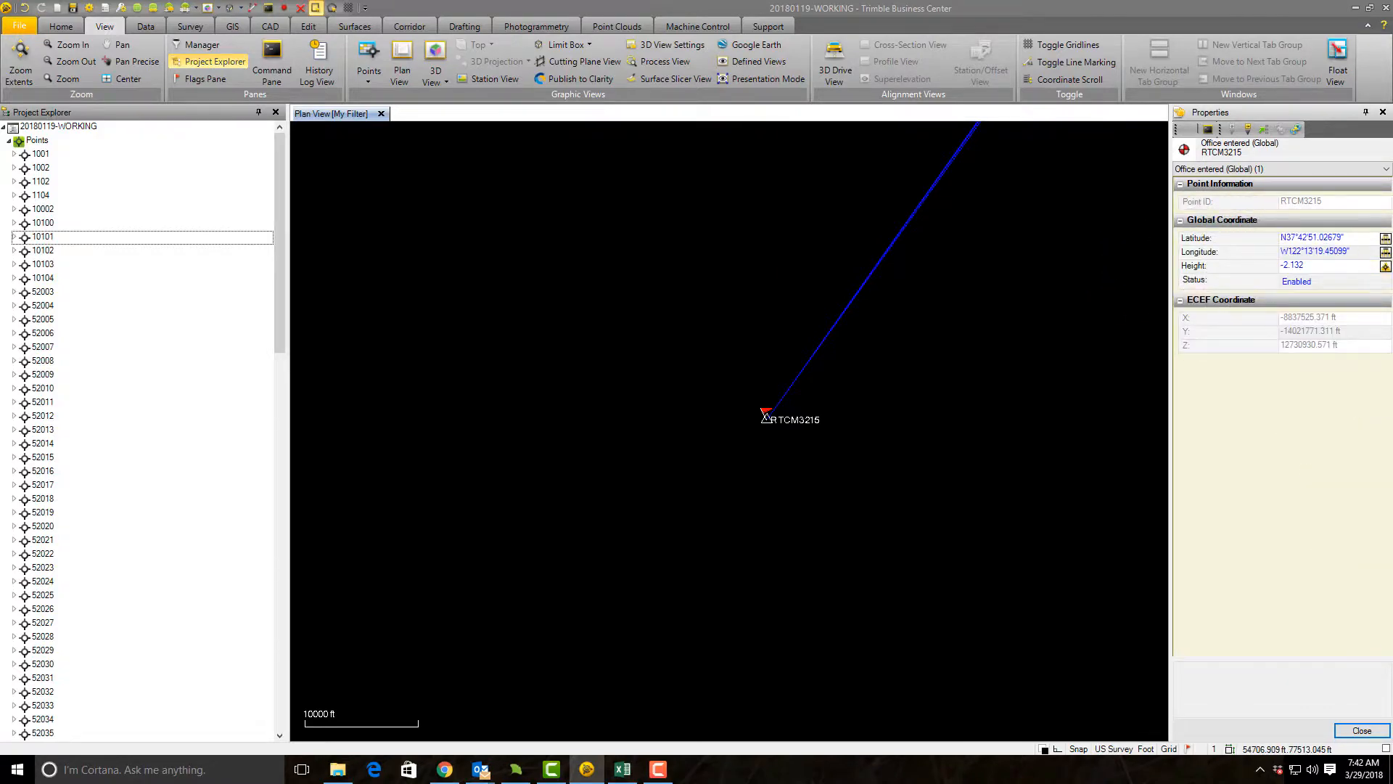
# Step: Review the original and shifted ellipsoid heights in E15:E16 of the Excel notes, then return to Trimble Business Center
pyautogui.hotkey('alt', 'Tab')
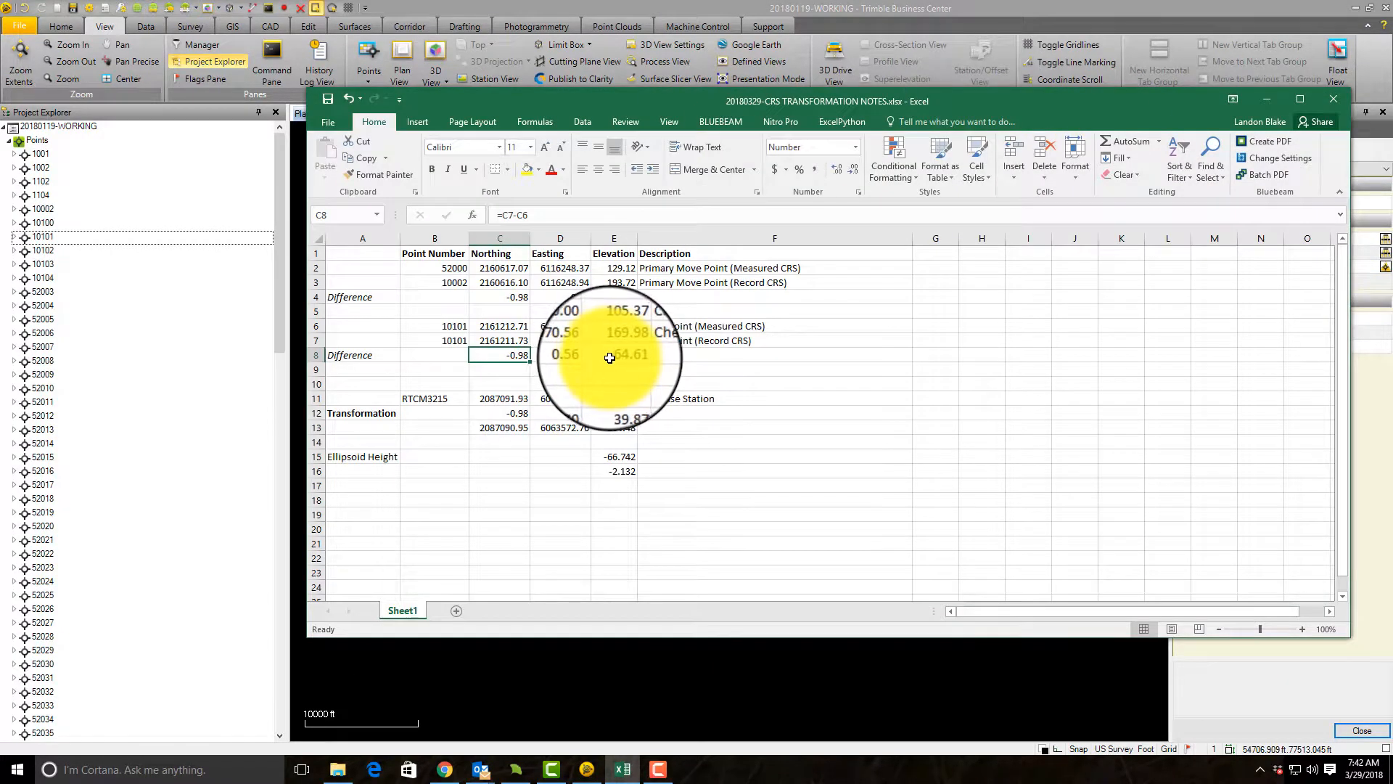
pyautogui.click(615, 468)
pyautogui.moveTo(616, 456); pyautogui.dragTo(616, 471)
pyautogui.click(1267, 100)
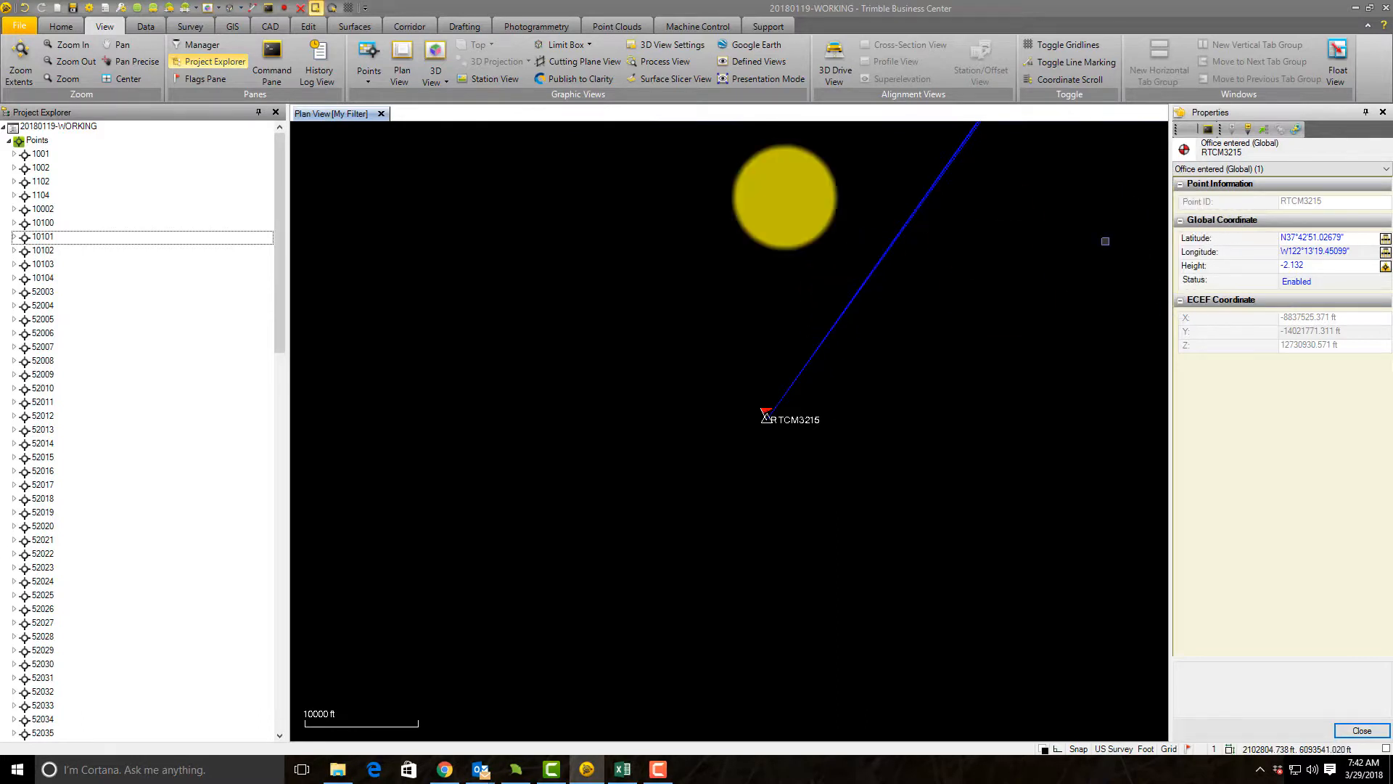
# Step: Compare the grid, local and global coordinates of check point 10101 and base station RTCM3215, and close their properties
pyautogui.click(42, 241)
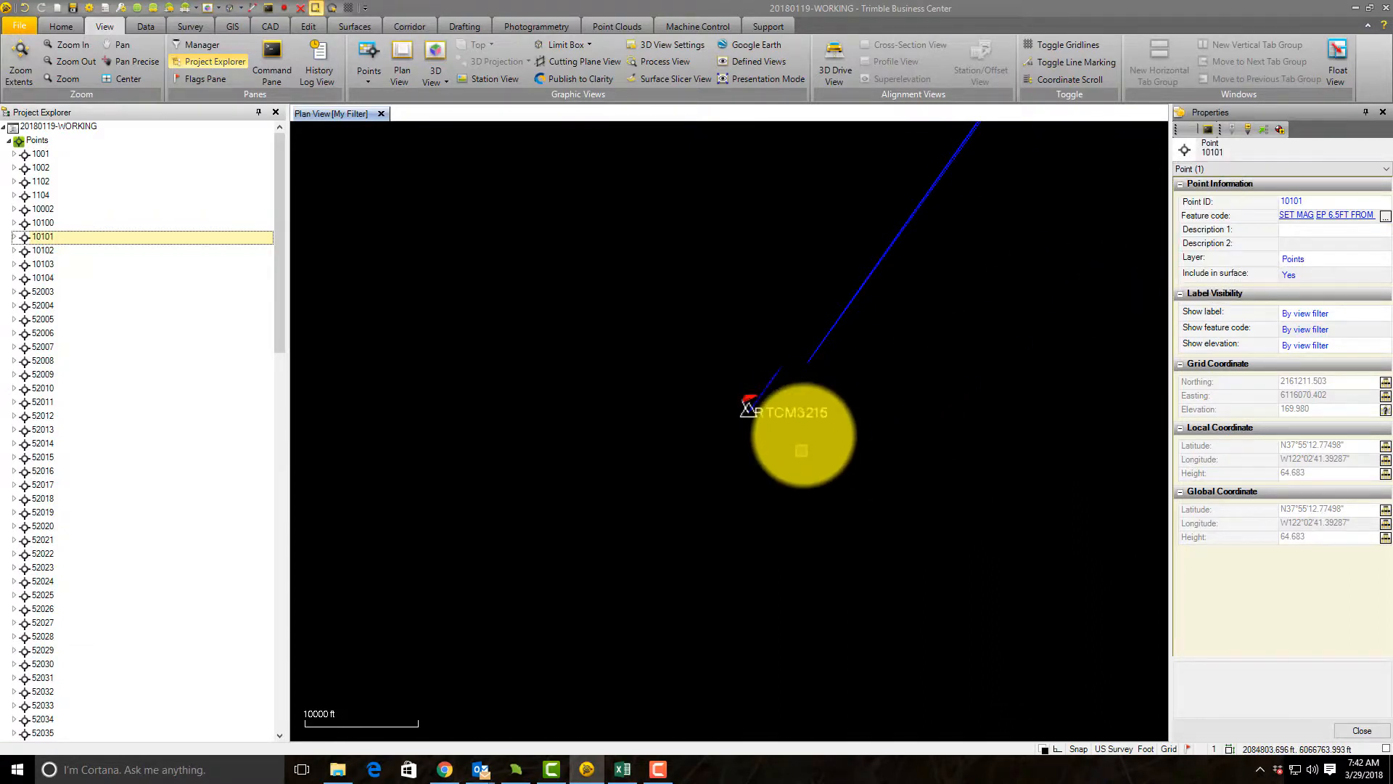
pyautogui.click(801, 424)
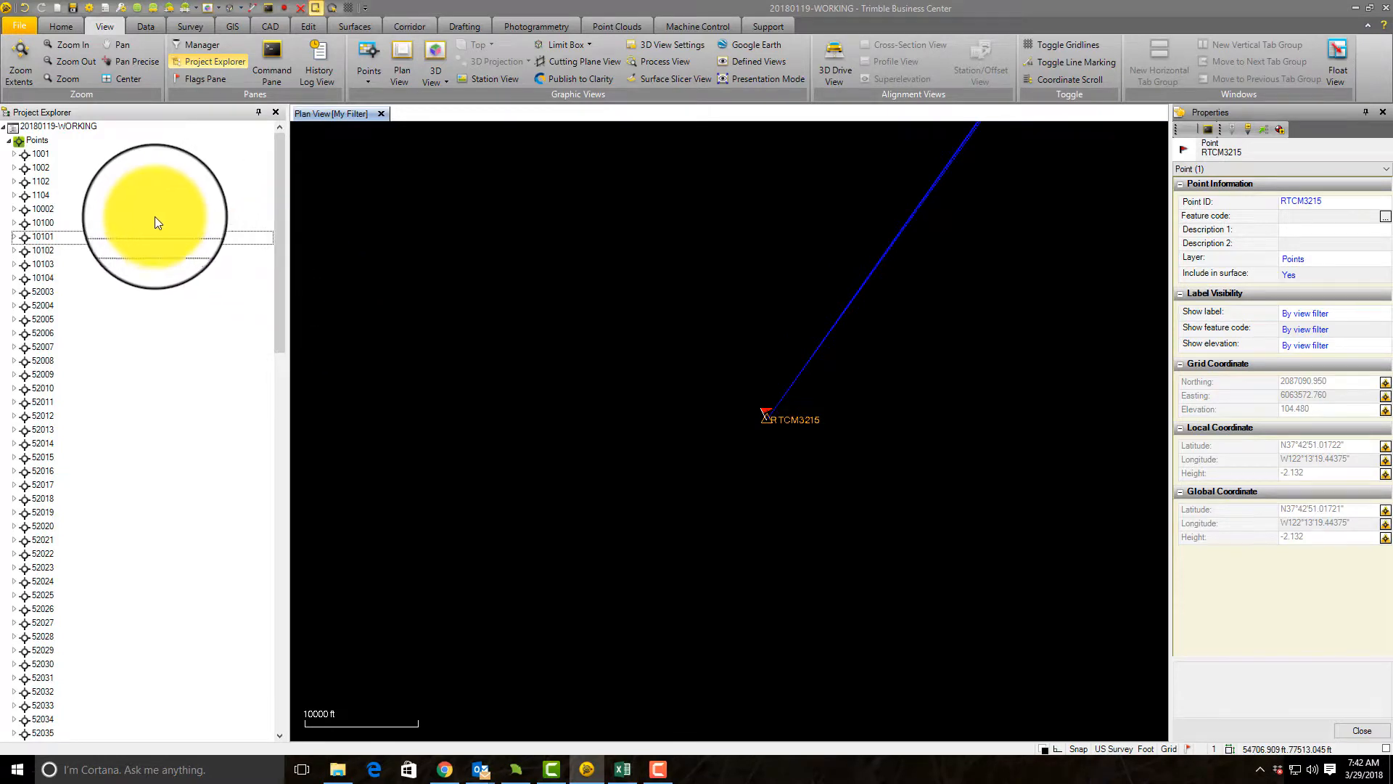
pyautogui.click(48, 236)
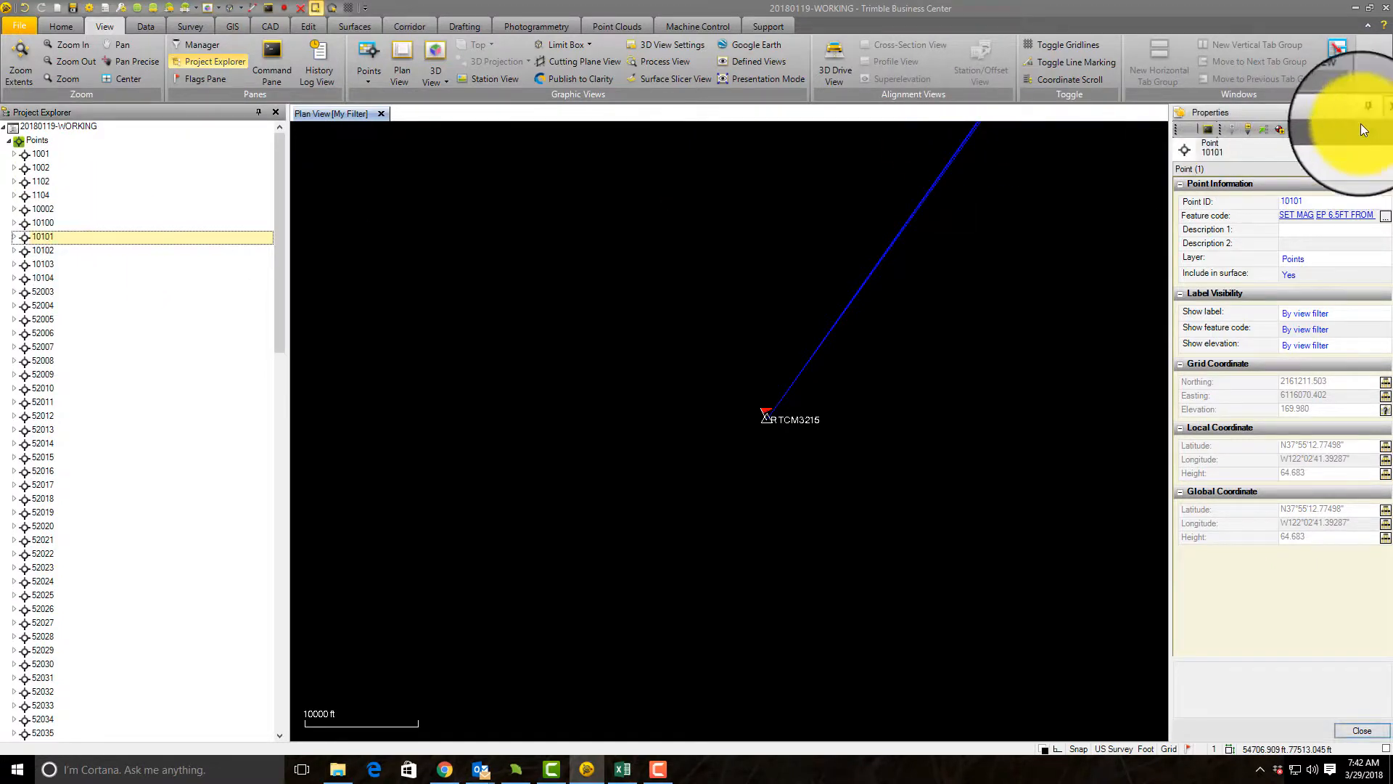
pyautogui.click(1385, 98)
# Step: Examine the site's shot points, the nearby 1001 to 1104 points and the RTN vectors in the plan view
pyautogui.scroll(-2, 568, 298)
pyautogui.scroll(-6, 595, 299)
pyautogui.moveTo(749, 206); pyautogui.dragTo(750, 309)
pyautogui.scroll(5, 747, 298)
pyautogui.scroll(10, 730, 305)
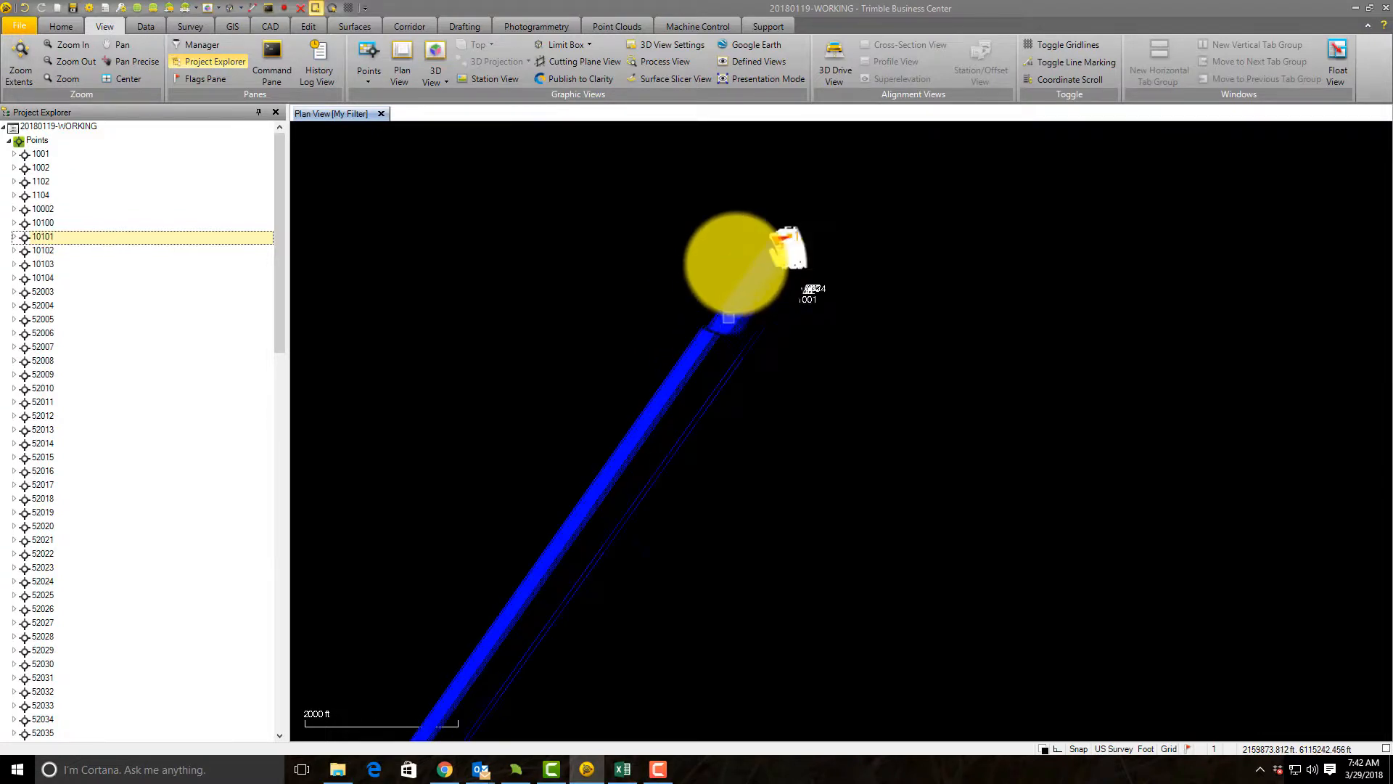
pyautogui.moveTo(992, 347); pyautogui.dragTo(988, 404)
pyautogui.click(958, 415)
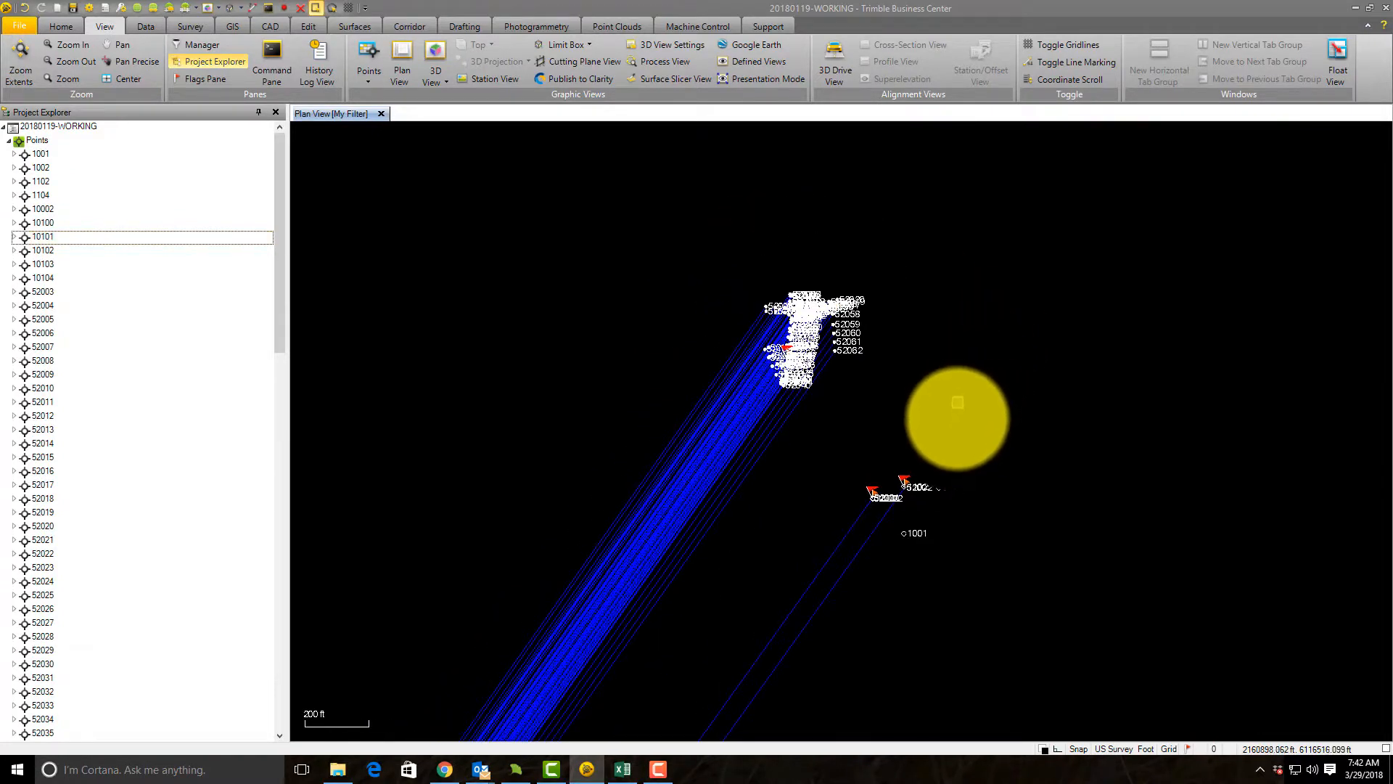
pyautogui.scroll(4, 919, 557)
pyautogui.scroll(-3, 830, 403)
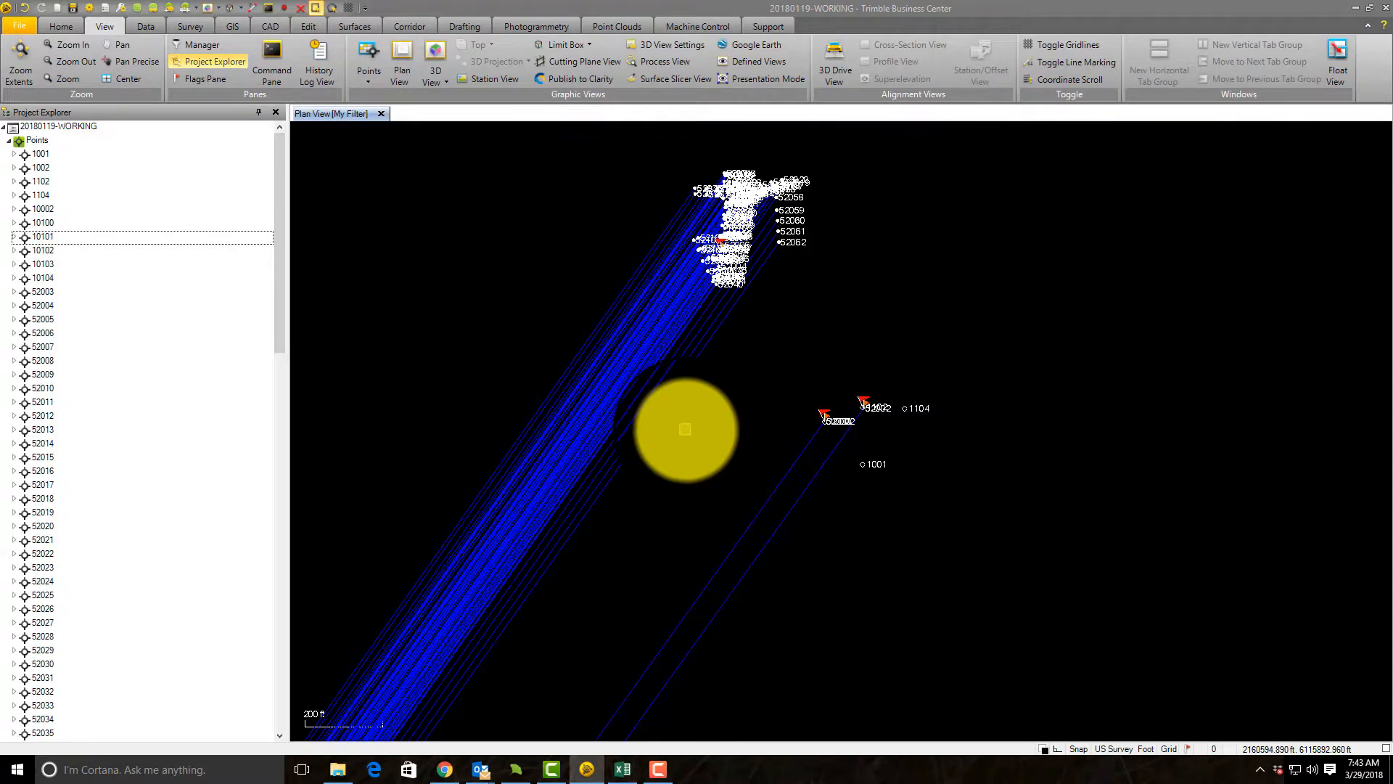
pyautogui.scroll(2, 916, 480)
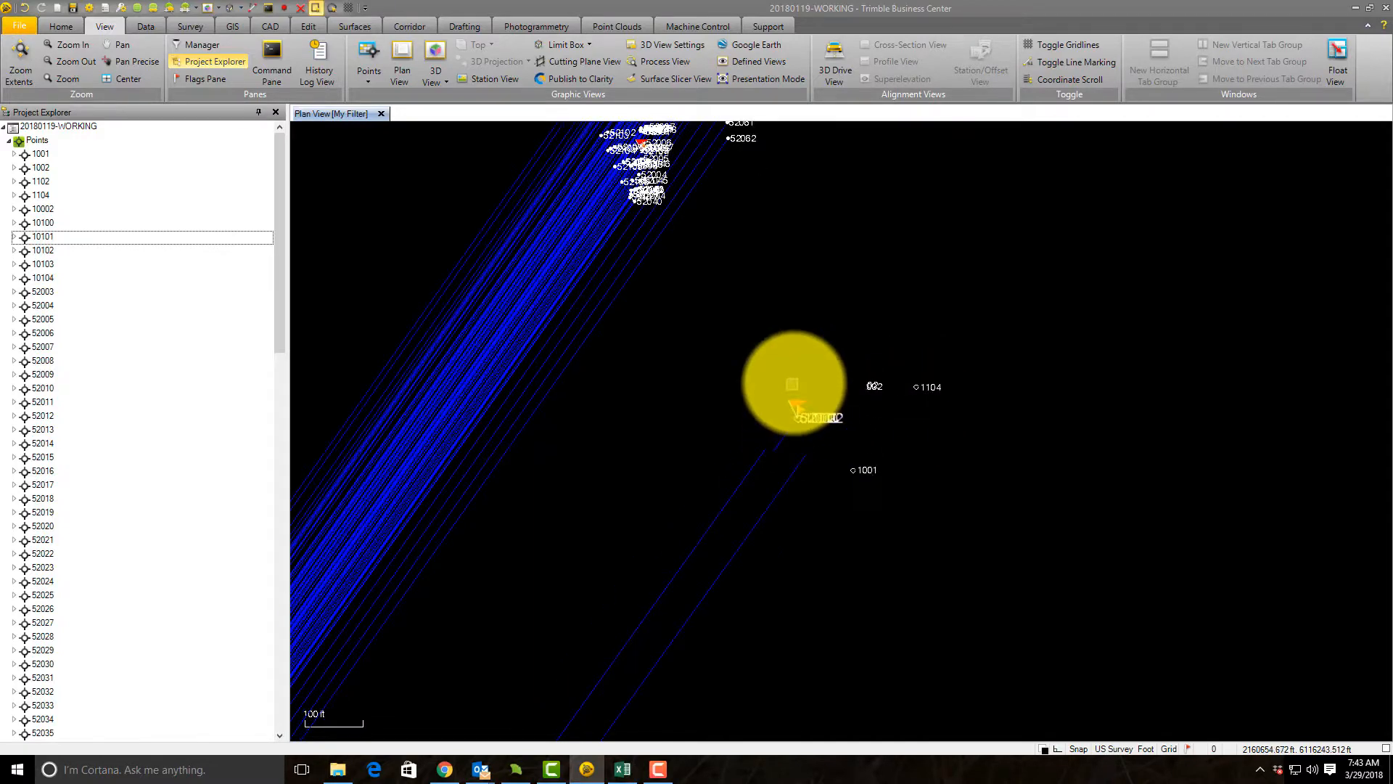
pyautogui.scroll(3, 798, 388)
pyautogui.scroll(1, 768, 408)
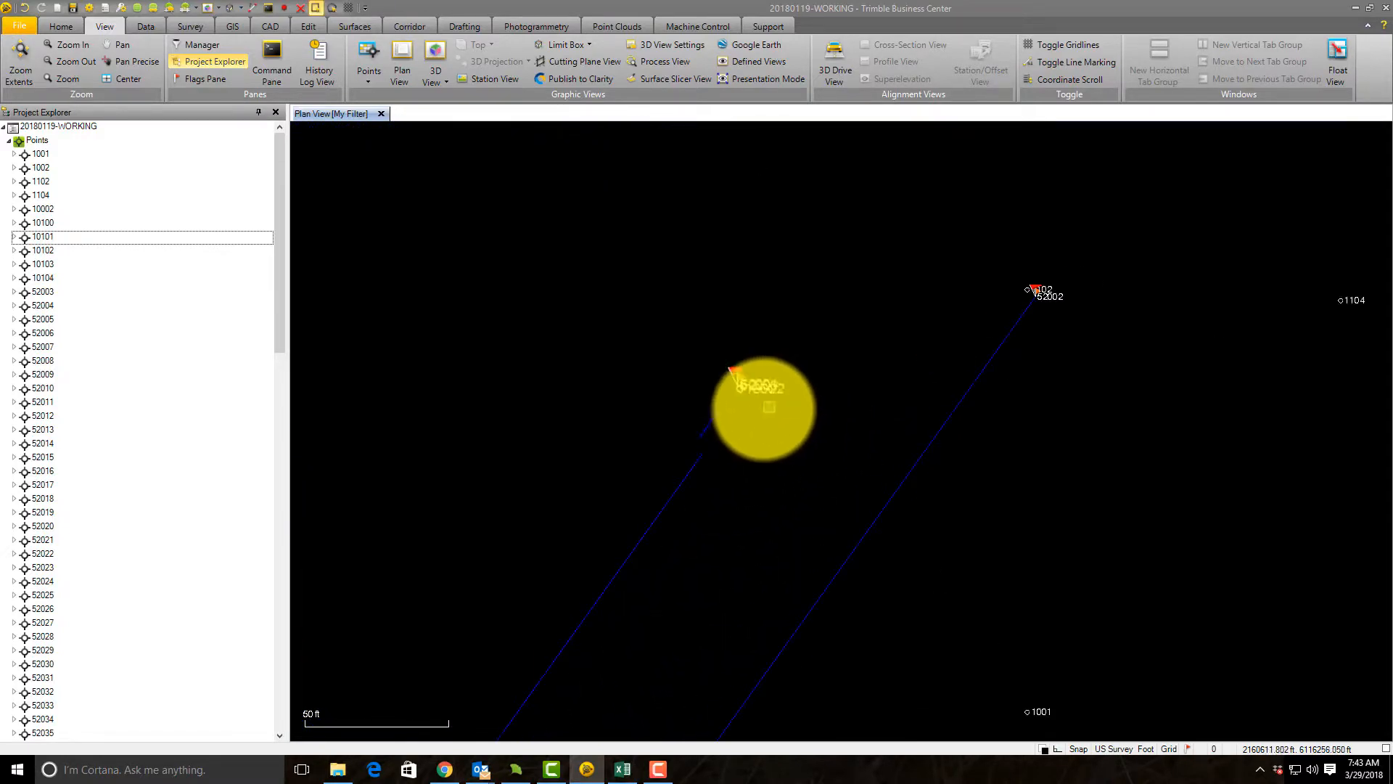
pyautogui.scroll(-5, 762, 403)
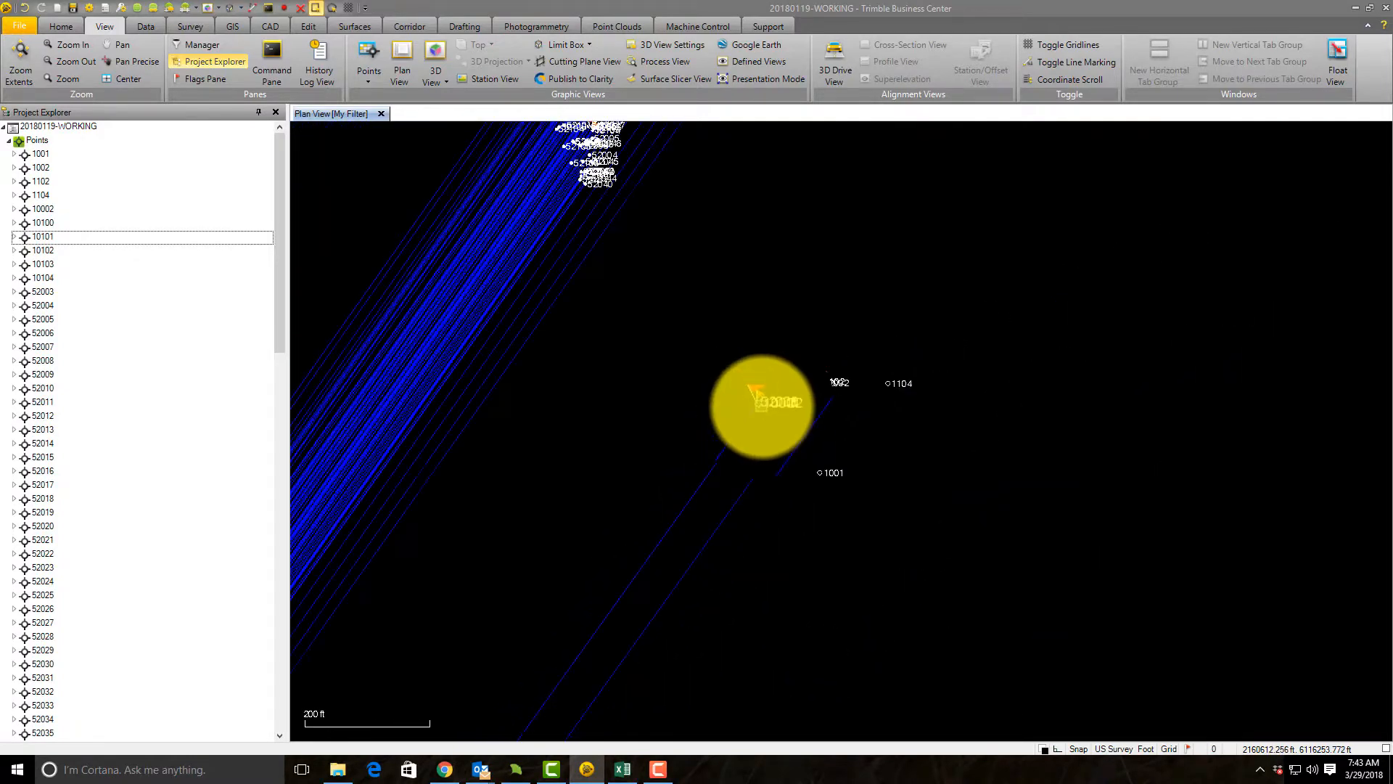
pyautogui.moveTo(600, 254); pyautogui.dragTo(672, 307)
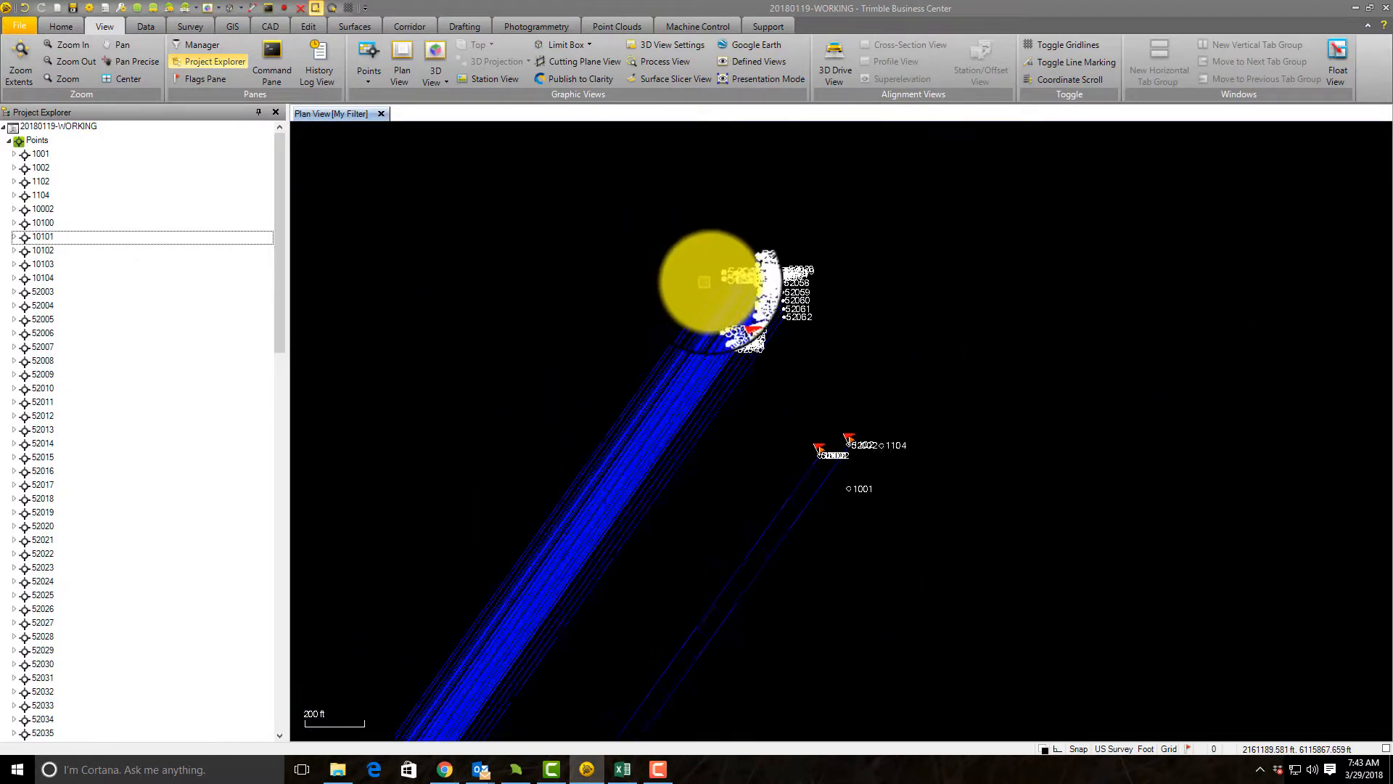
pyautogui.scroll(5, 730, 289)
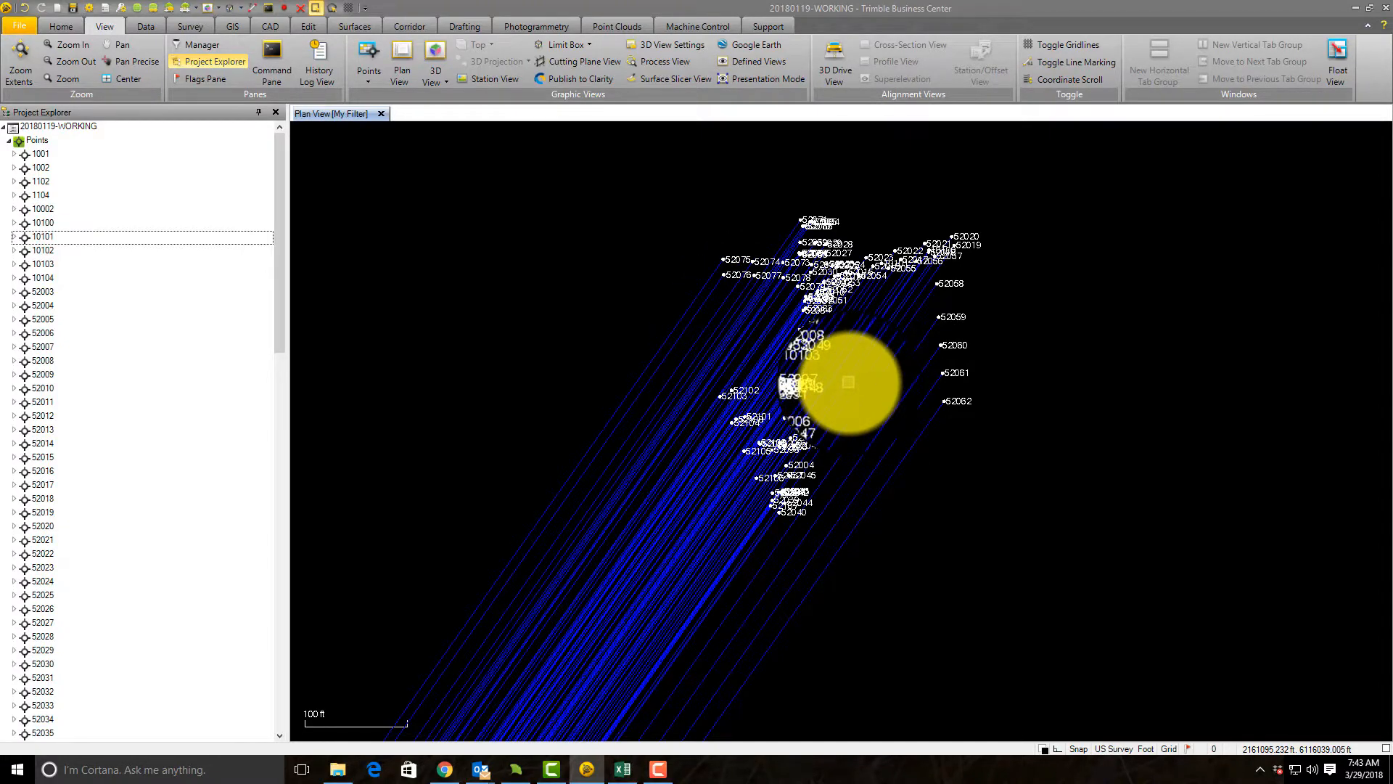
pyautogui.scroll(3, 842, 374)
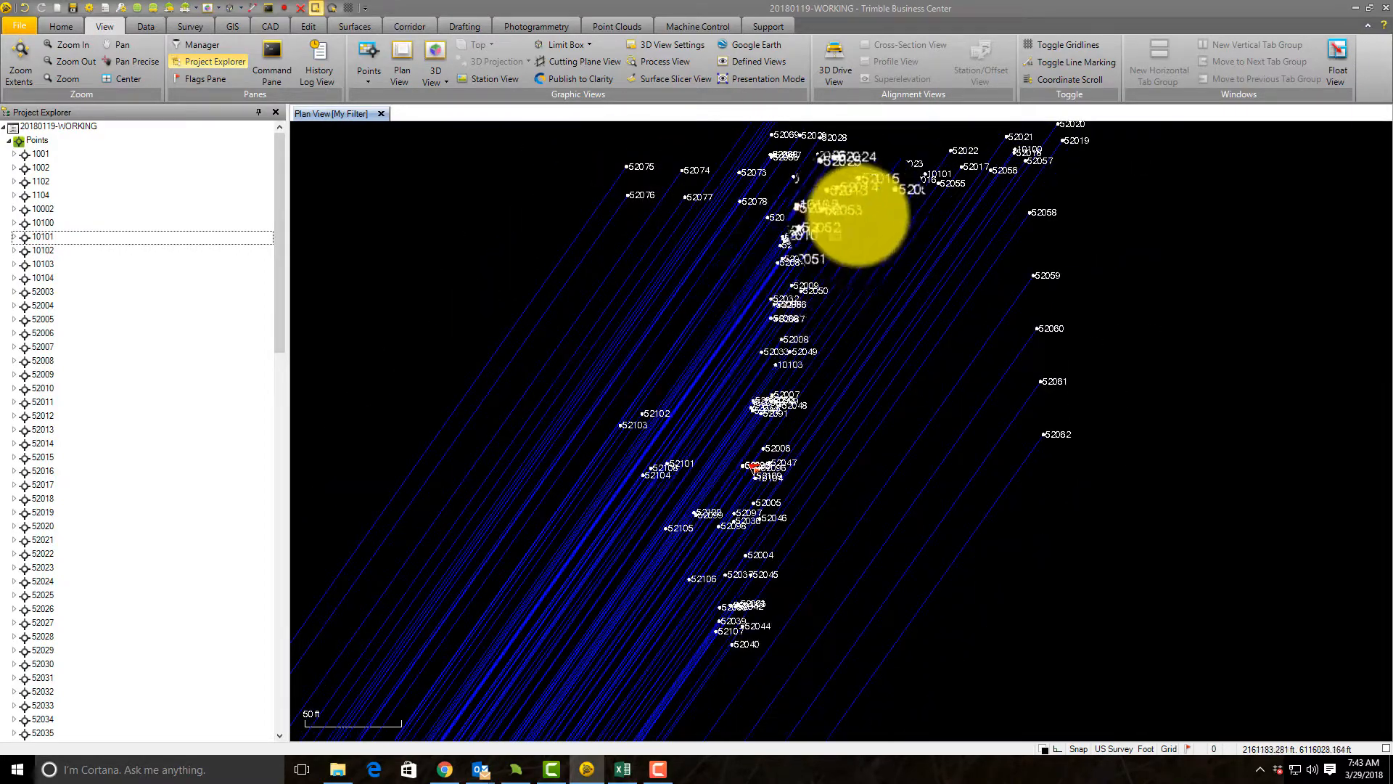
pyautogui.moveTo(856, 218); pyautogui.dragTo(878, 336)
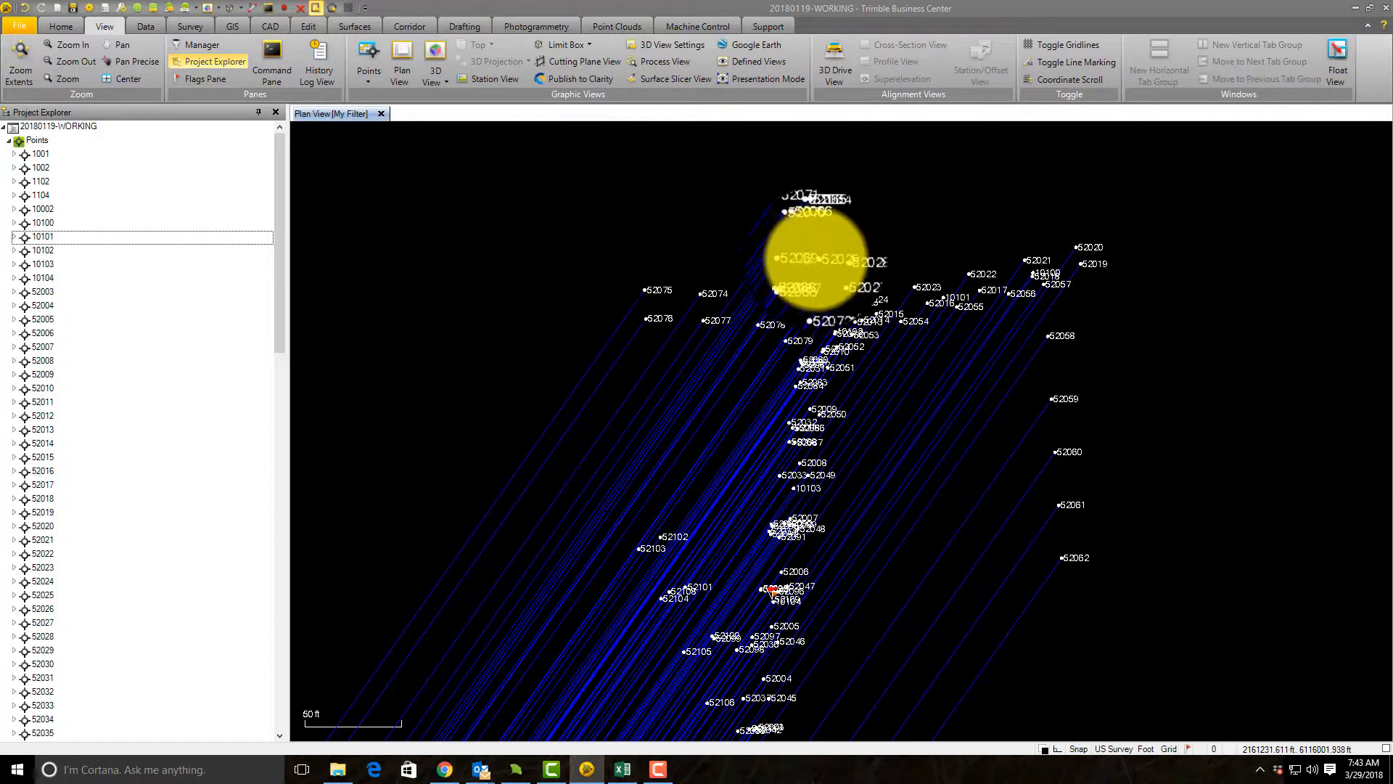
# Step: Highlight points 10002 through 10104 to see where they lie in the plan view, and clear the selection
pyautogui.click(49, 211)
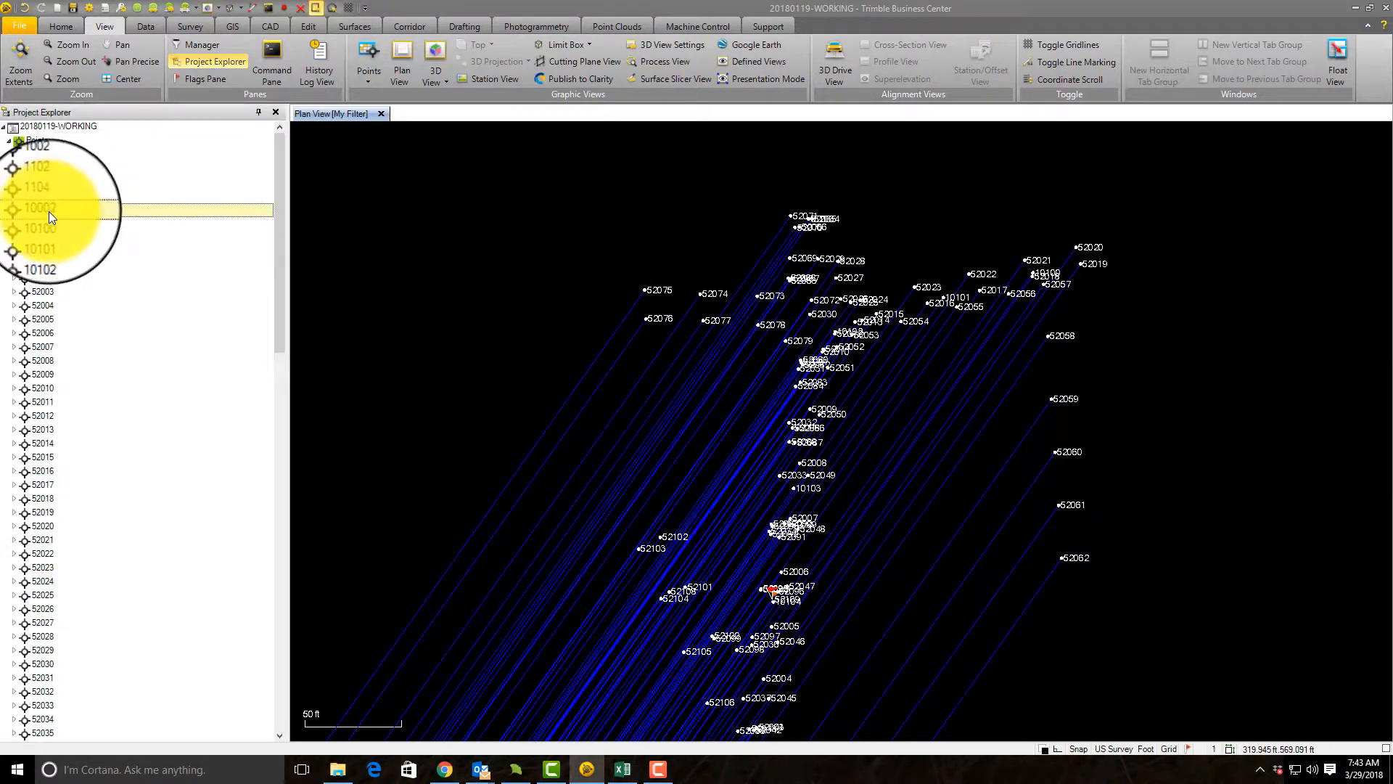
pyautogui.keyDown('shift'); pyautogui.click(57, 277); pyautogui.keyUp('shift')
pyautogui.scroll(-2, 747, 265)
pyautogui.scroll(2, 862, 366)
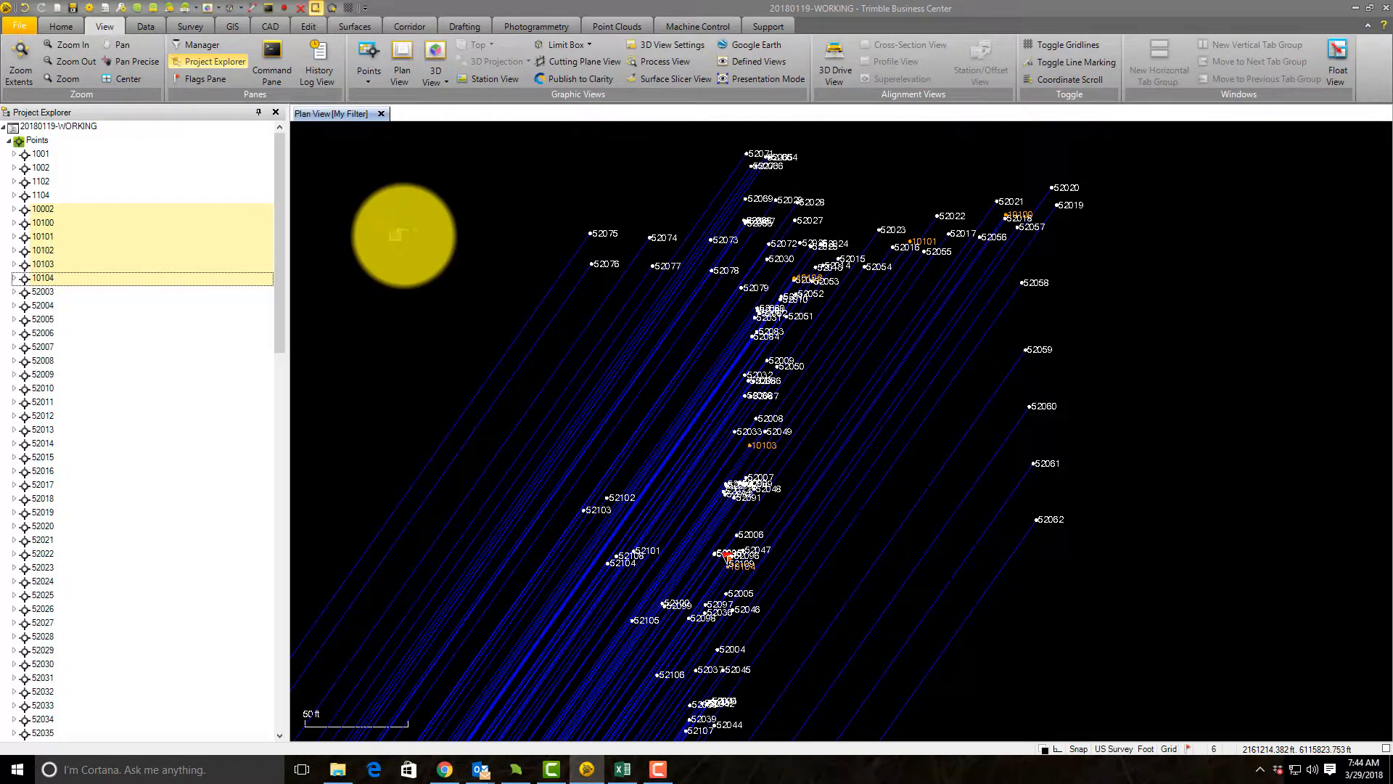
pyautogui.click(403, 235)
pyautogui.scroll(-3, 632, 222)
pyautogui.moveTo(531, 191); pyautogui.dragTo(731, 400)
pyautogui.scroll(6, 738, 273)
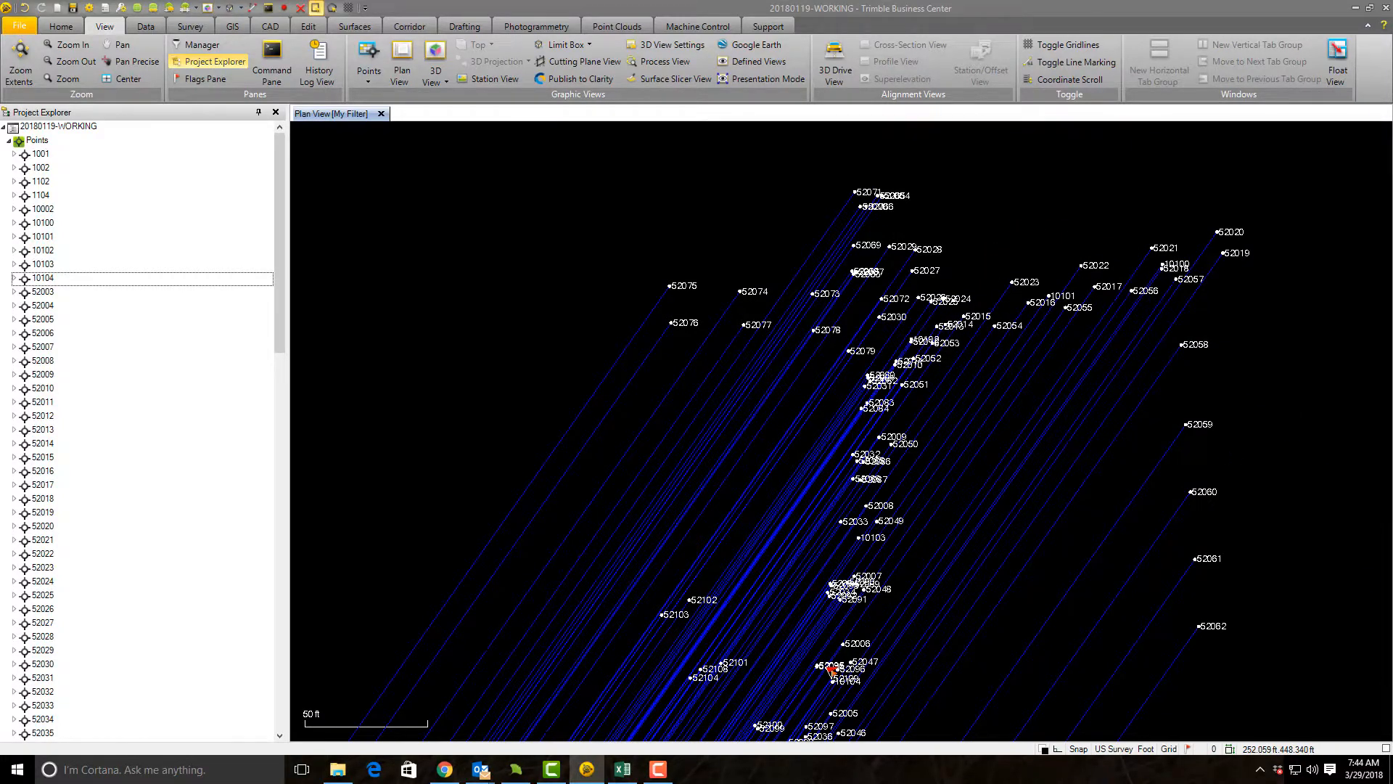
# Step: Select points 10002 through 10104 and set up their export in the custom P,N,E,elev,Code format
pyautogui.click(37, 211)
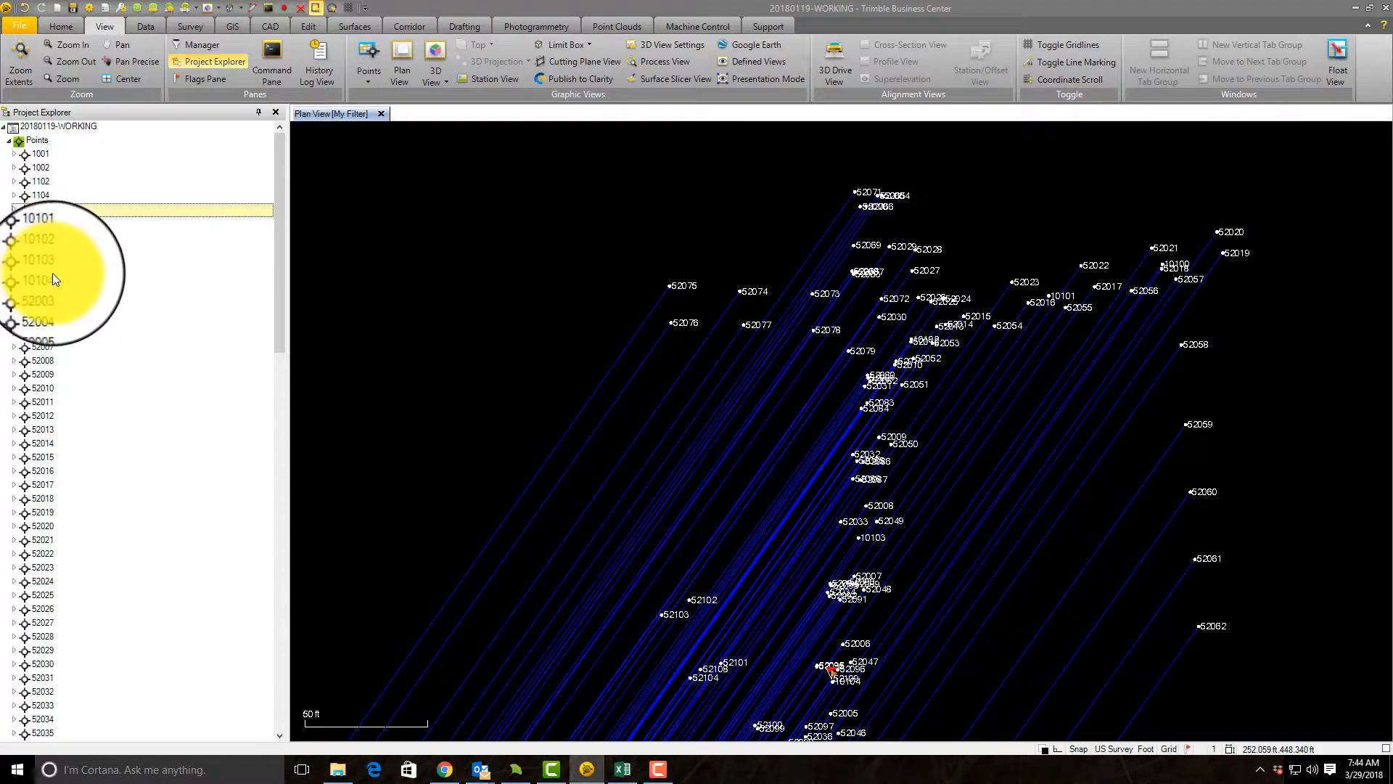
pyautogui.keyDown('shift'); pyautogui.click(50, 277); pyautogui.keyUp('shift')
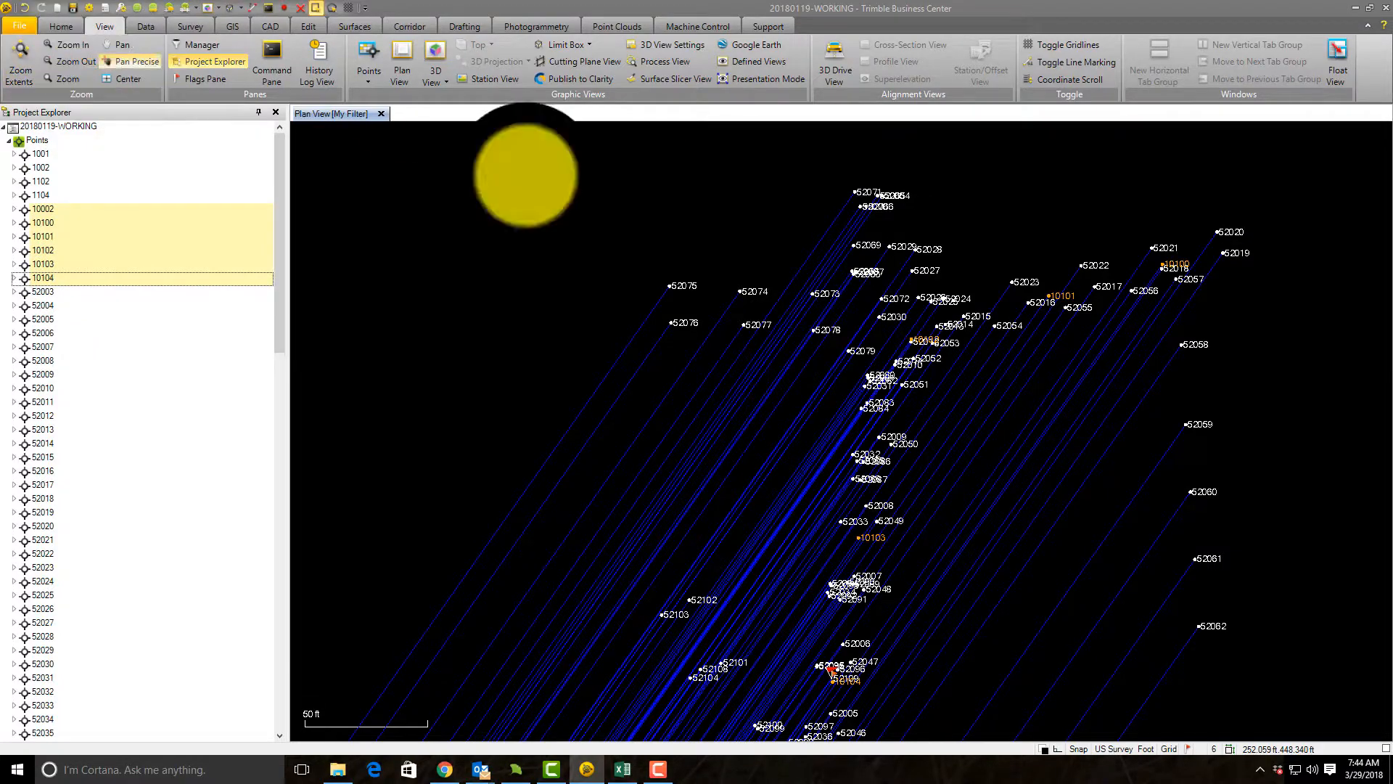
pyautogui.click(61, 26)
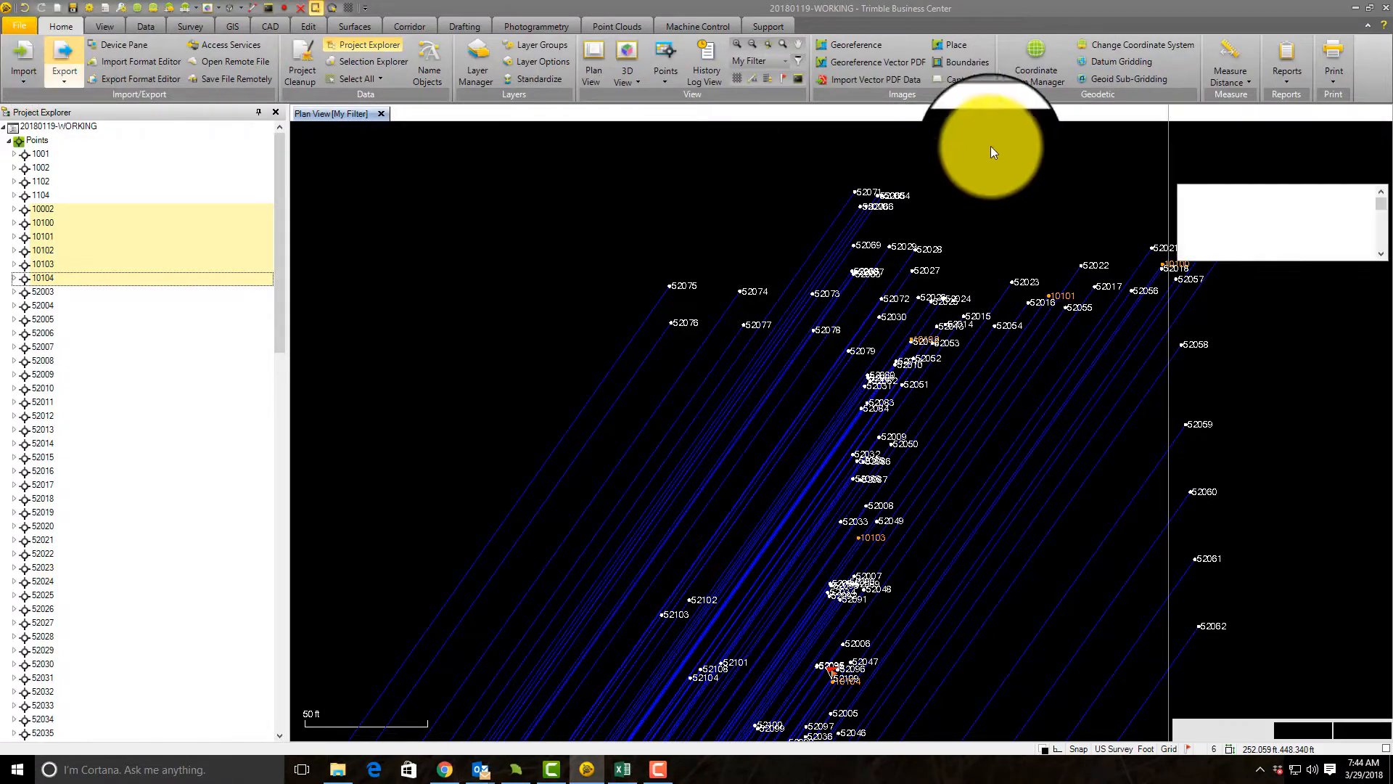
pyautogui.click(1225, 217)
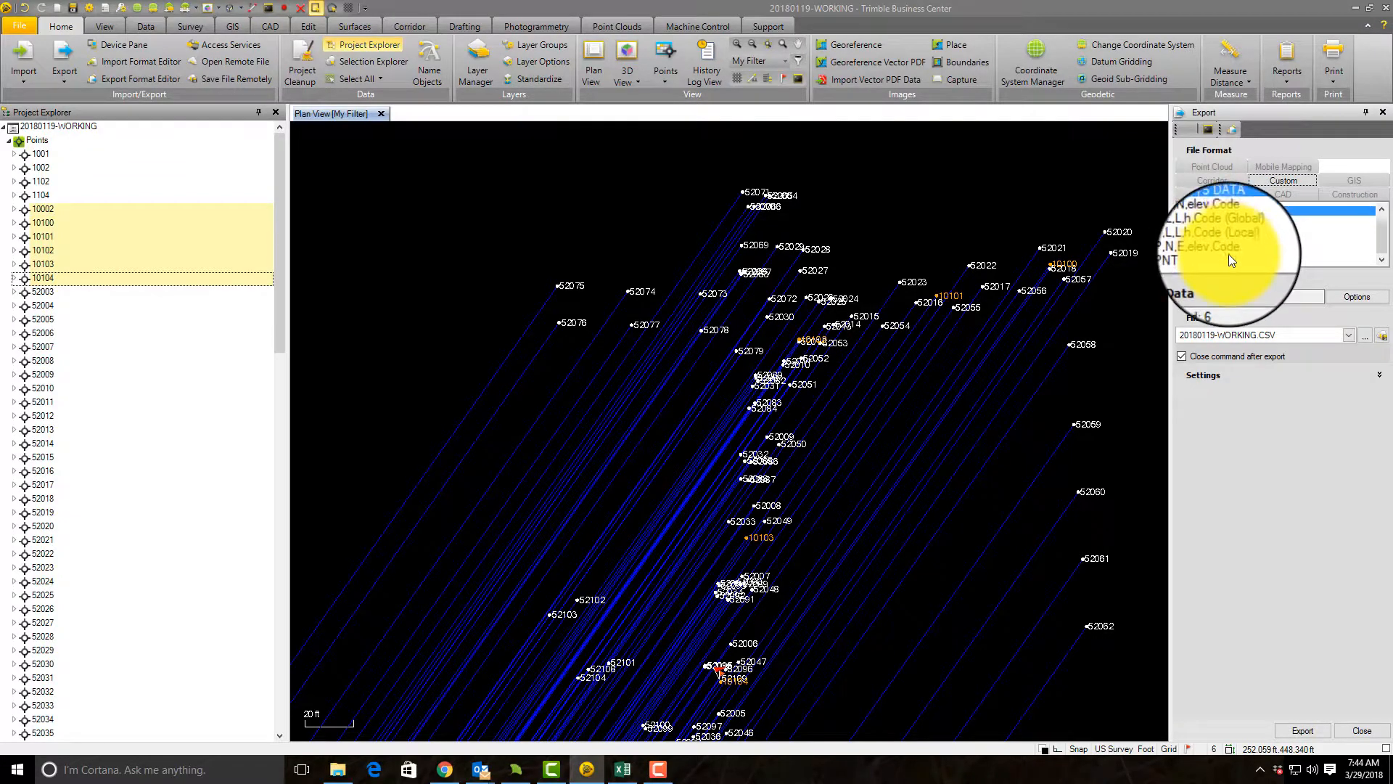
pyautogui.click(1225, 245)
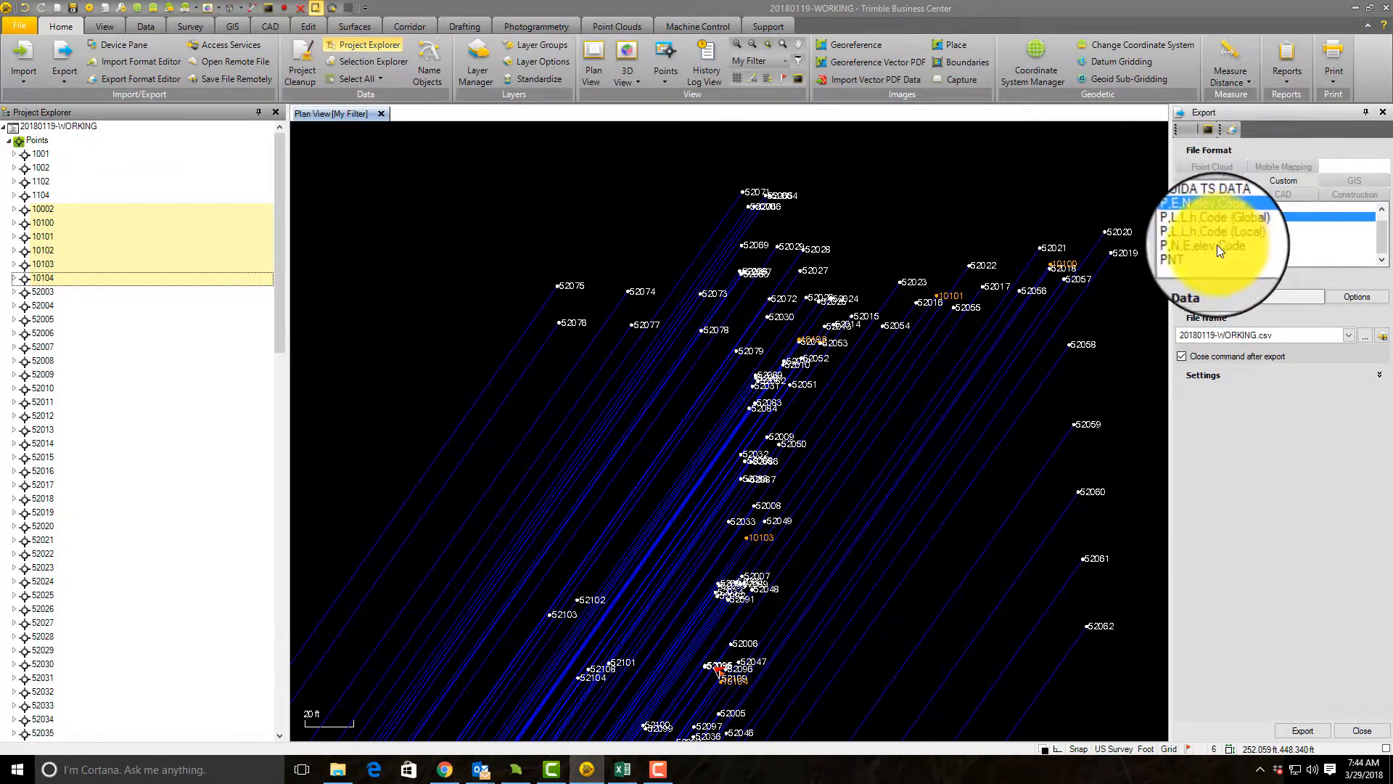
pyautogui.click(1354, 296)
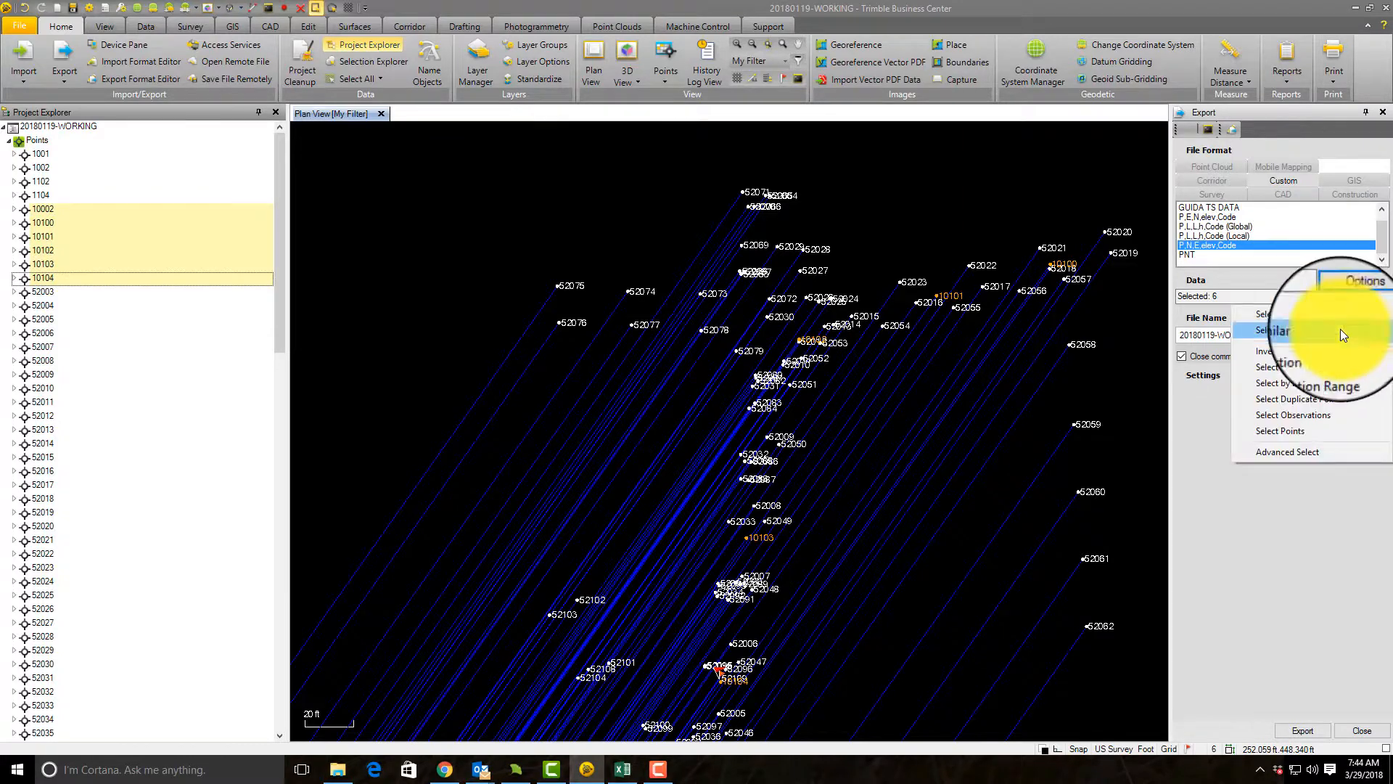
pyautogui.click(1347, 285)
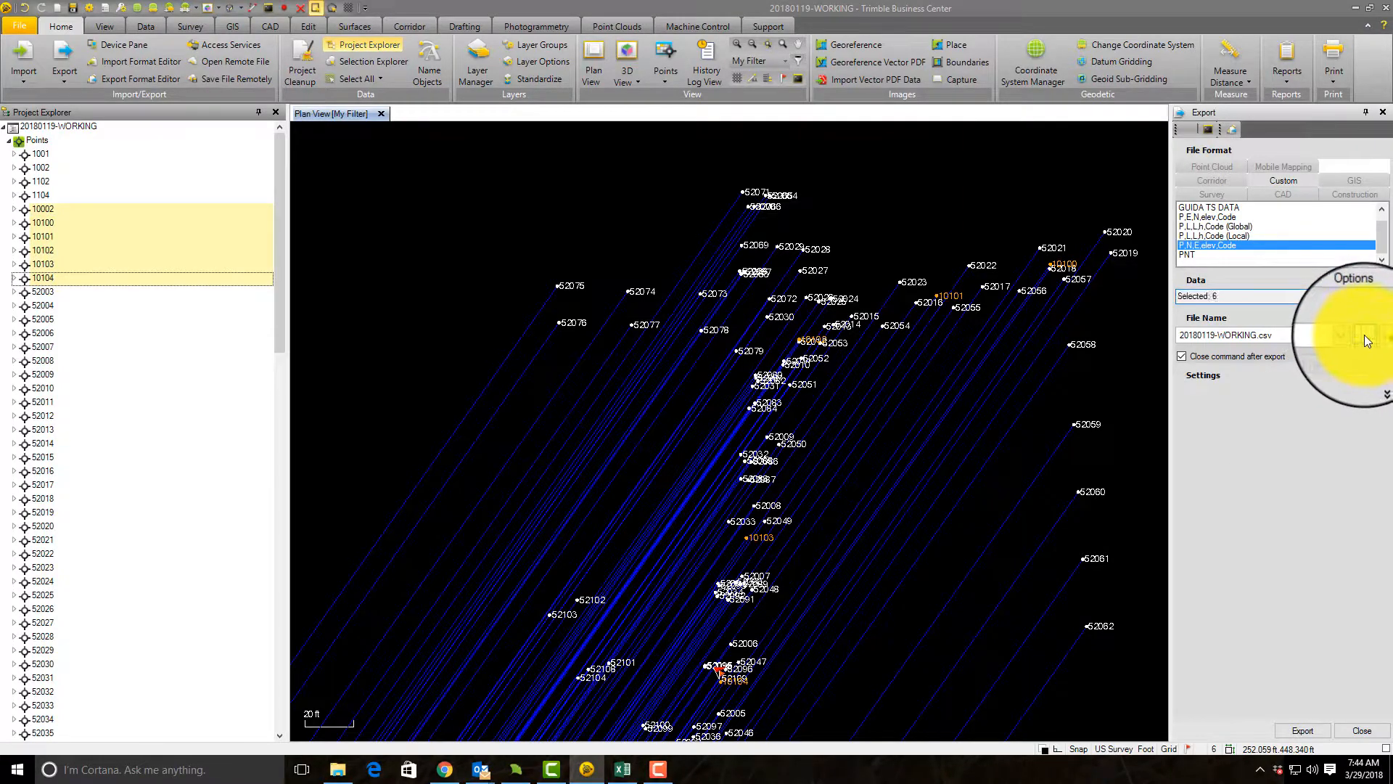
# Step: Export the selected control points to 20180329-CONTROL.csv in the project's Survey\Points folder
pyautogui.click(1363, 335)
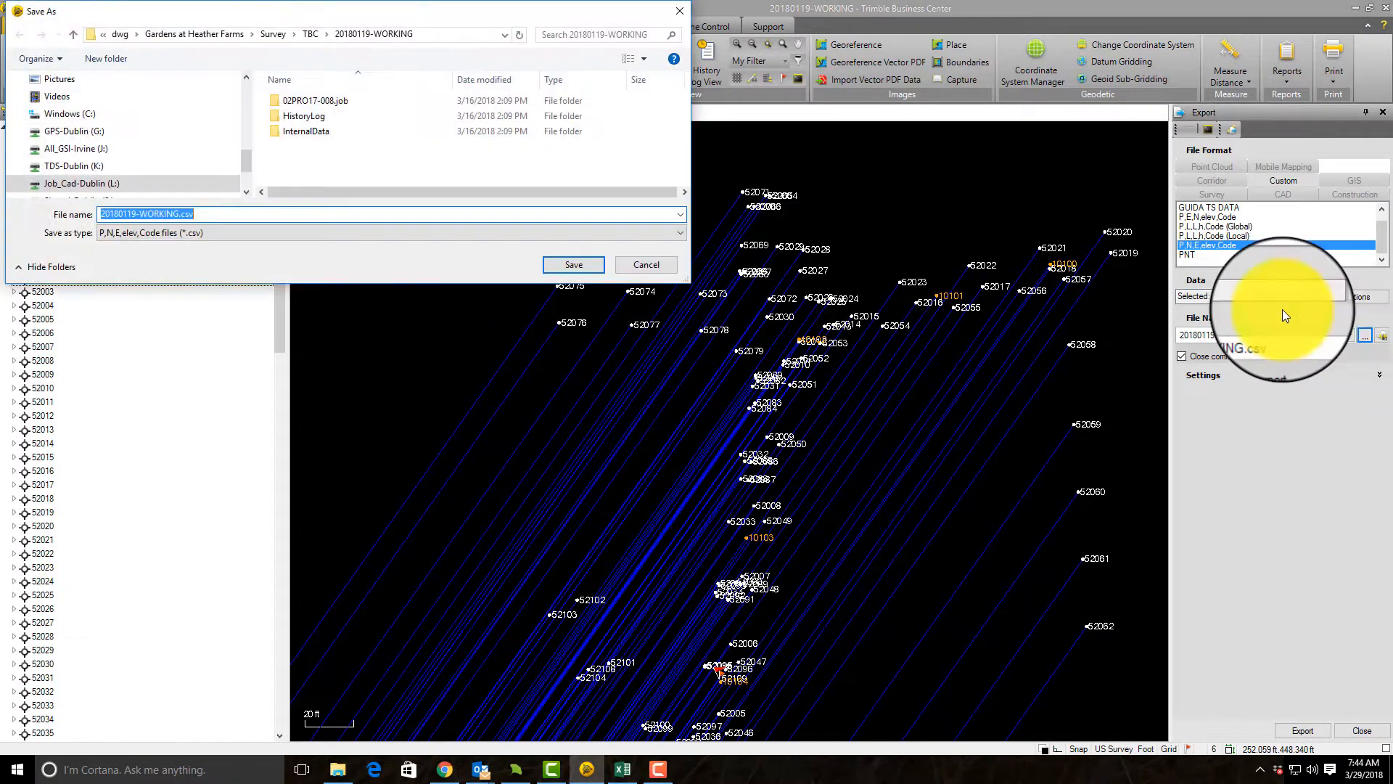
pyautogui.click(284, 36)
pyautogui.click(298, 116)
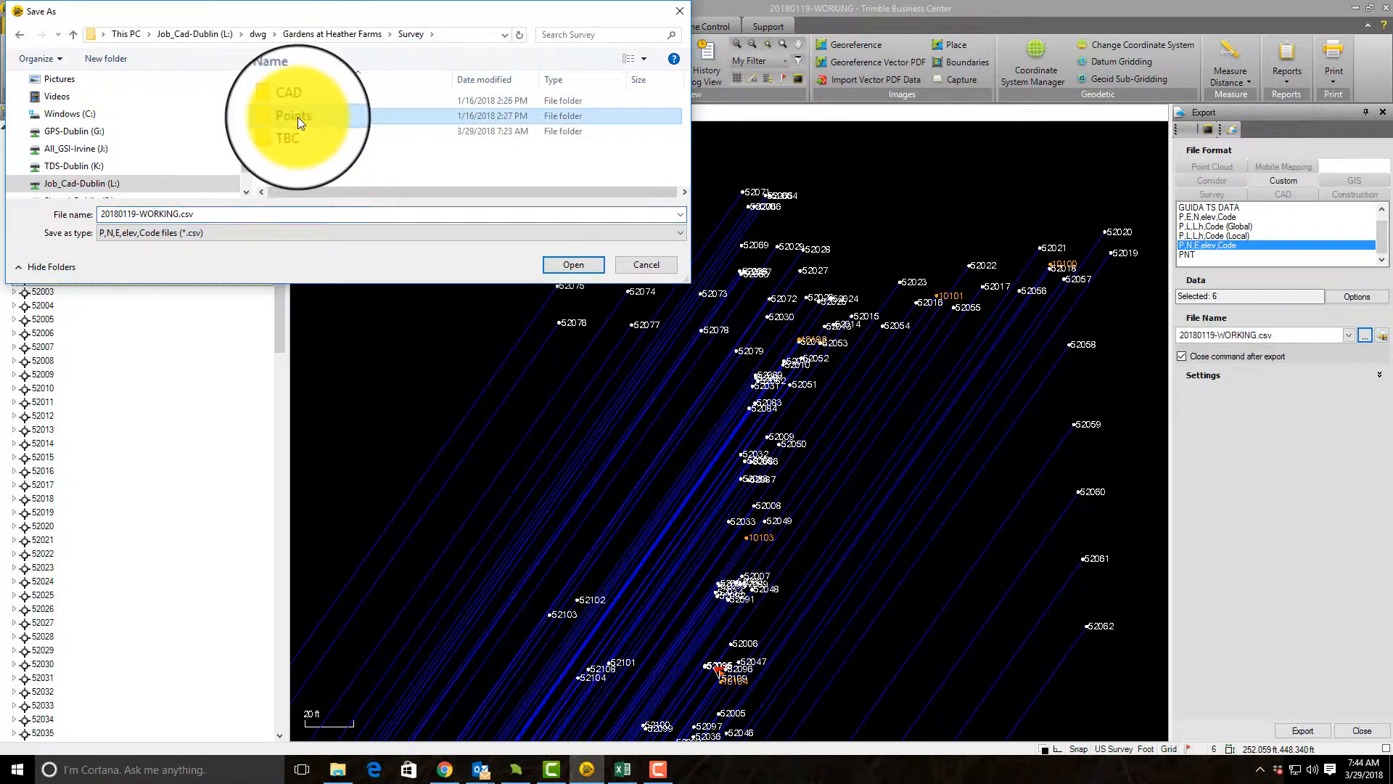
pyautogui.doubleClick(295, 116)
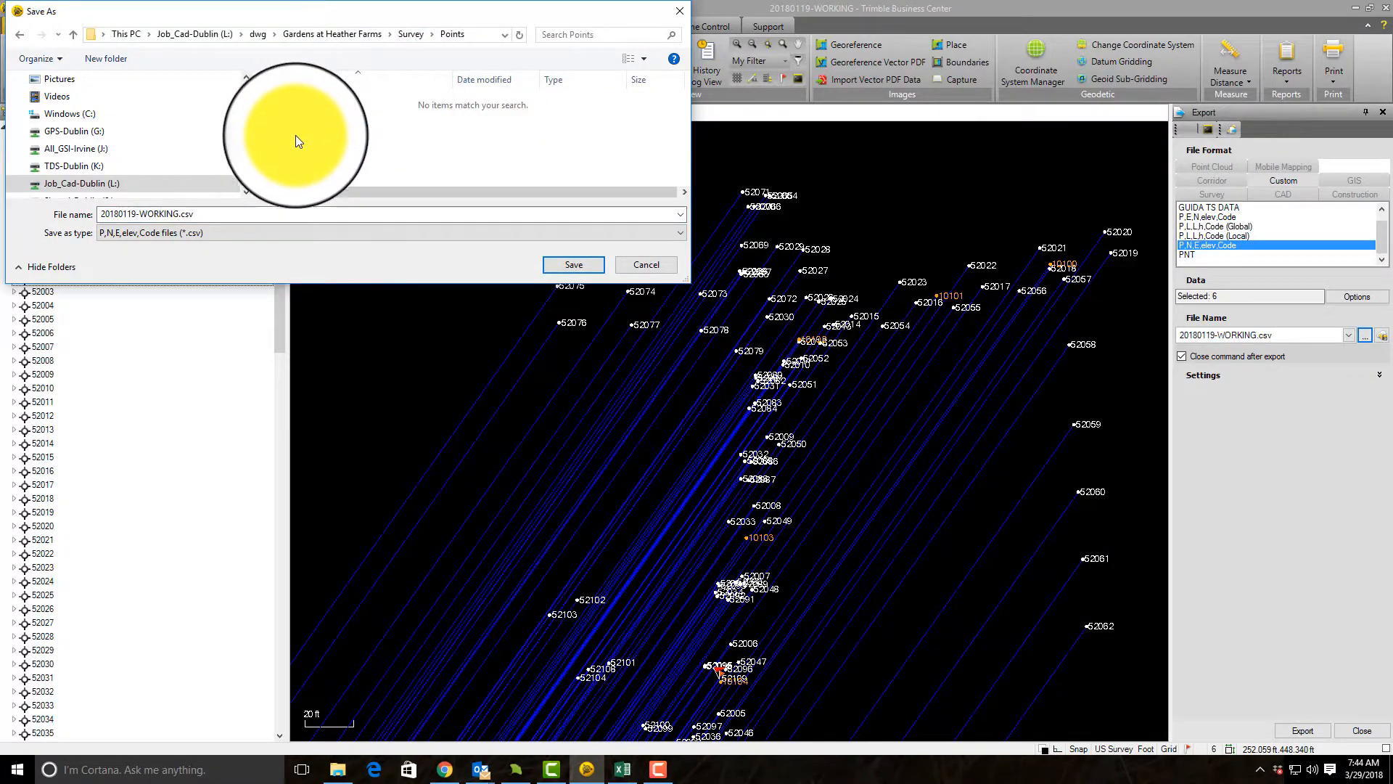
pyautogui.moveTo(174, 215); pyautogui.dragTo(142, 212)
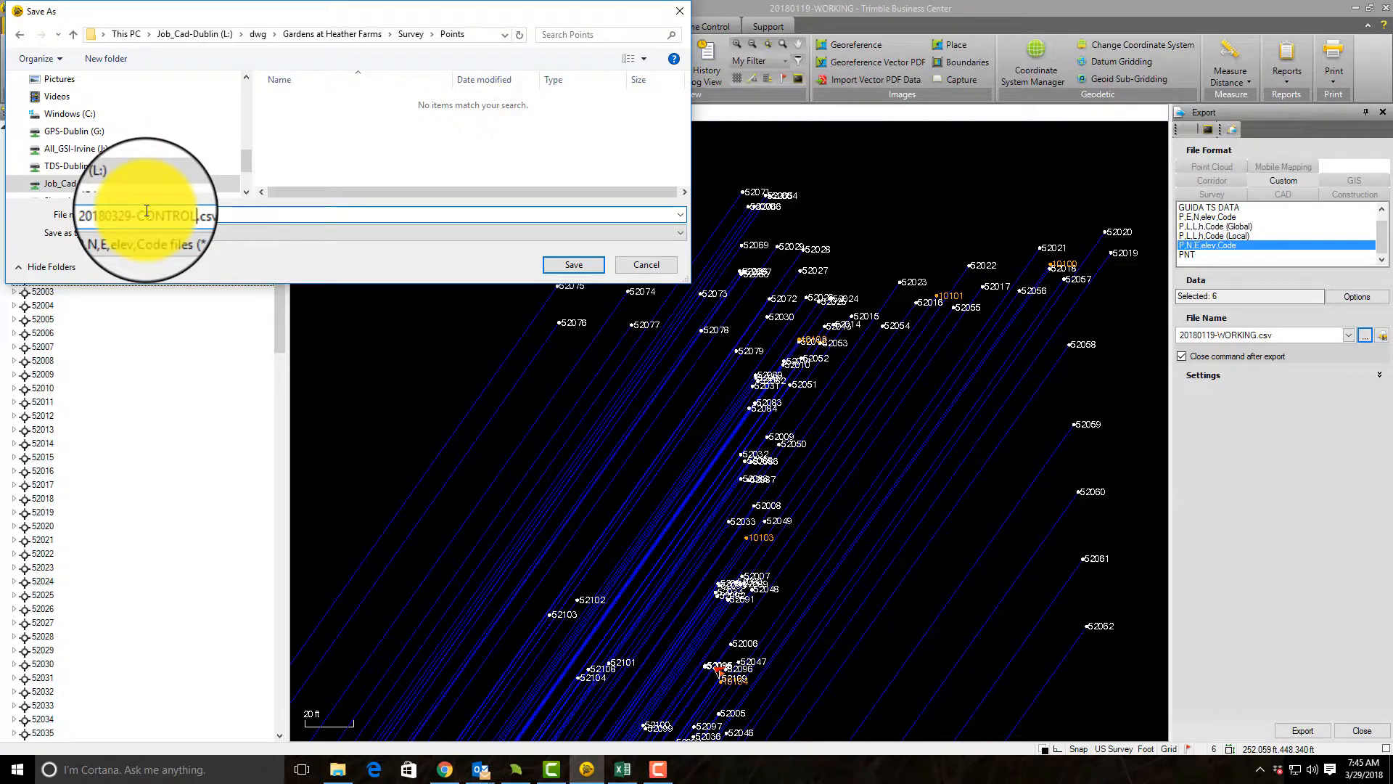
pyautogui.press('Return')
pyautogui.click(1321, 732)
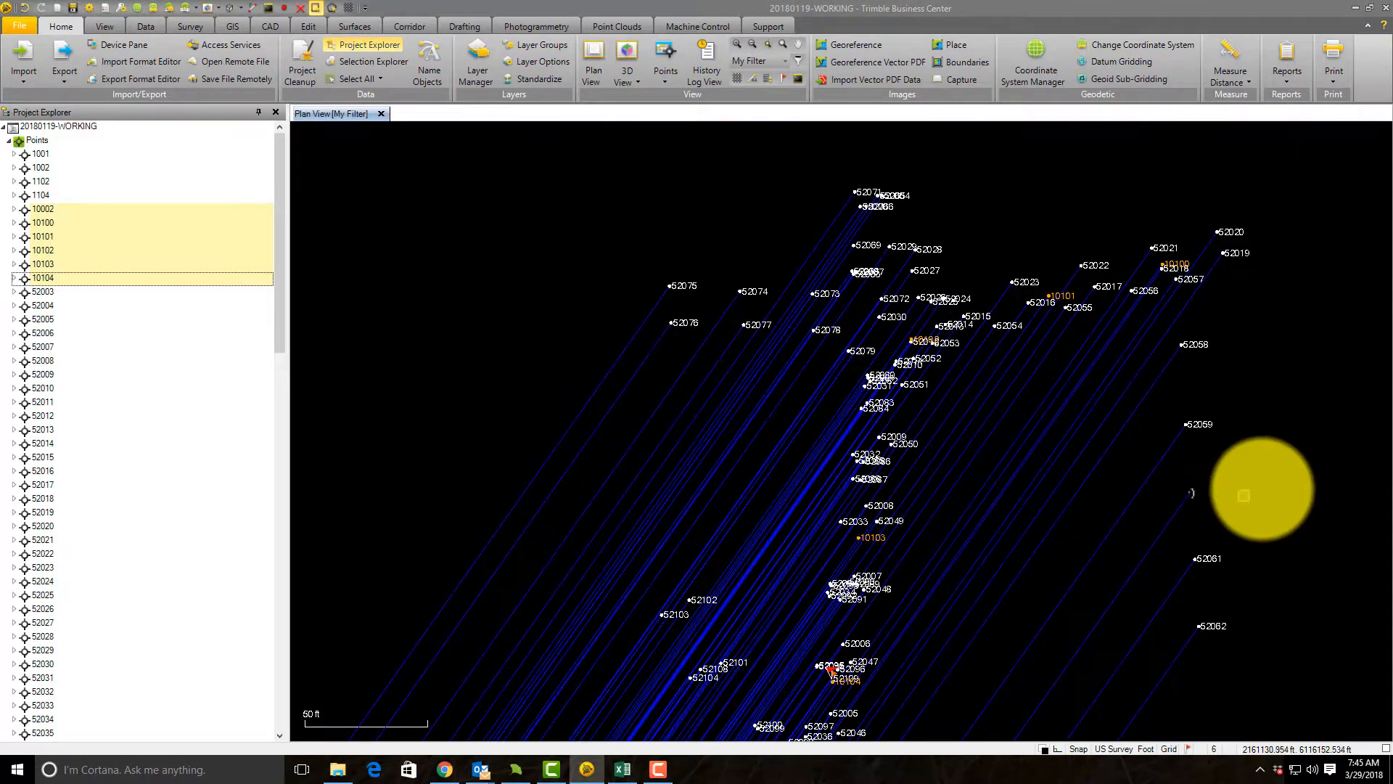
# Step: Save a copy of the project as 20180119-WORKING TRANSFORMED.vce in the Survey\TBC folder
pyautogui.click(25, 24)
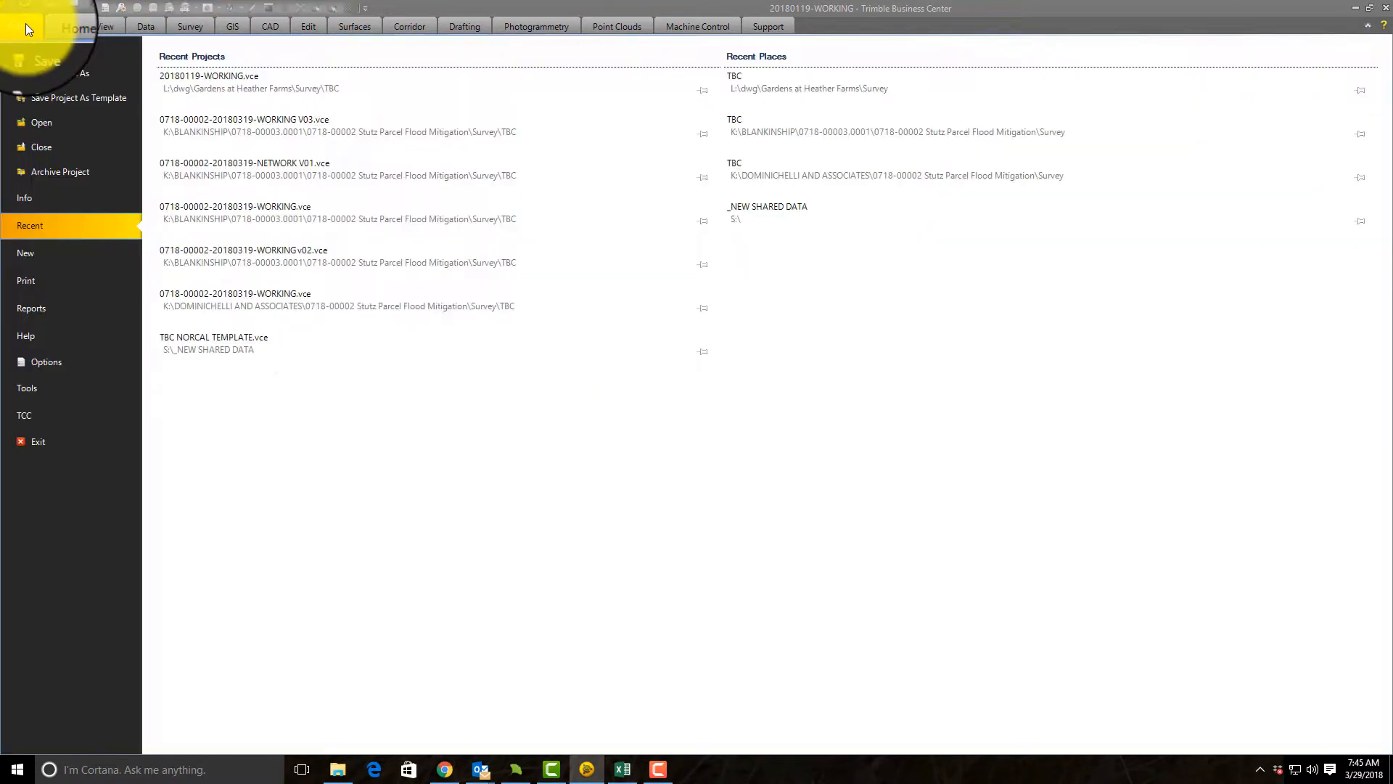
pyautogui.click(63, 73)
pyautogui.click(359, 216)
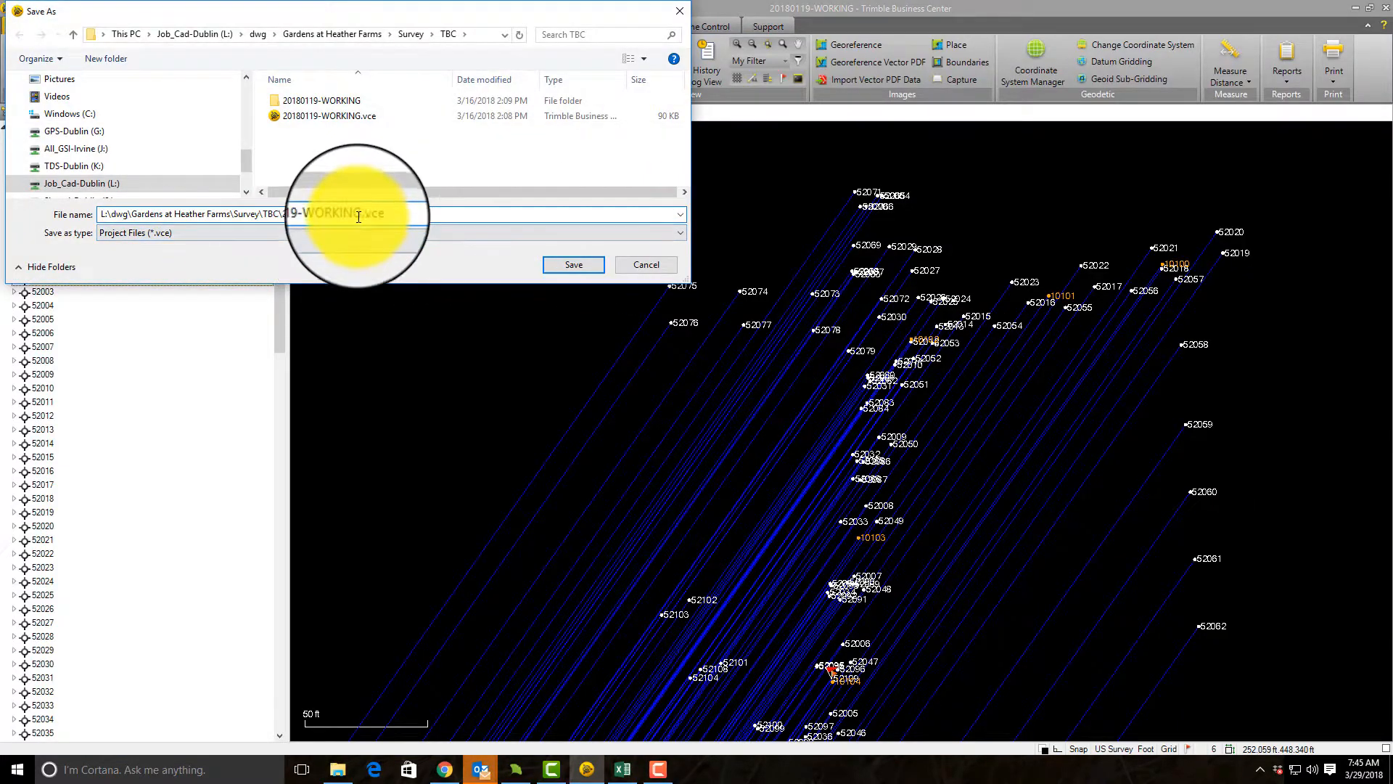
pyautogui.write('TRANS')
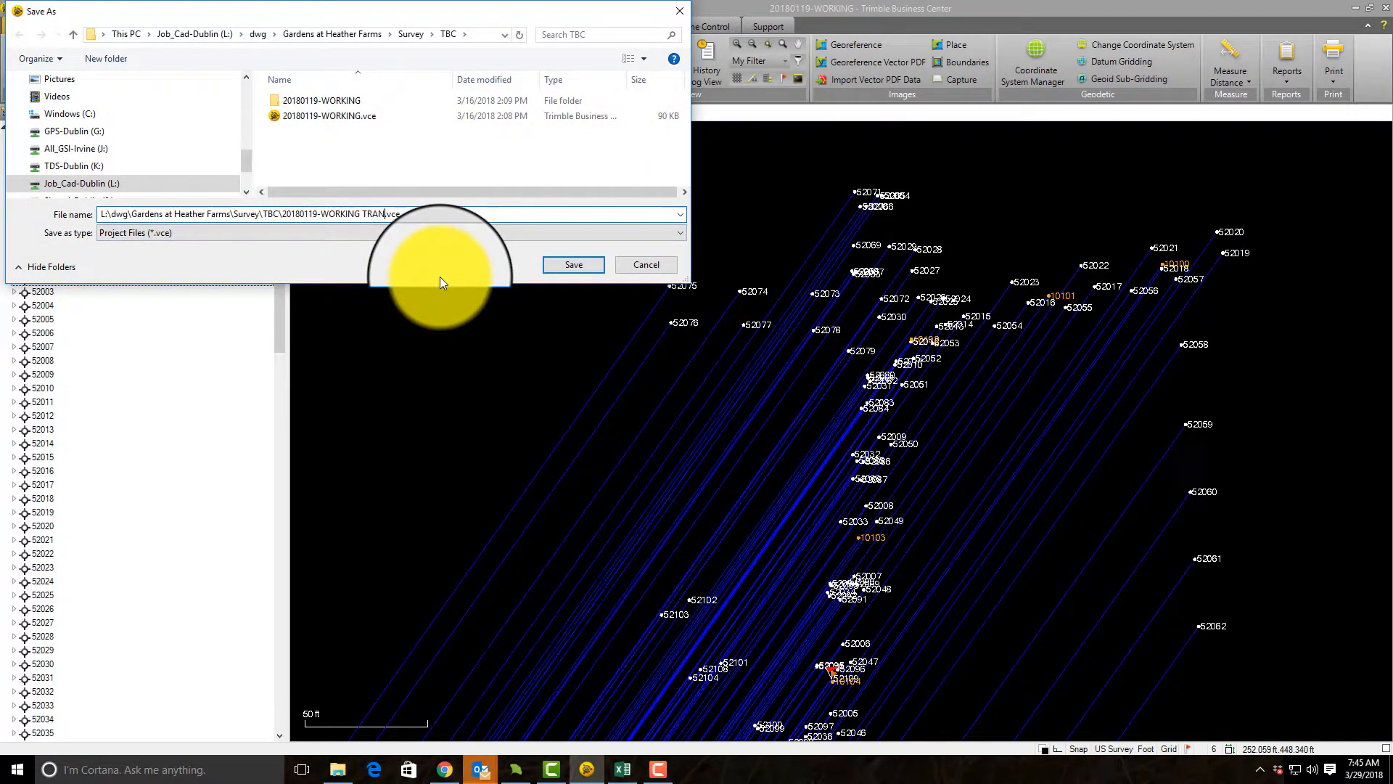
pyautogui.write('FOR')
pyautogui.press('Return')
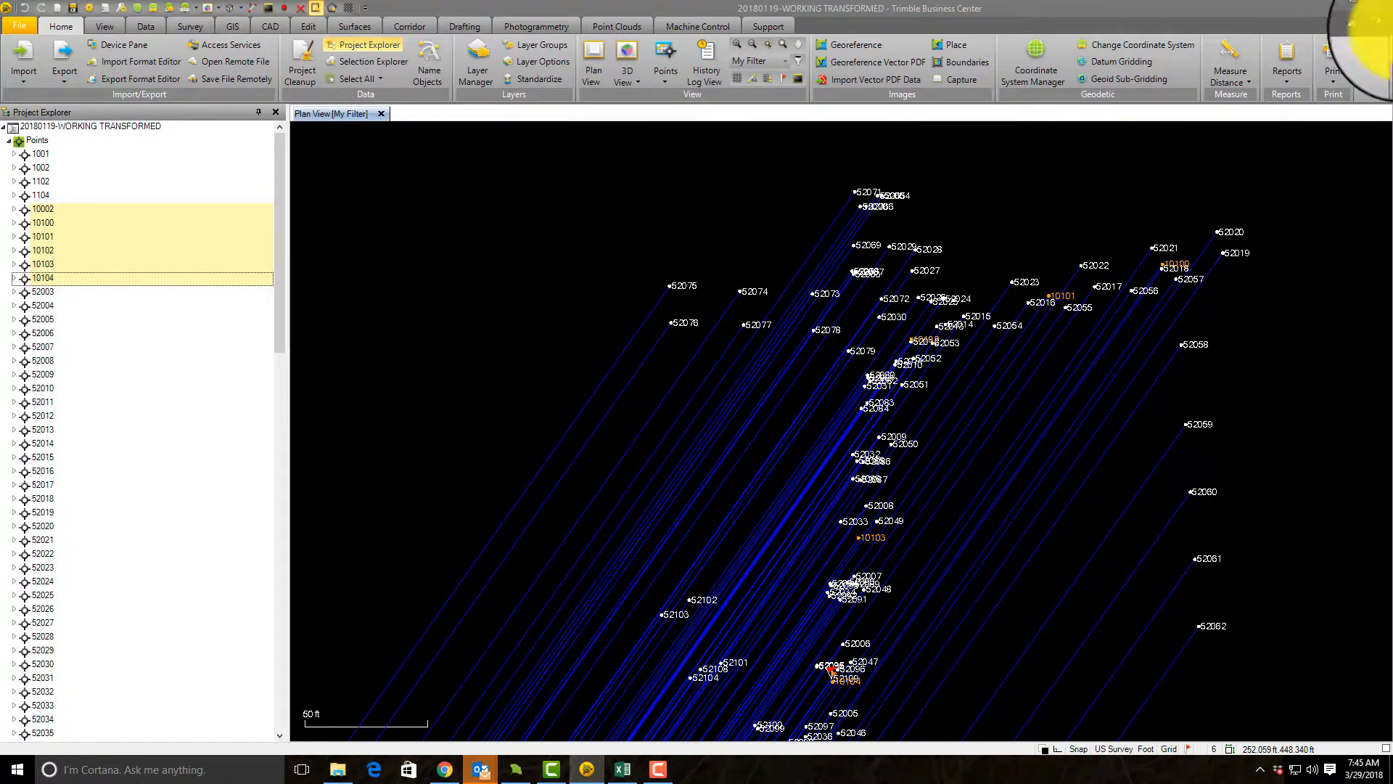
# Step: Close Trimble Business Center, switch to File Explorer and open the Survey\TBC folder of the Gardens at Heather Farms project
pyautogui.click(1382, 13)
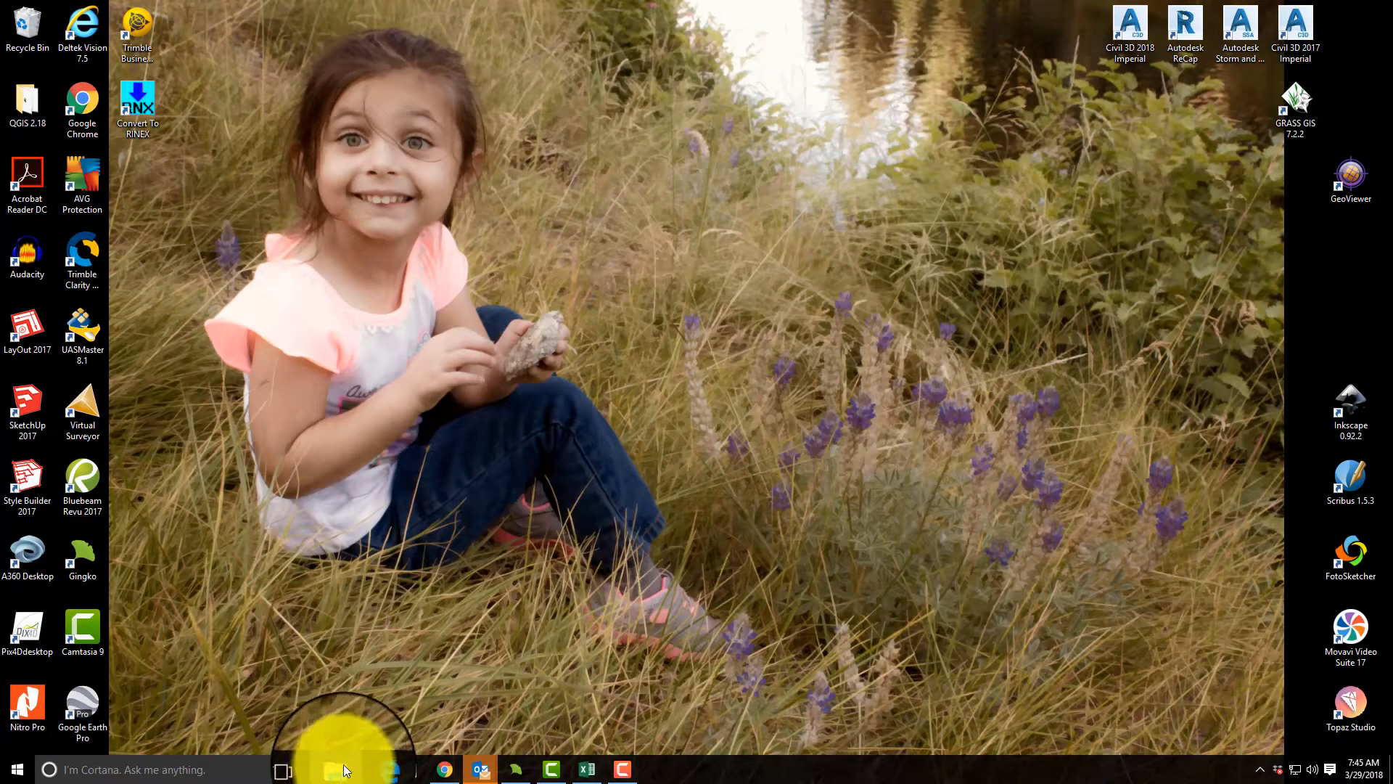
pyautogui.click(340, 769)
pyautogui.press('super+Up')
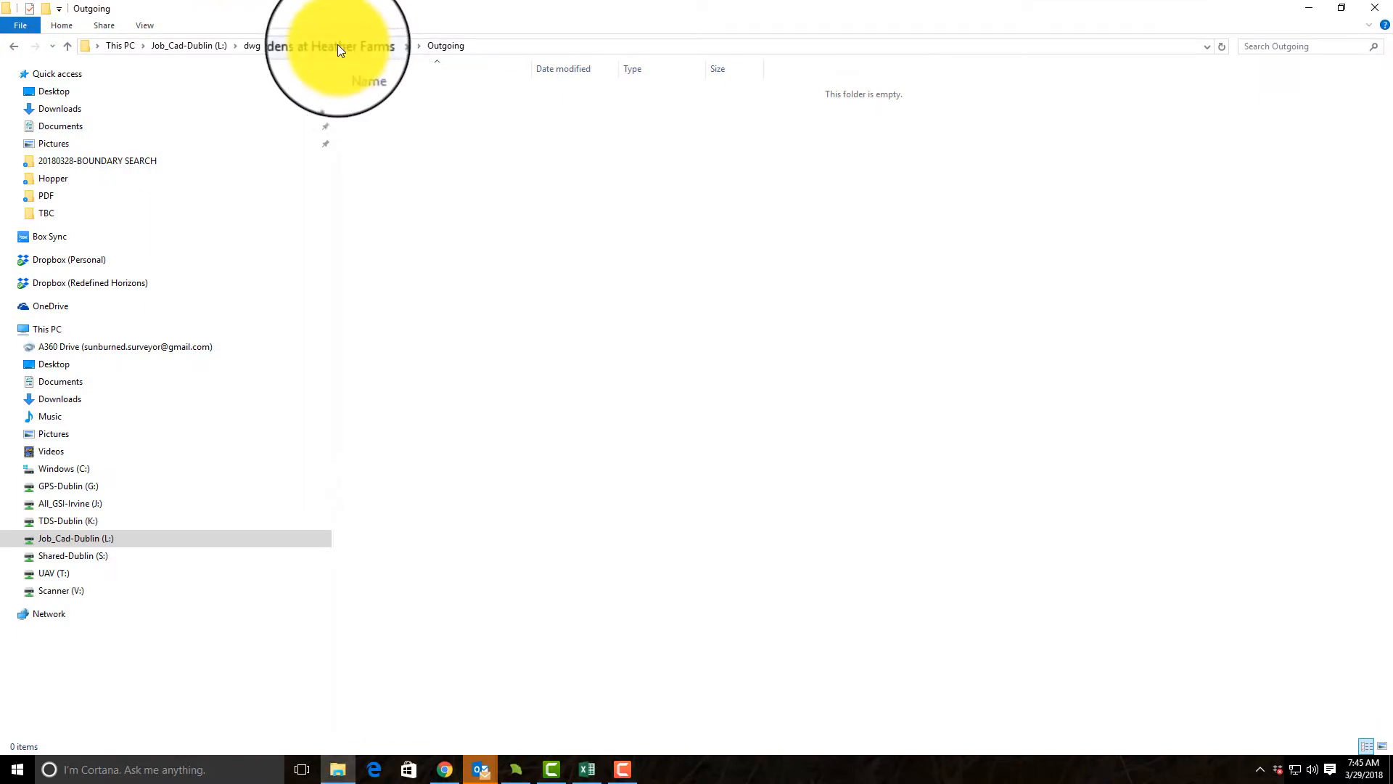
pyautogui.click(334, 45)
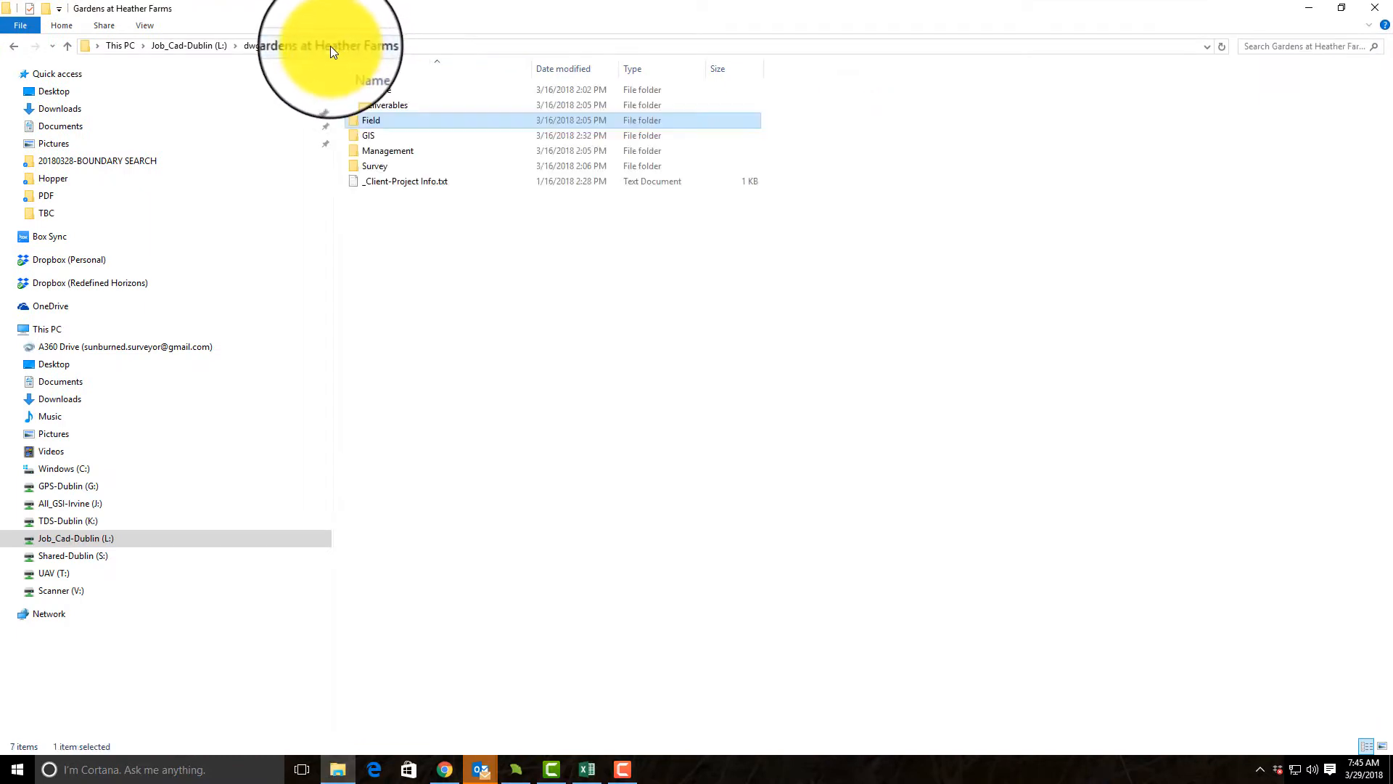
pyautogui.doubleClick(371, 164)
pyautogui.doubleClick(372, 119)
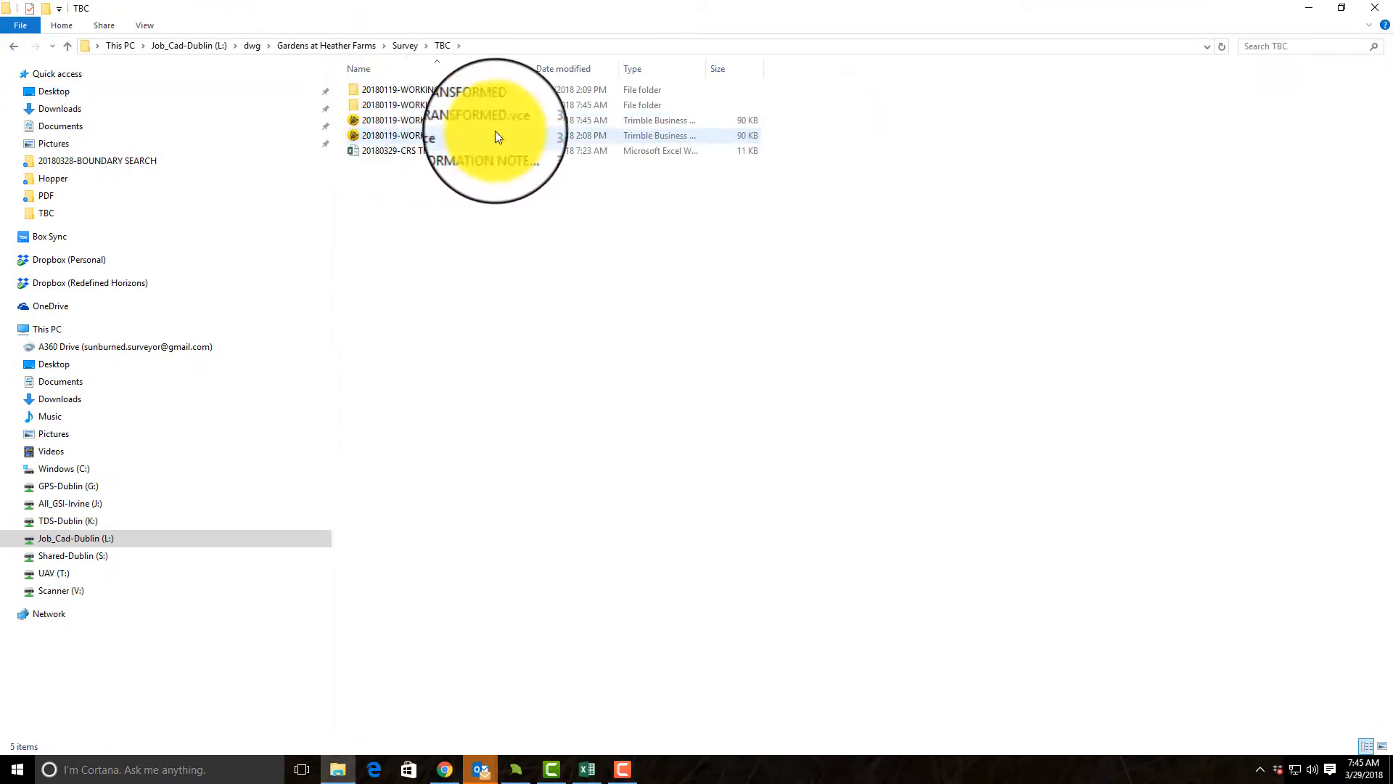
# Step: Cut the original 20180119-WORKING folder and 20180119-WORKING.vce file from the TBC folder
pyautogui.click(424, 134)
pyautogui.keyDown('ctrl'); pyautogui.click(418, 92); pyautogui.keyUp('ctrl')
pyautogui.rightClick(418, 91)
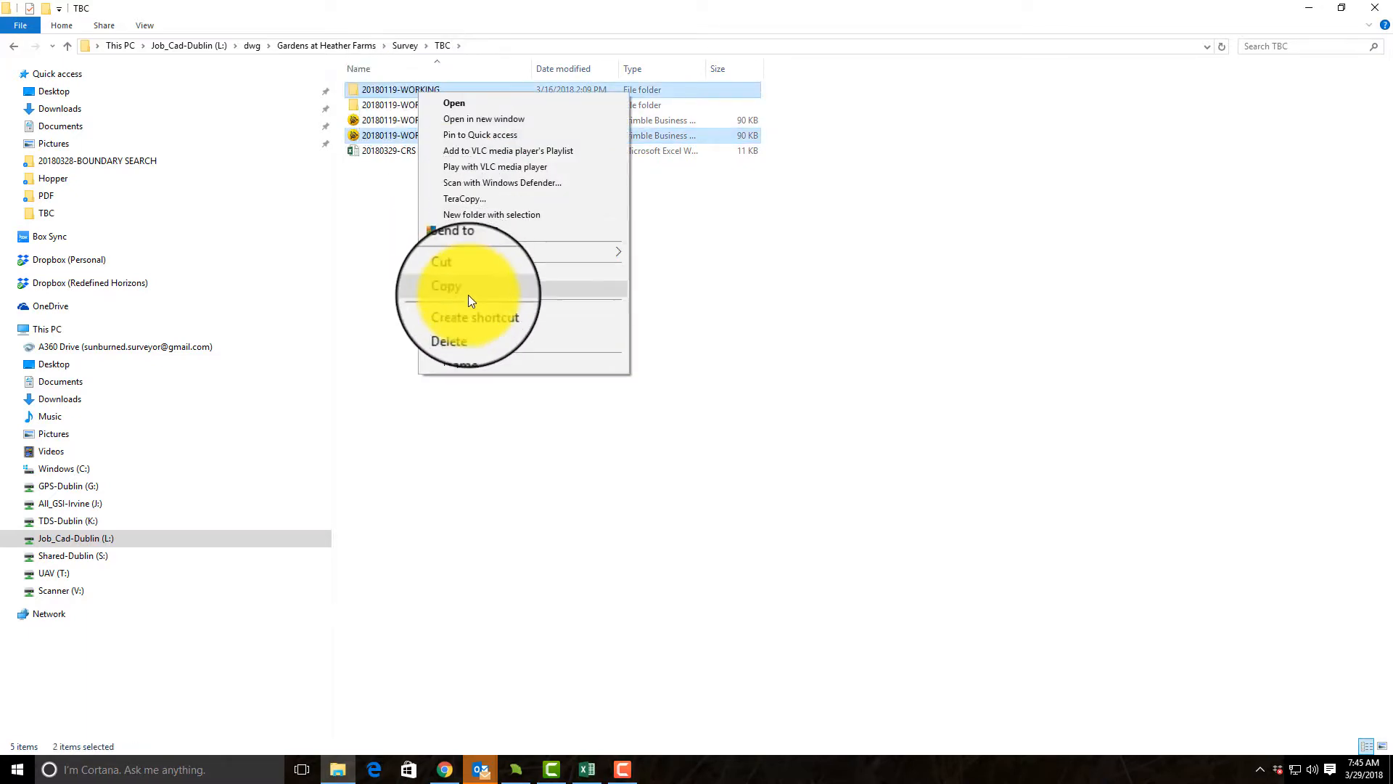
pyautogui.click(460, 273)
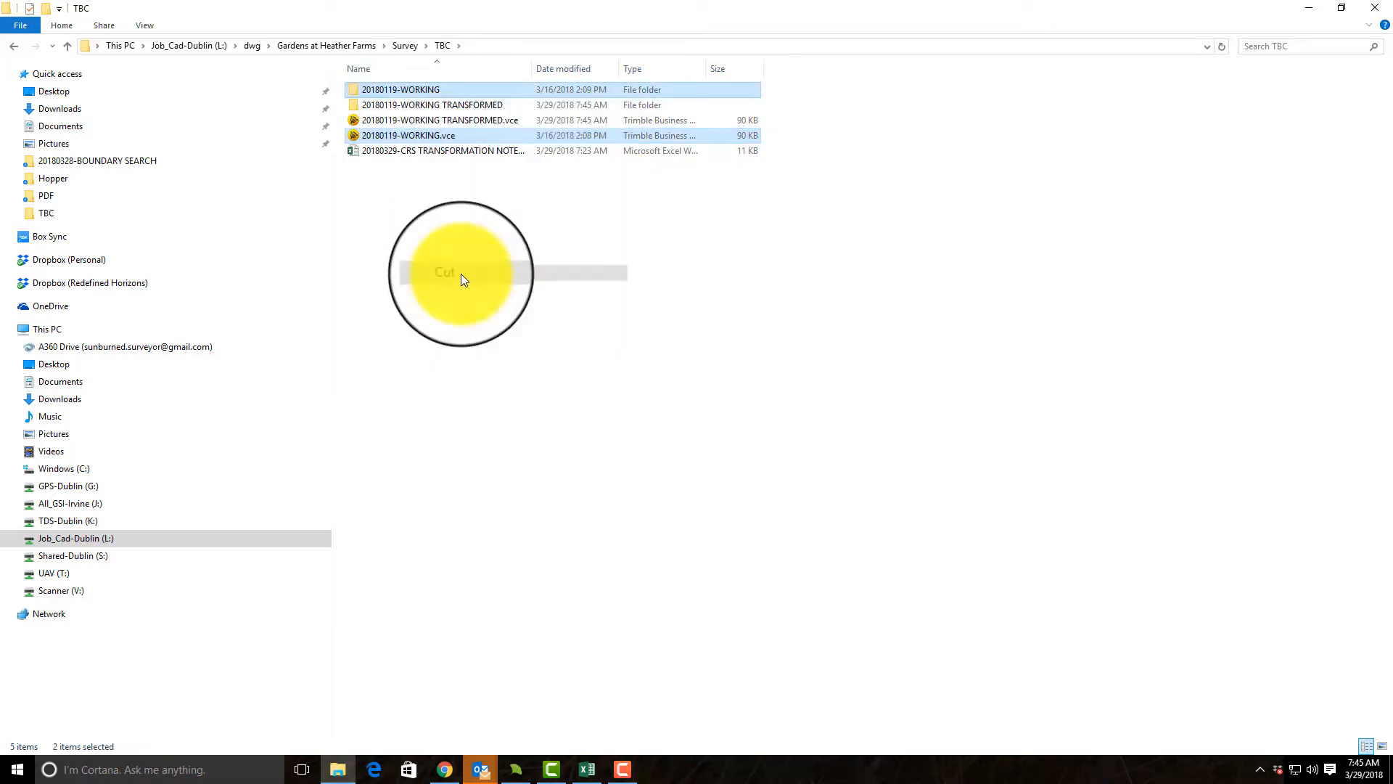
# Step: Create a new folder named 2018-03-29 in the Archive folder of the Gardens at Heather Farms project
pyautogui.click(364, 45)
pyautogui.click(376, 92)
pyautogui.doubleClick(376, 94)
pyautogui.rightClick(396, 177)
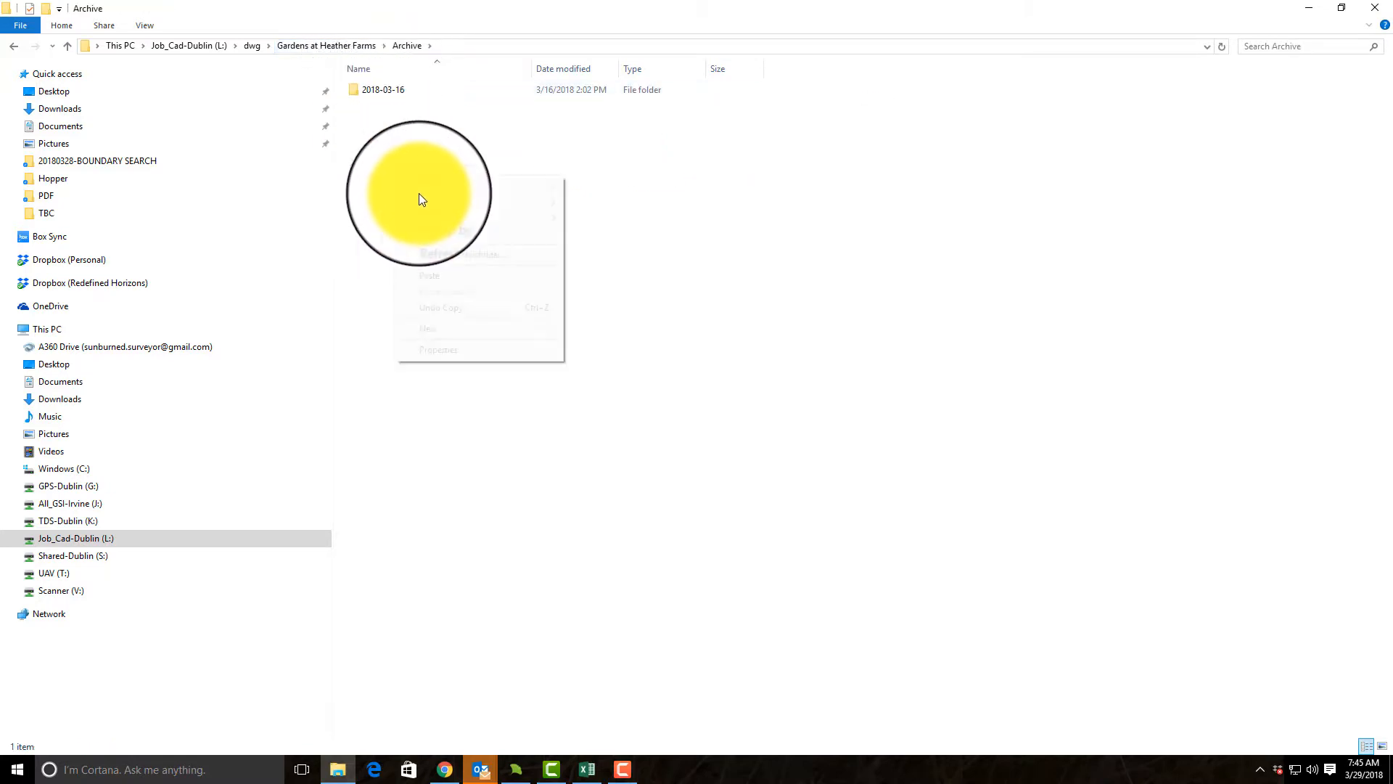
pyautogui.moveTo(471, 328)
pyautogui.click(577, 330)
pyautogui.write('2018-03-29')
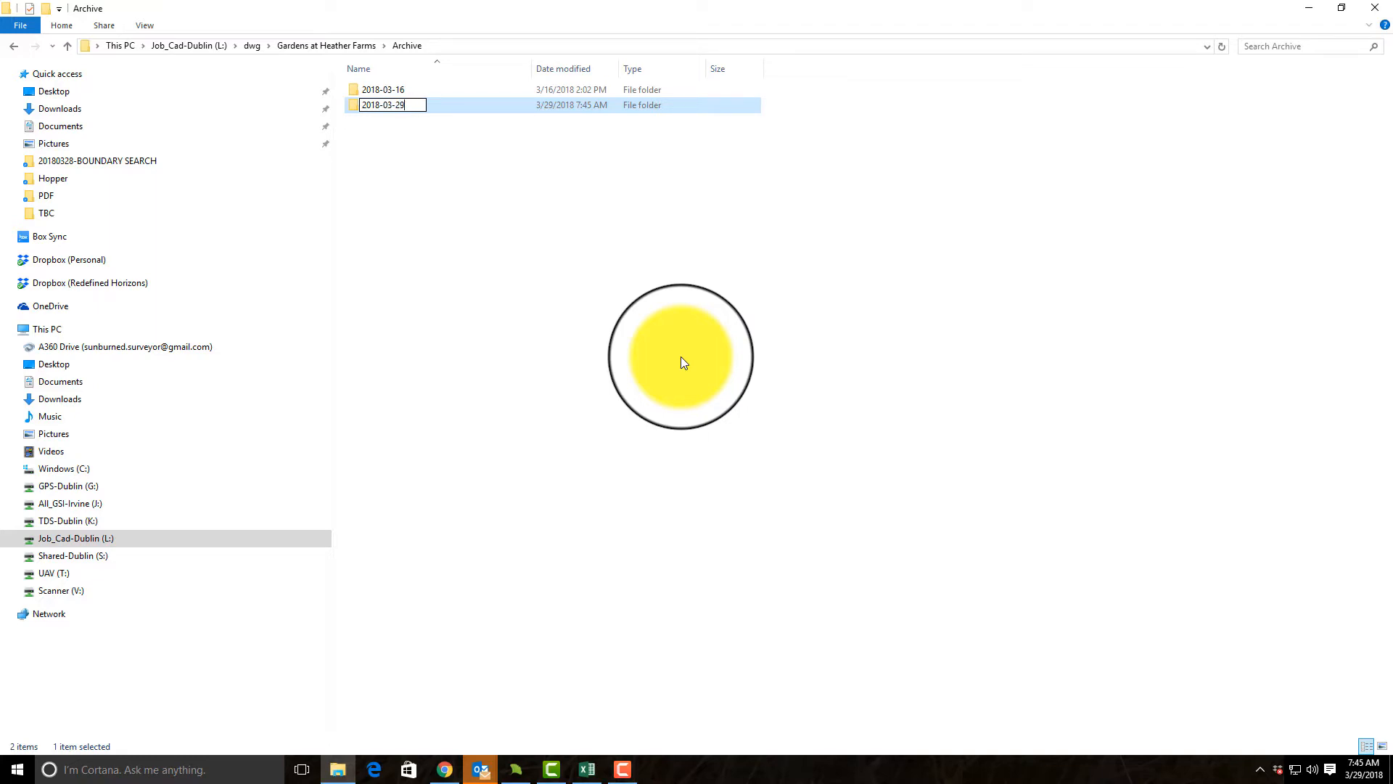
pyautogui.press('Return')
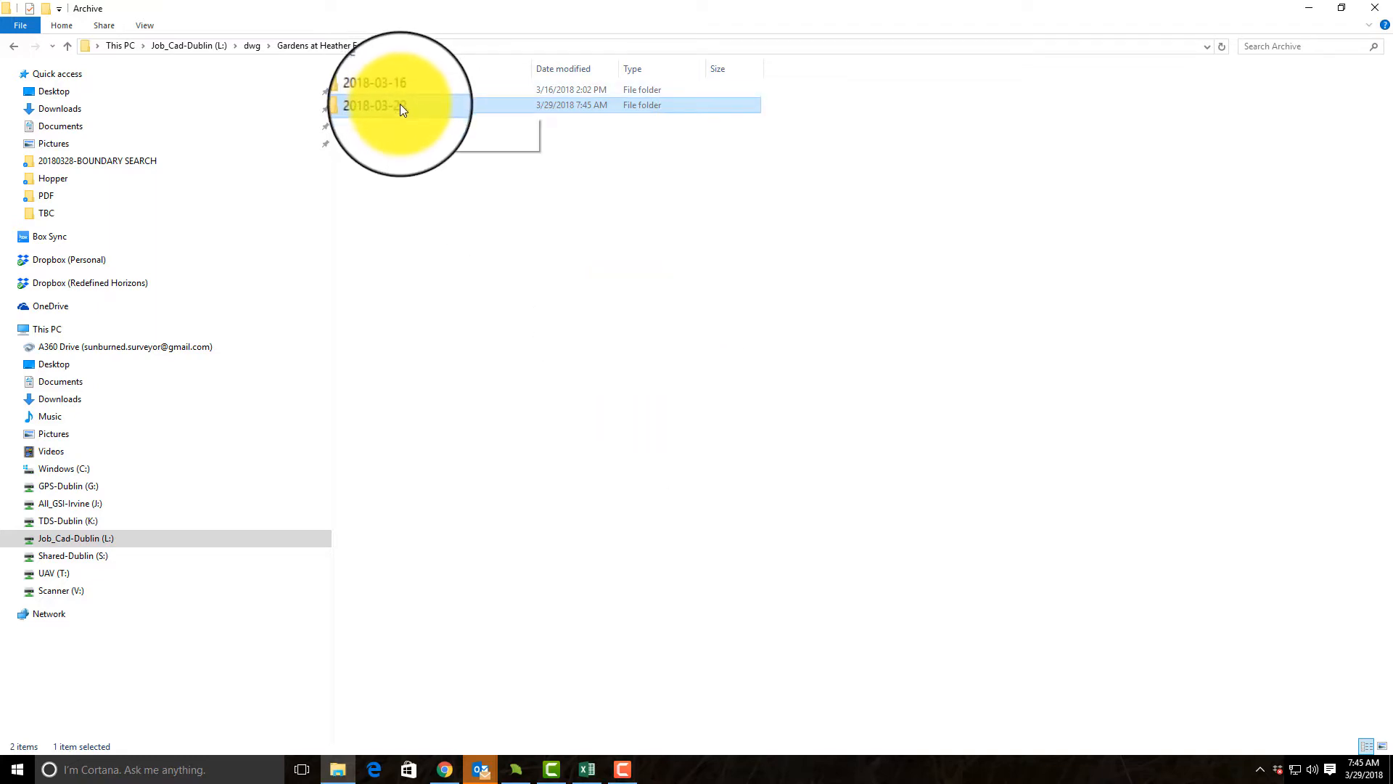
# Step: Paste the cut project folder and file into Archive\2018-03-29, and close the File Explorer window
pyautogui.doubleClick(400, 105)
pyautogui.rightClick(610, 396)
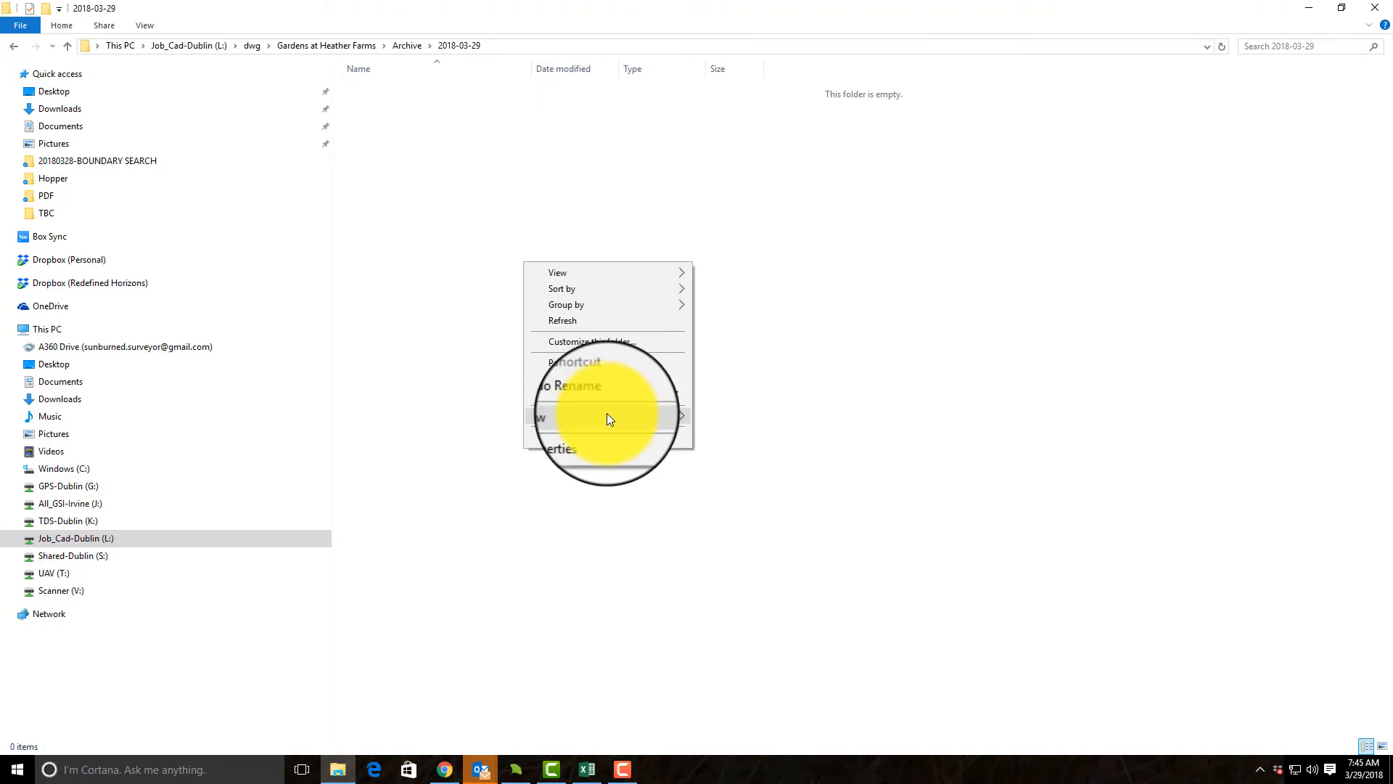
pyautogui.click(584, 363)
pyautogui.click(674, 414)
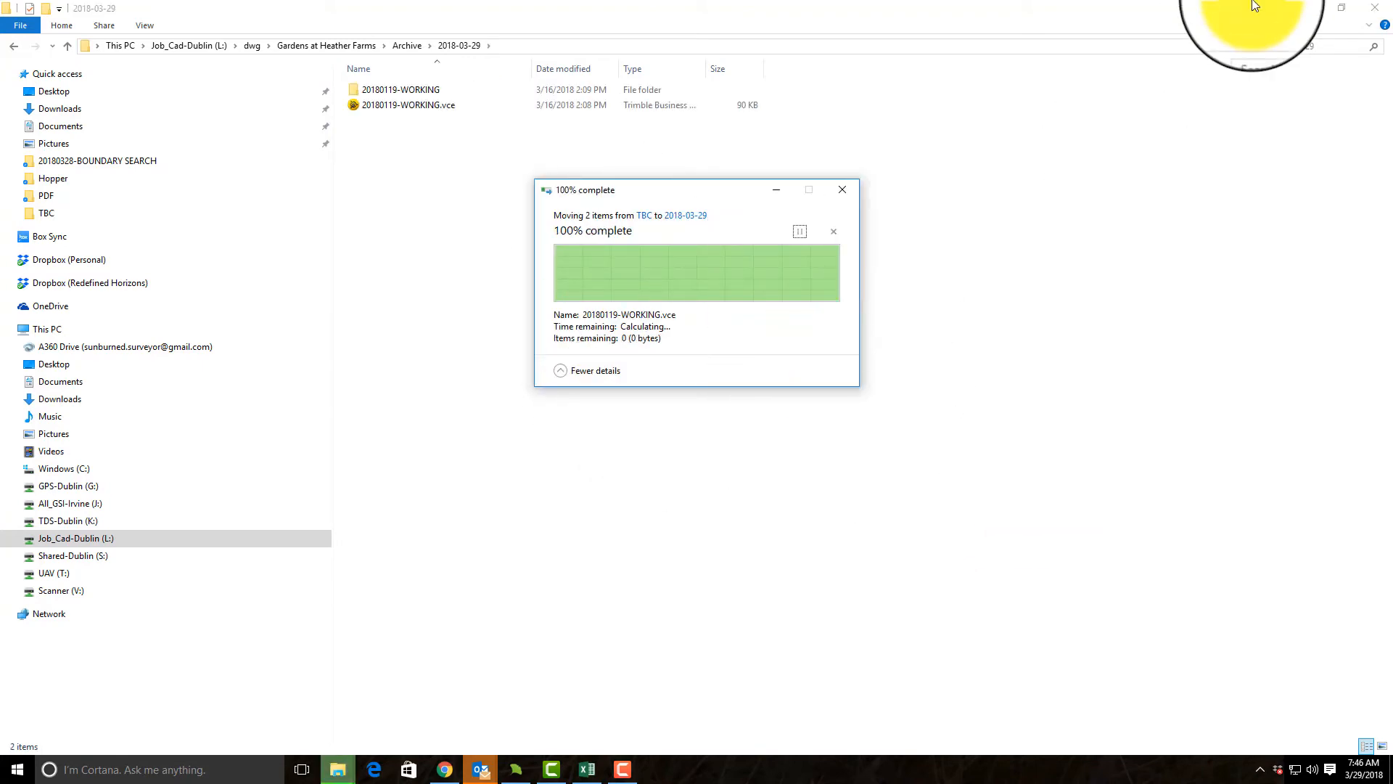
pyautogui.click(1330, 11)
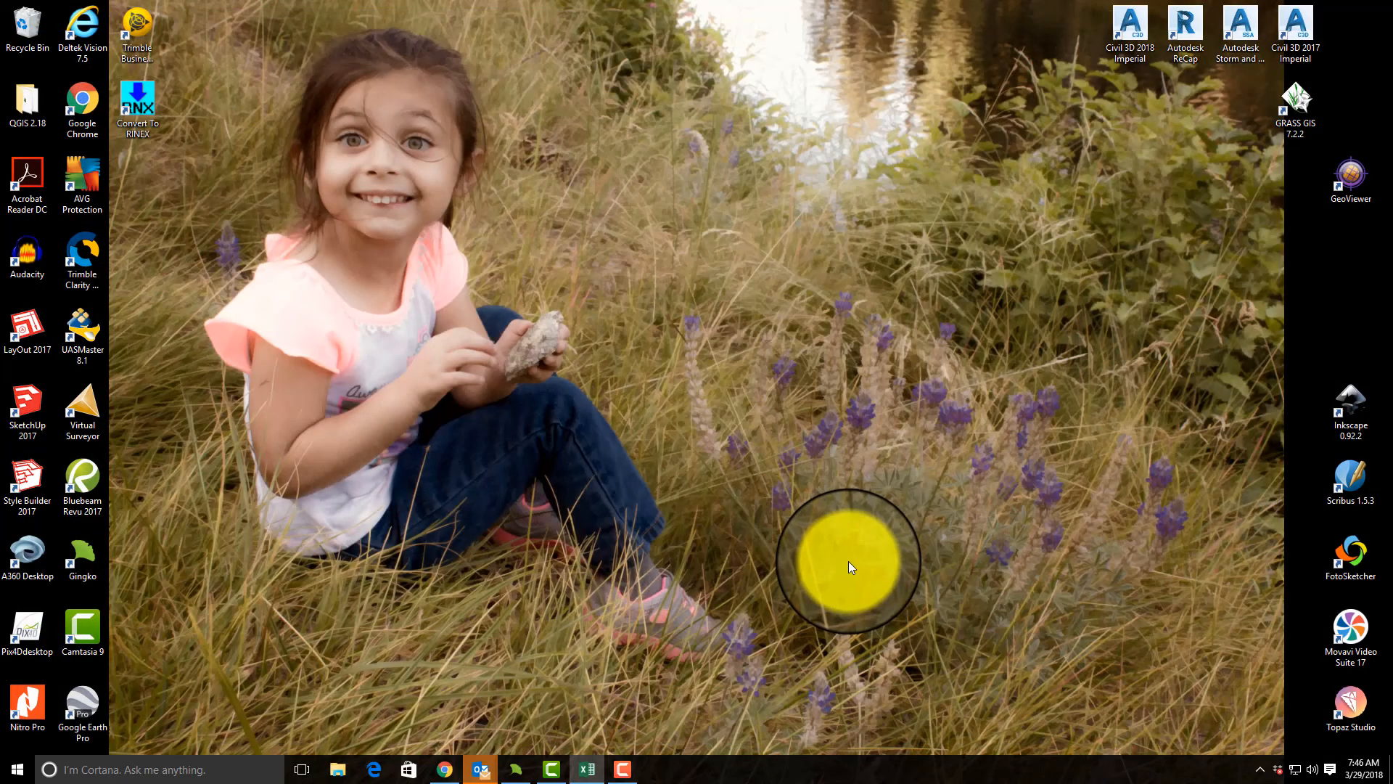